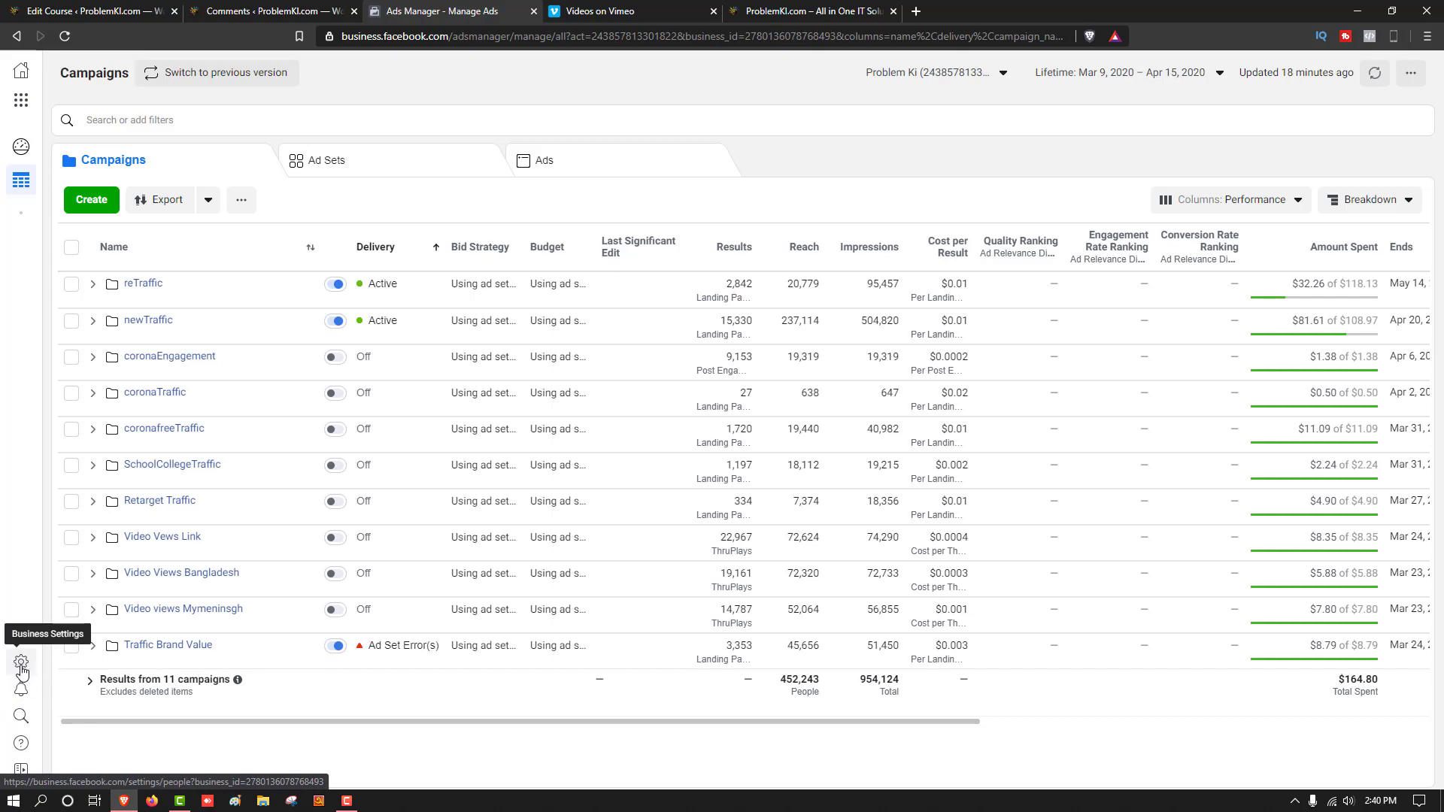
Open Business Settings and show the Pixels page under Data Sources
{"action": "left_click", "coordinate": [22, 670]}
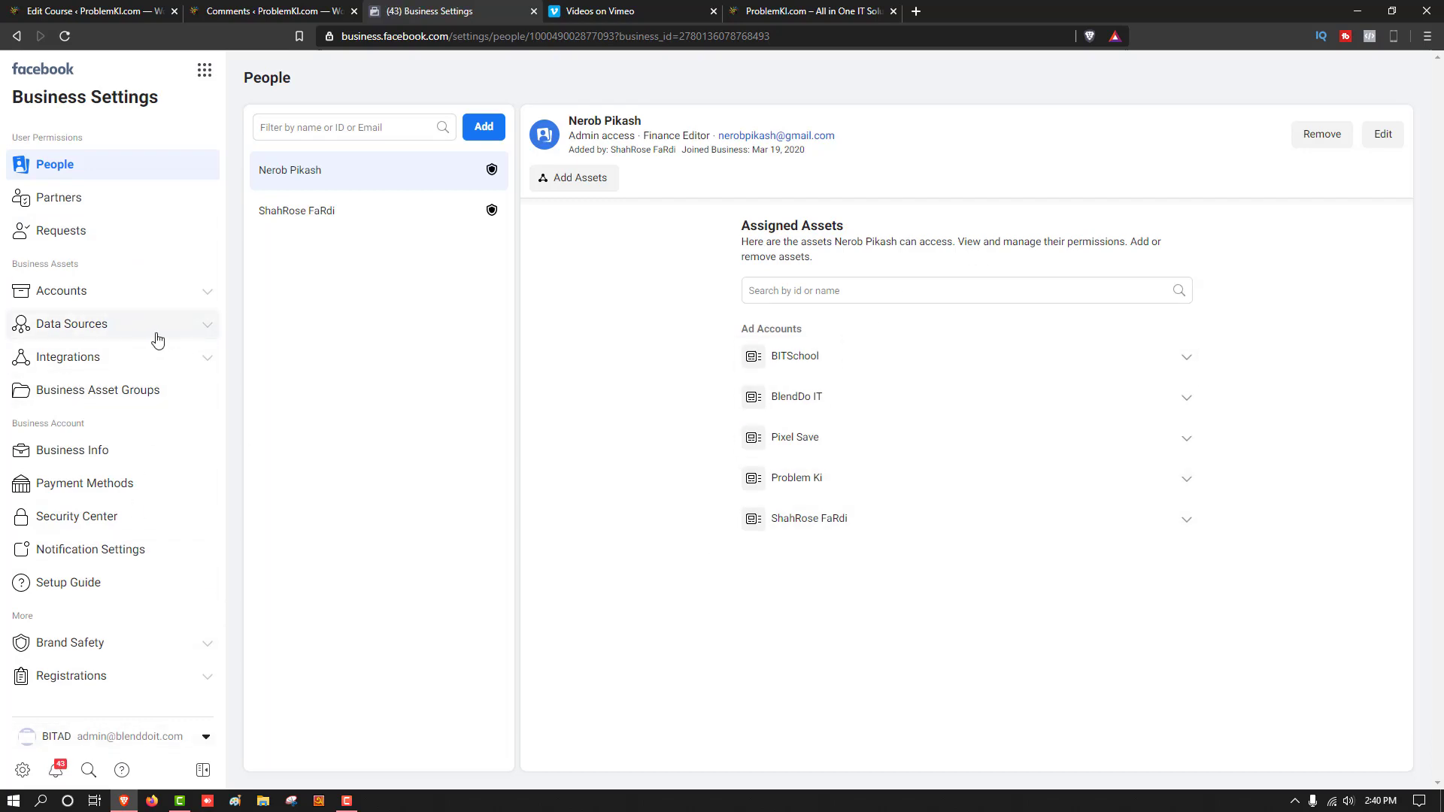
{"action": "left_click", "coordinate": [207, 331]}
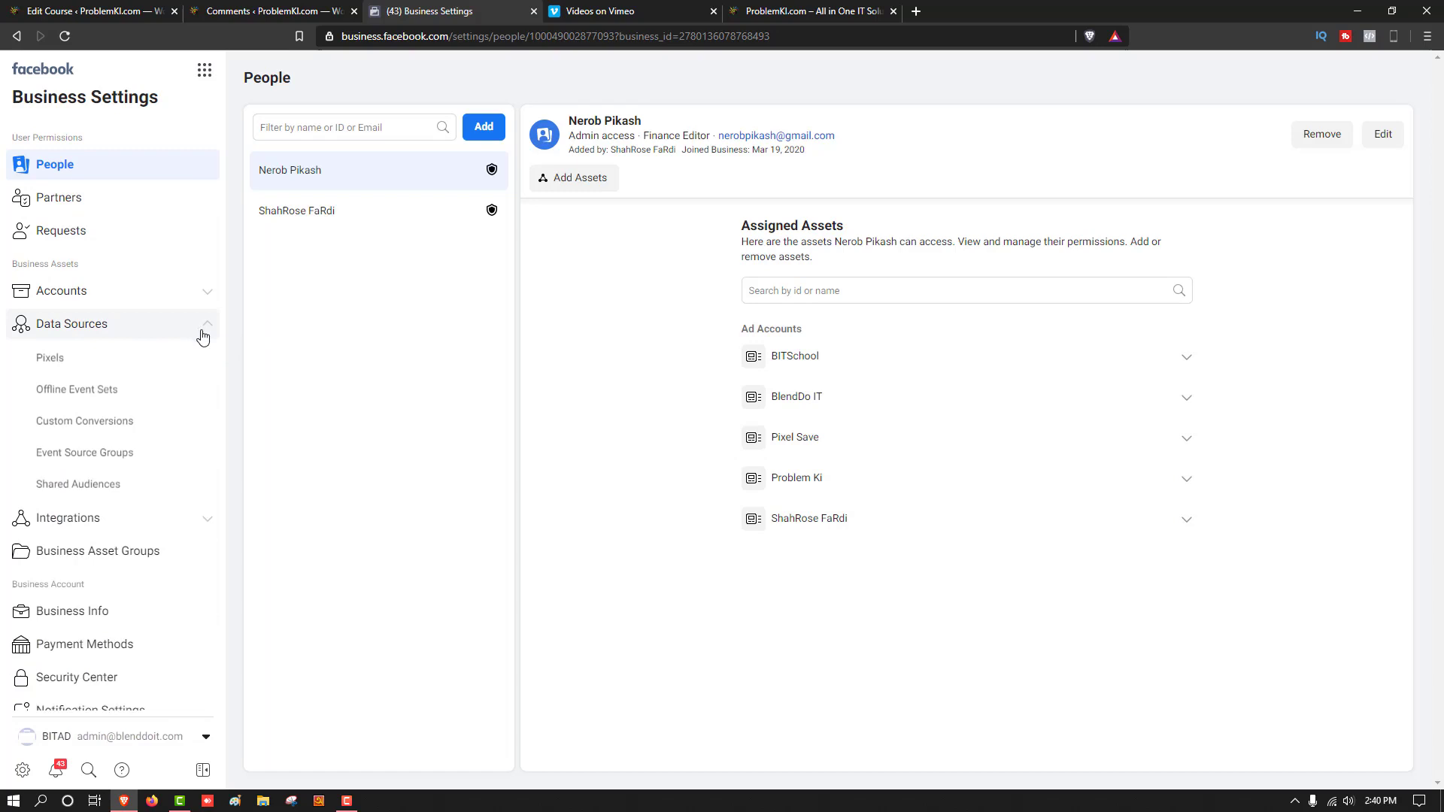
{"action": "left_click", "coordinate": [61, 323]}
{"action": "left_click", "coordinate": [69, 320]}
{"action": "left_click", "coordinate": [73, 292]}
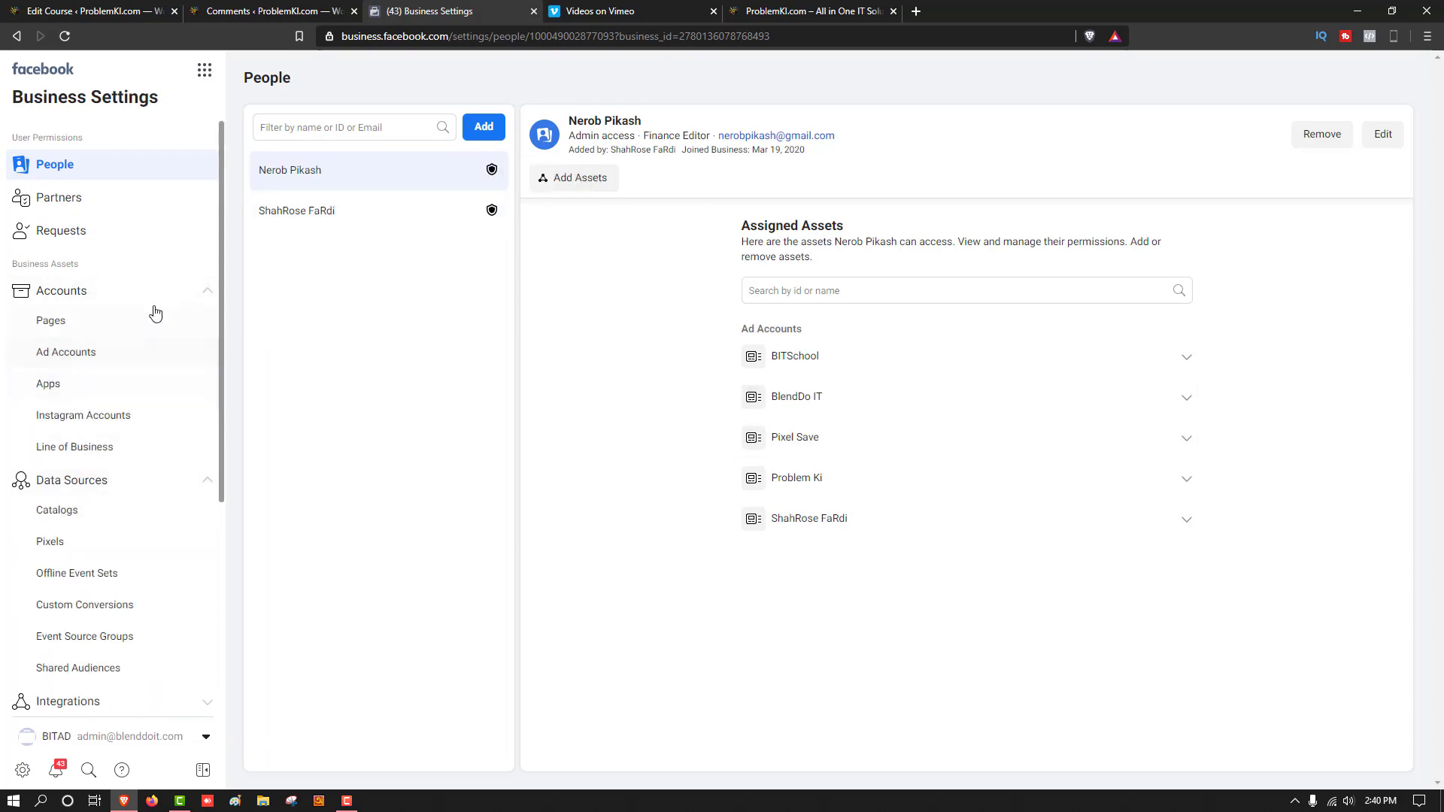
{"action": "left_click", "coordinate": [207, 292]}
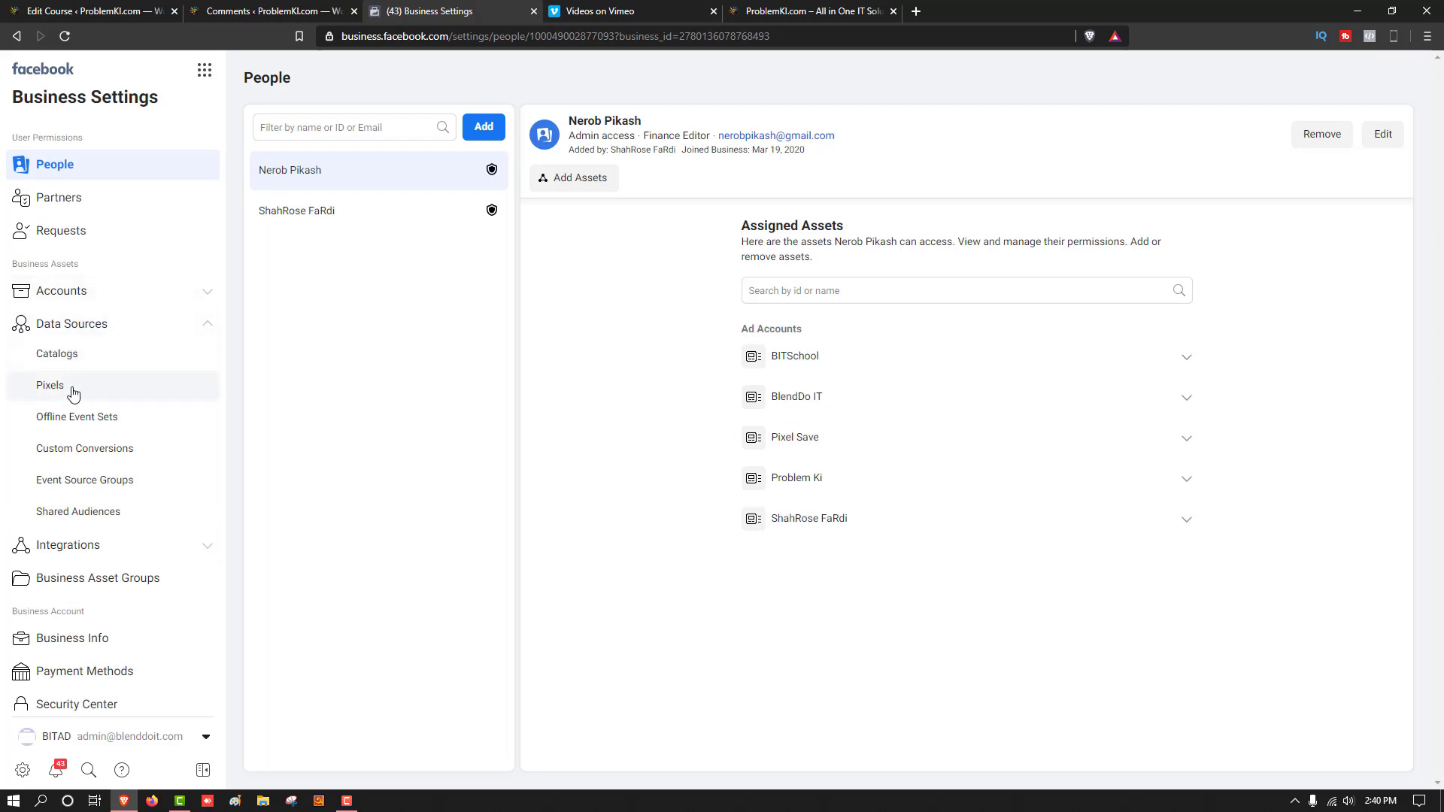
{"action": "left_click", "coordinate": [43, 397]}
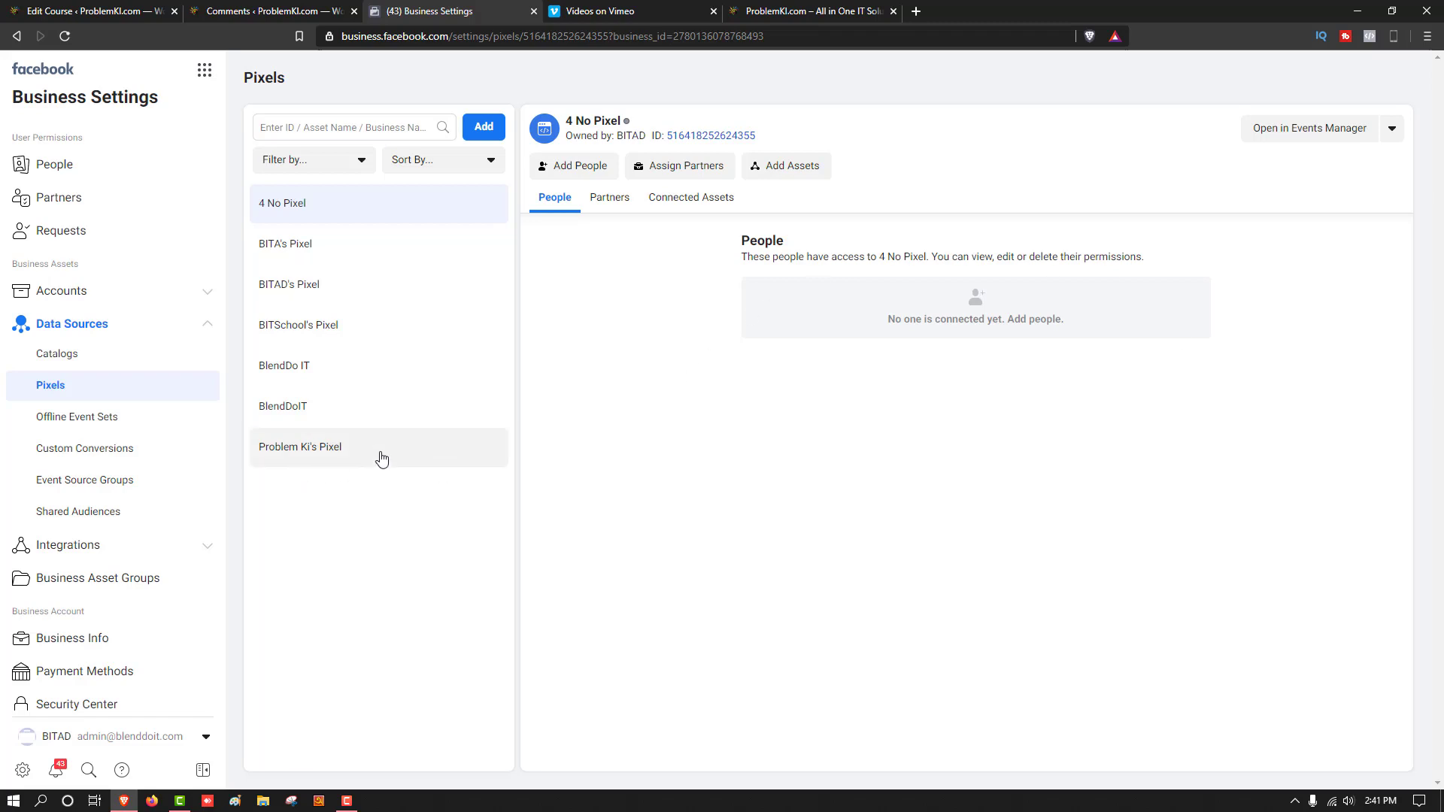
Look through the business's pixels, including Problem Ki's Pixel, BITSchool's Pixel and BITAD's Pixel
{"action": "left_click", "coordinate": [357, 462]}
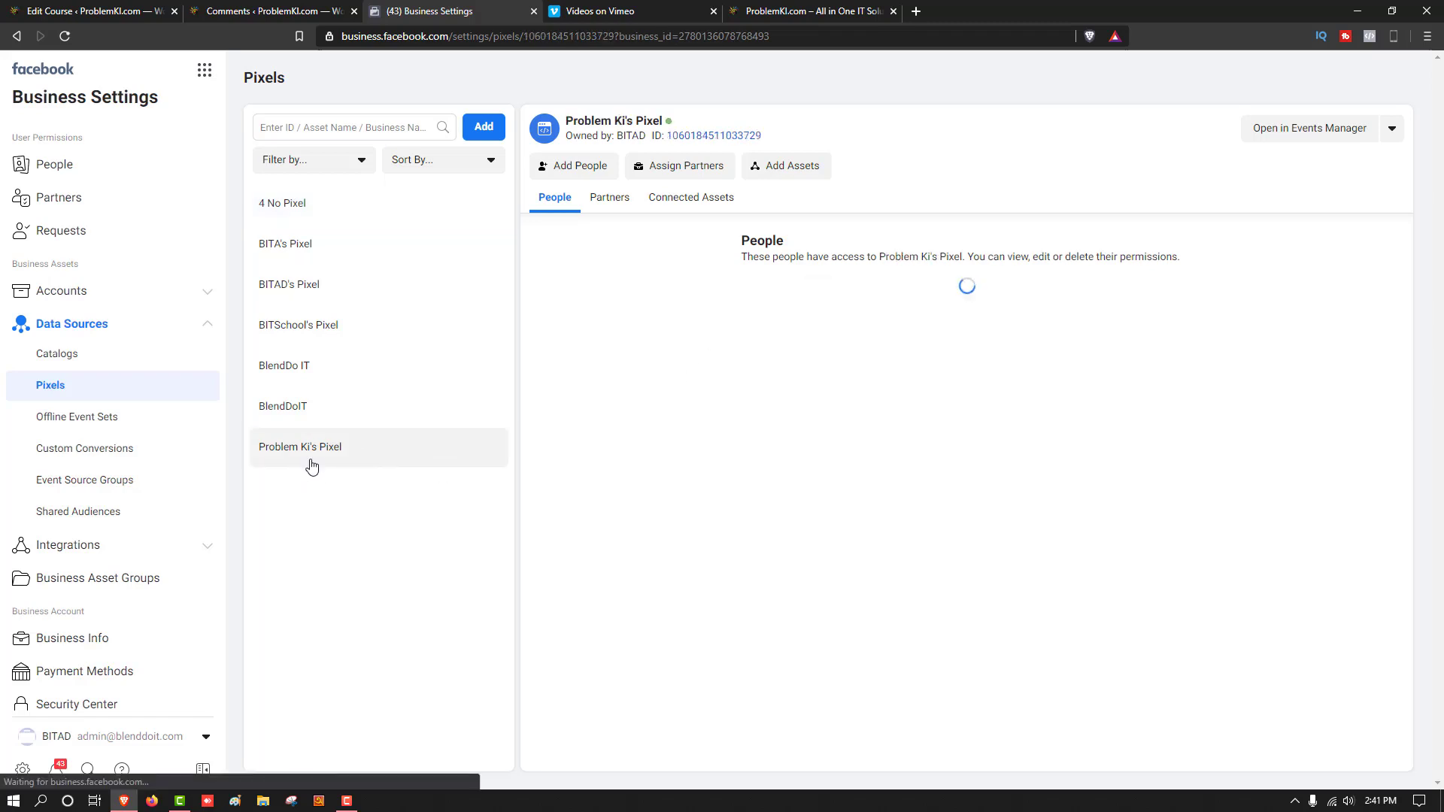
{"action": "left_click", "coordinate": [338, 403]}
{"action": "left_click", "coordinate": [335, 325]}
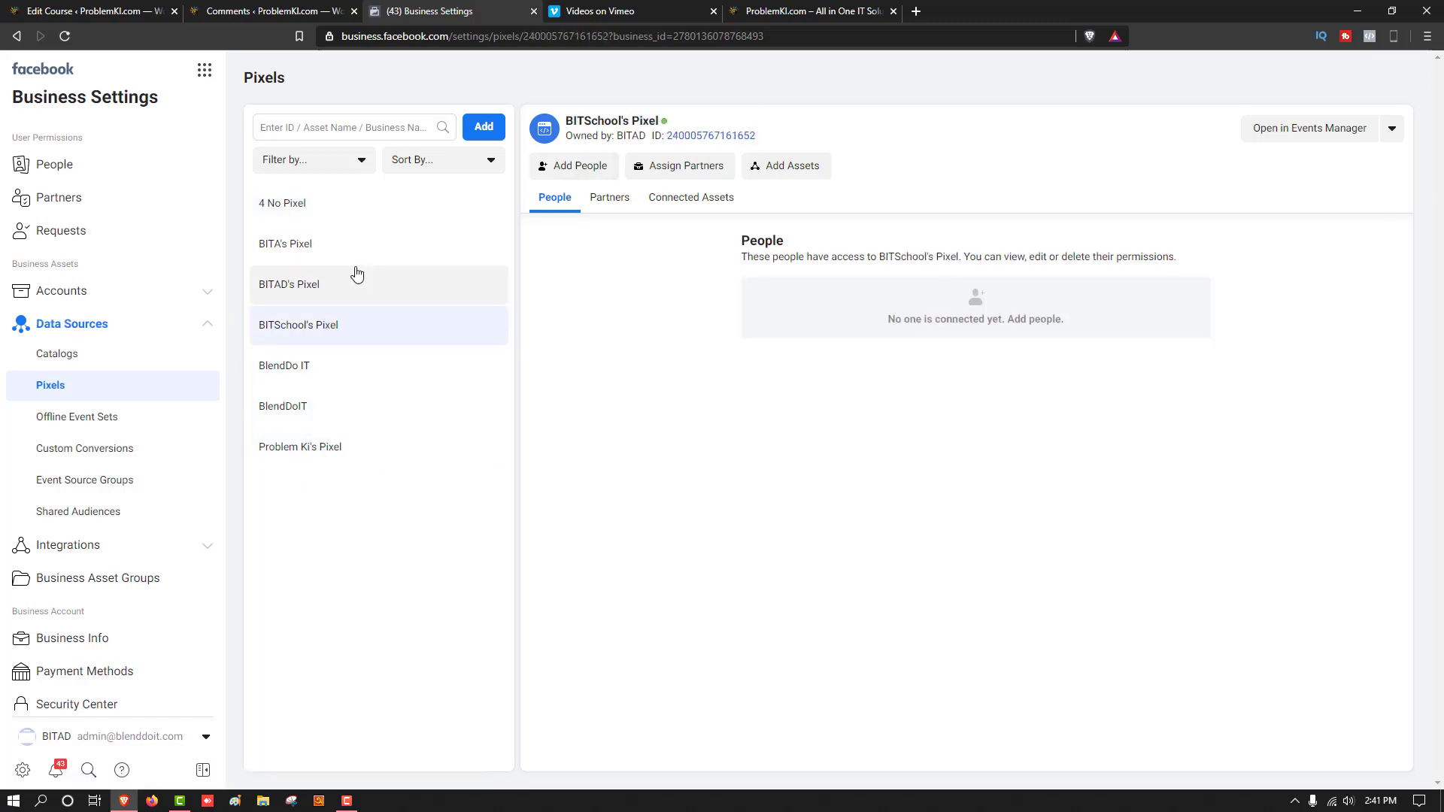
{"action": "left_click", "coordinate": [355, 279]}
{"action": "left_click", "coordinate": [422, 325]}
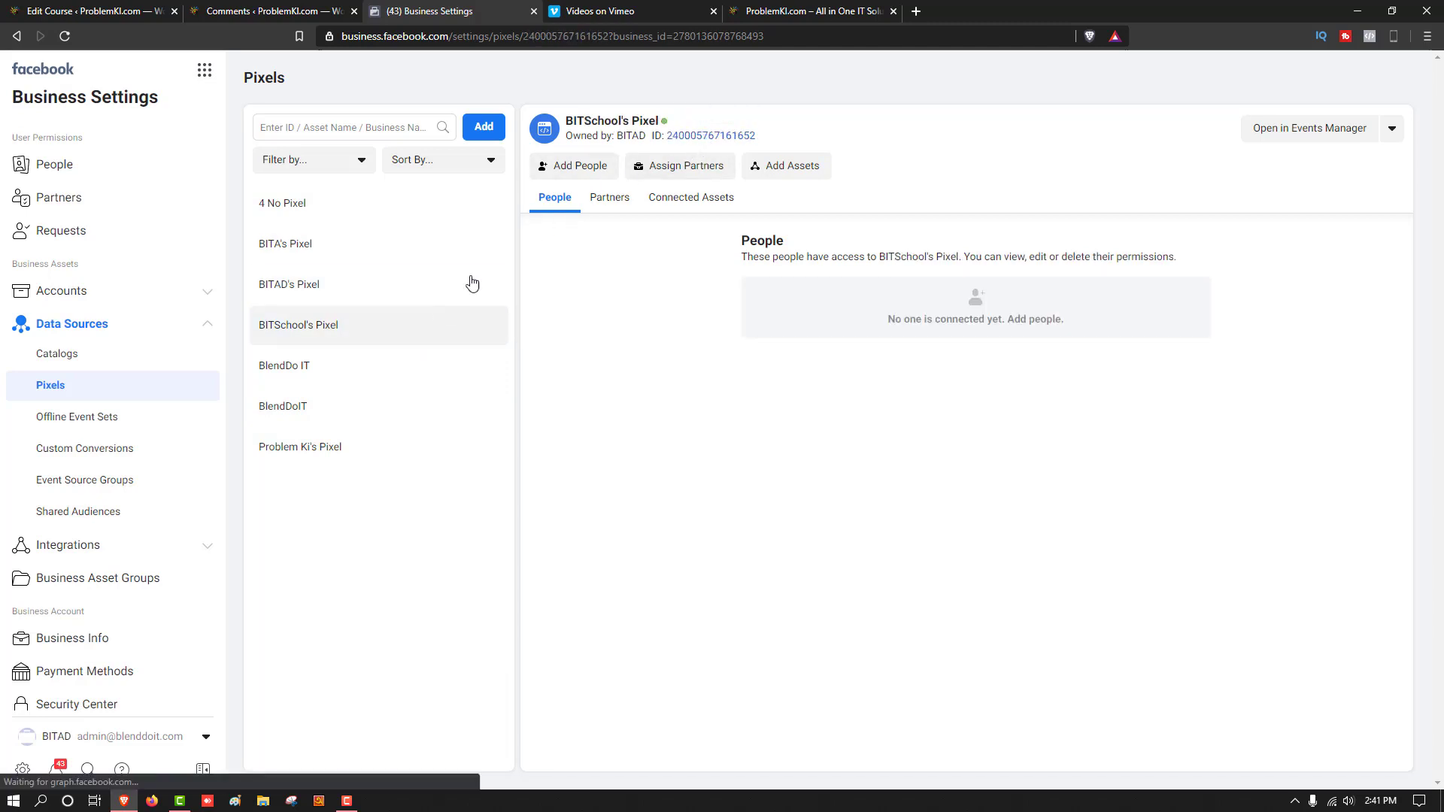
{"action": "left_click", "coordinate": [747, 141]}
{"action": "left_click", "coordinate": [389, 284]}
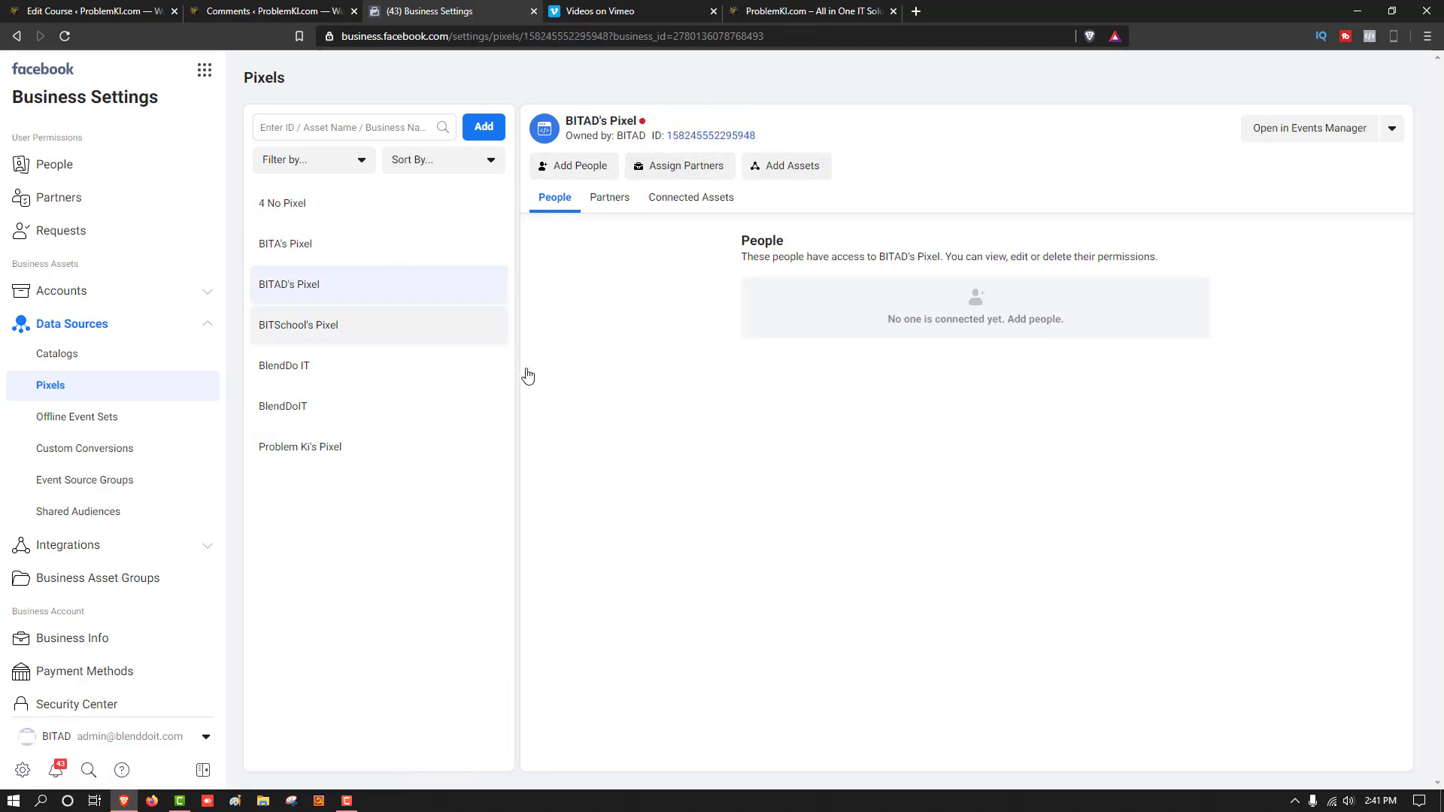
Select Problem Ki's Pixel and open it in Events Manager
{"action": "left_click", "coordinate": [322, 448]}
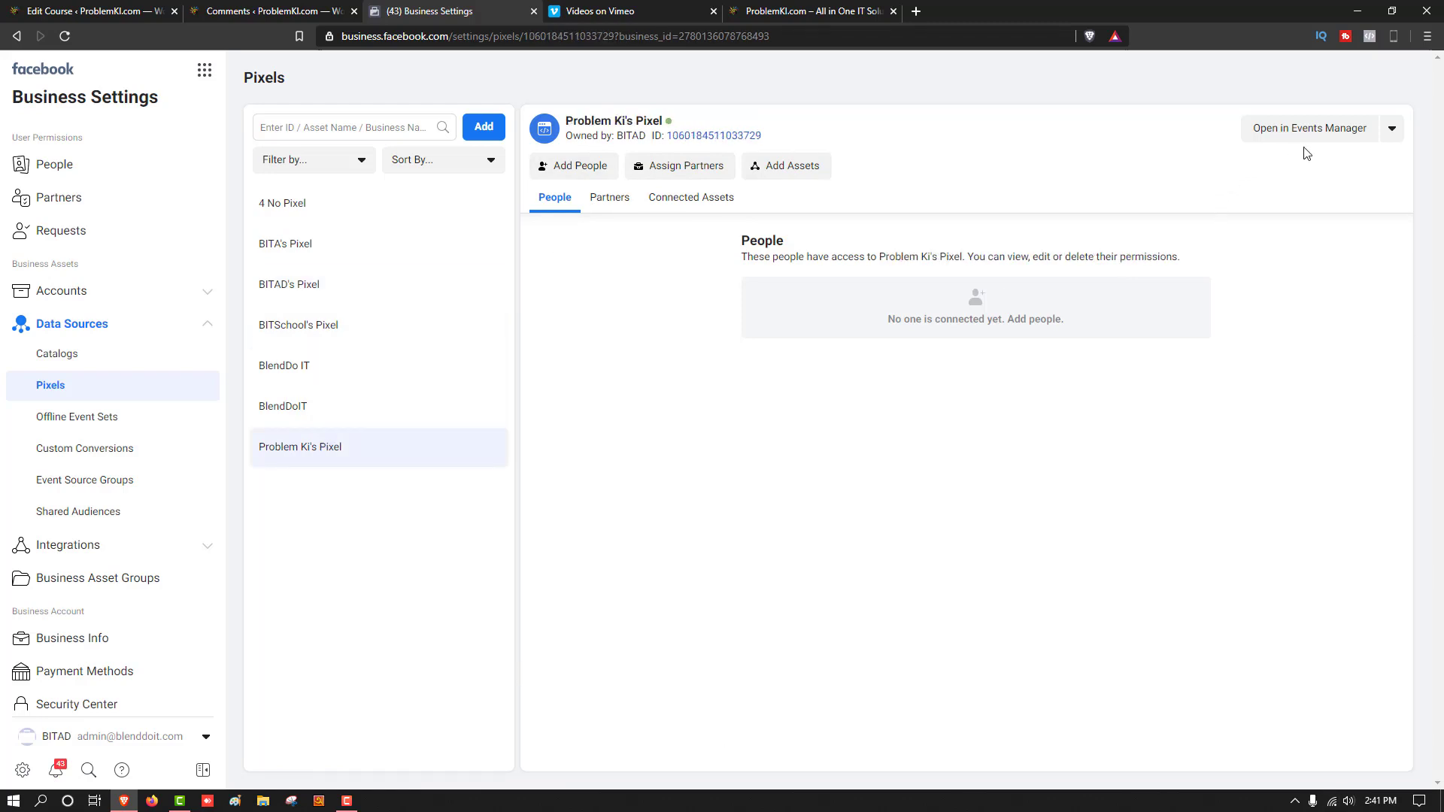
{"action": "left_click", "coordinate": [1392, 129]}
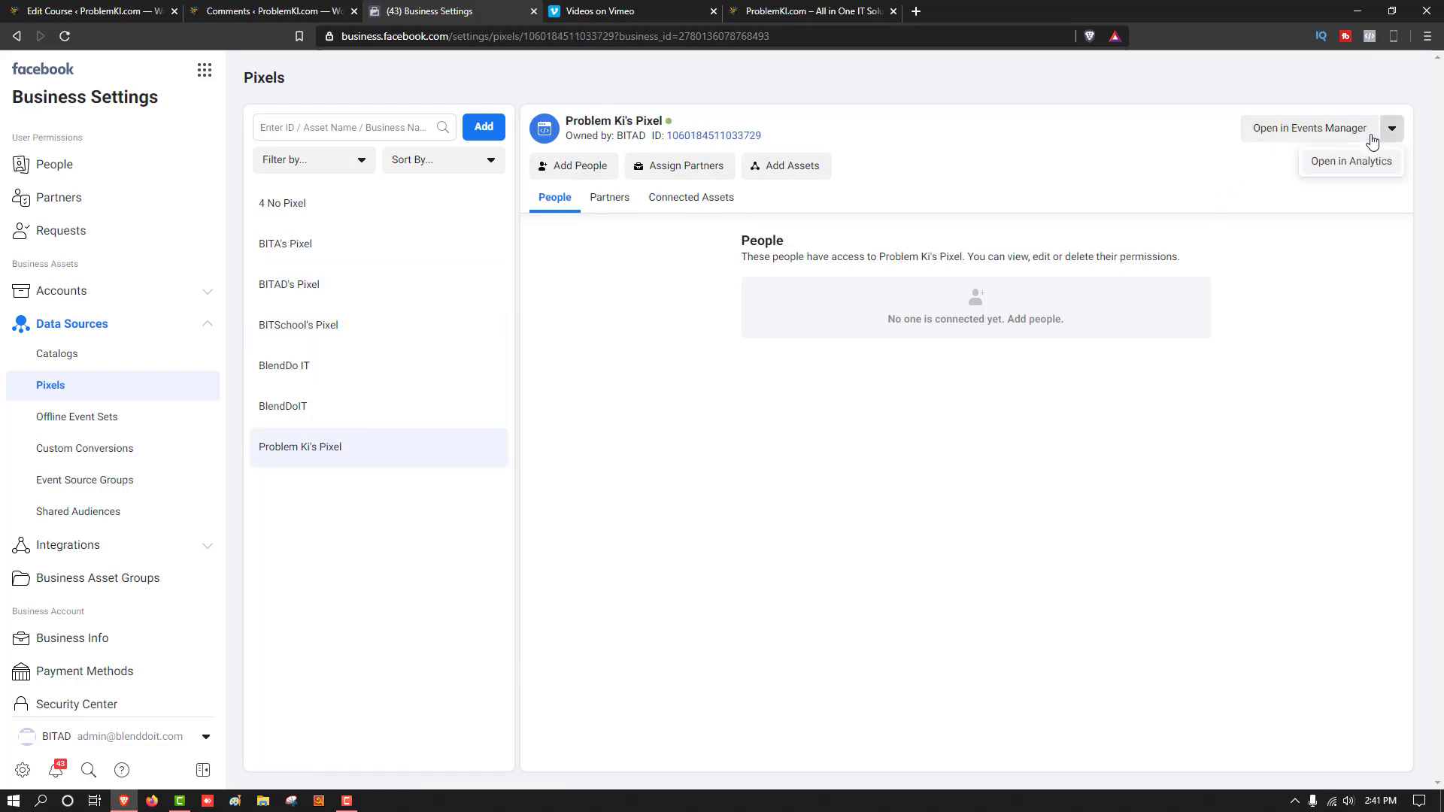
{"action": "left_click", "coordinate": [1350, 136]}
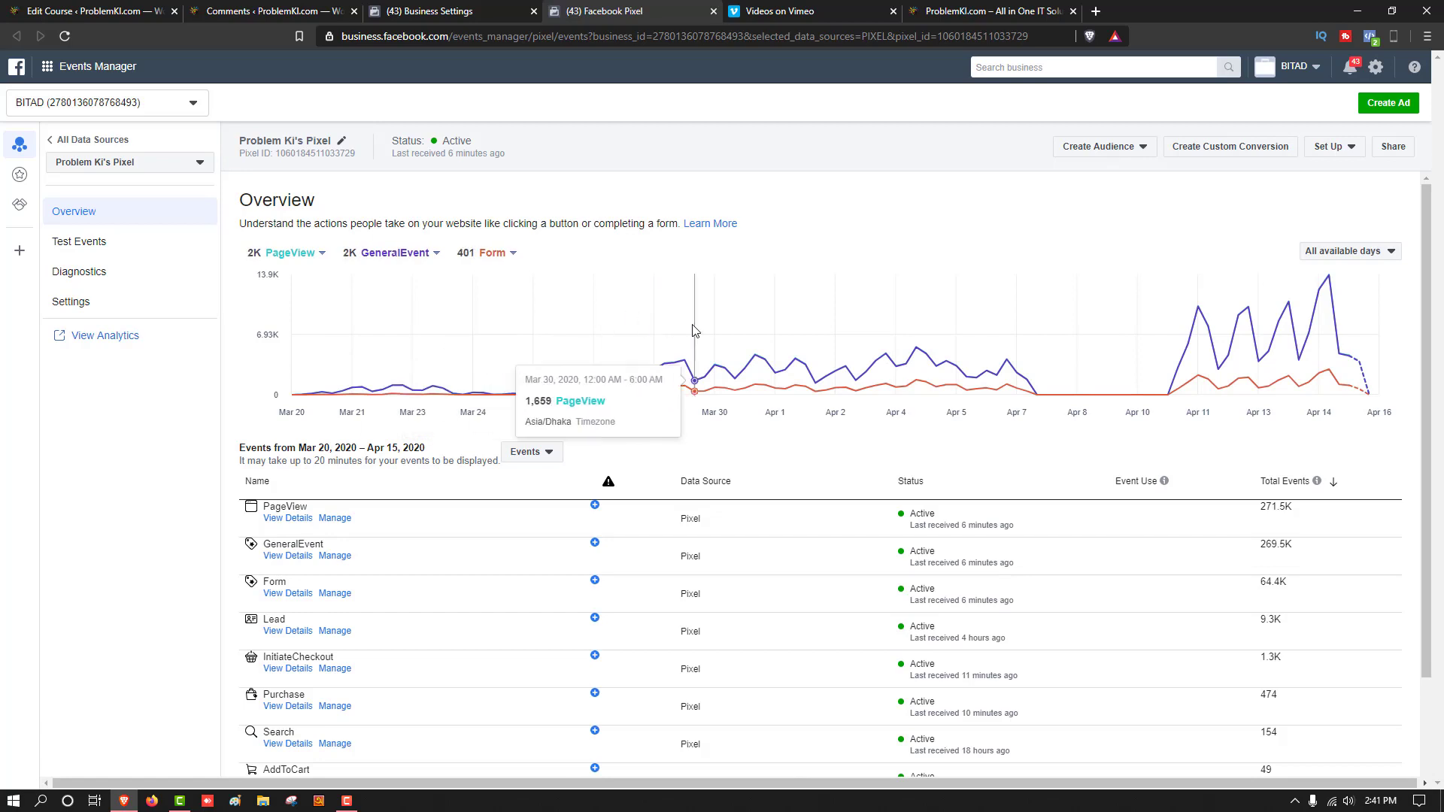
{"action": "left_click", "coordinate": [347, 802]}
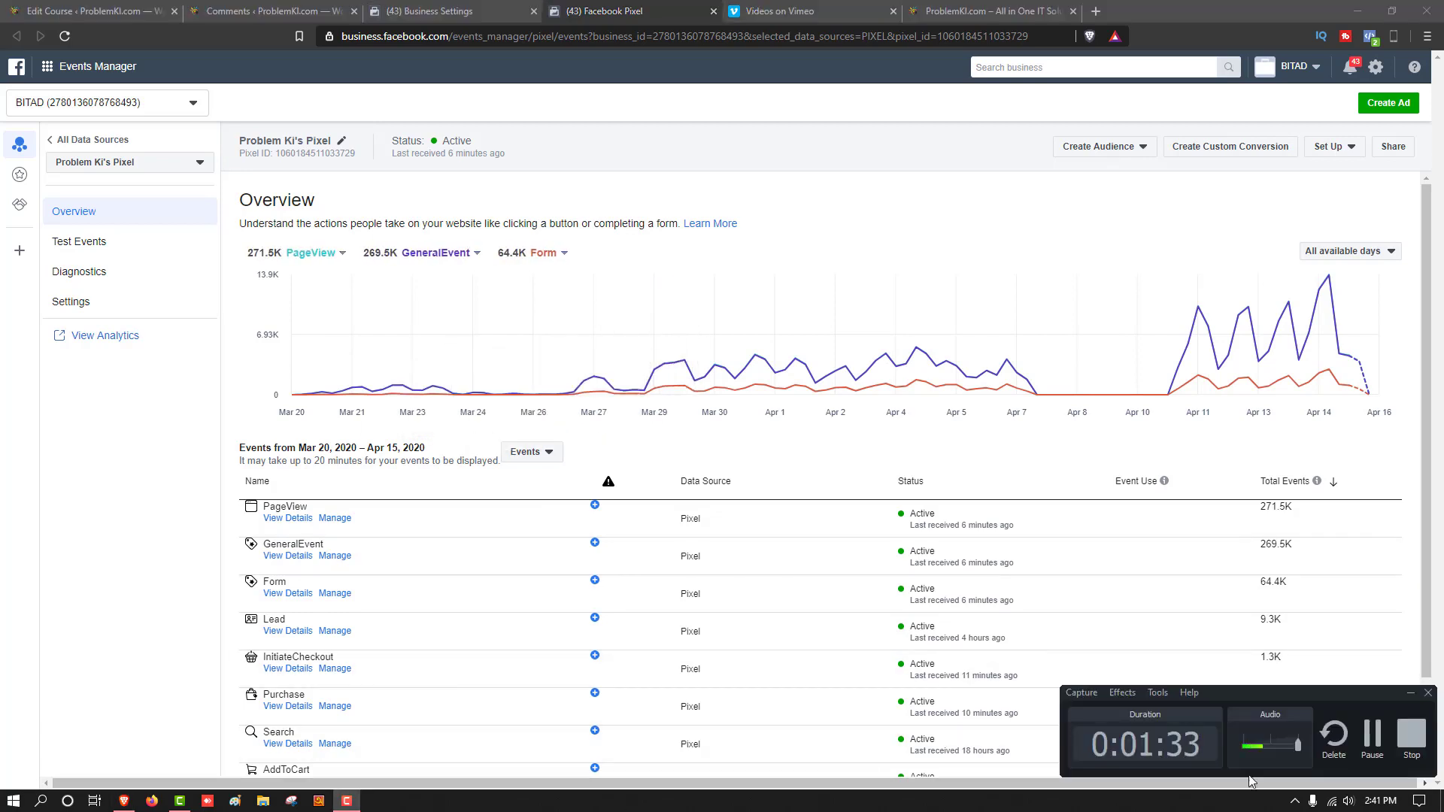
{"action": "left_click", "coordinate": [1380, 752]}
Sort the pixel's event list by name and look through the events with their status and totals
{"action": "scroll", "coordinate": [827, 526], "scroll_direction": "down", "scroll_amount": 2}
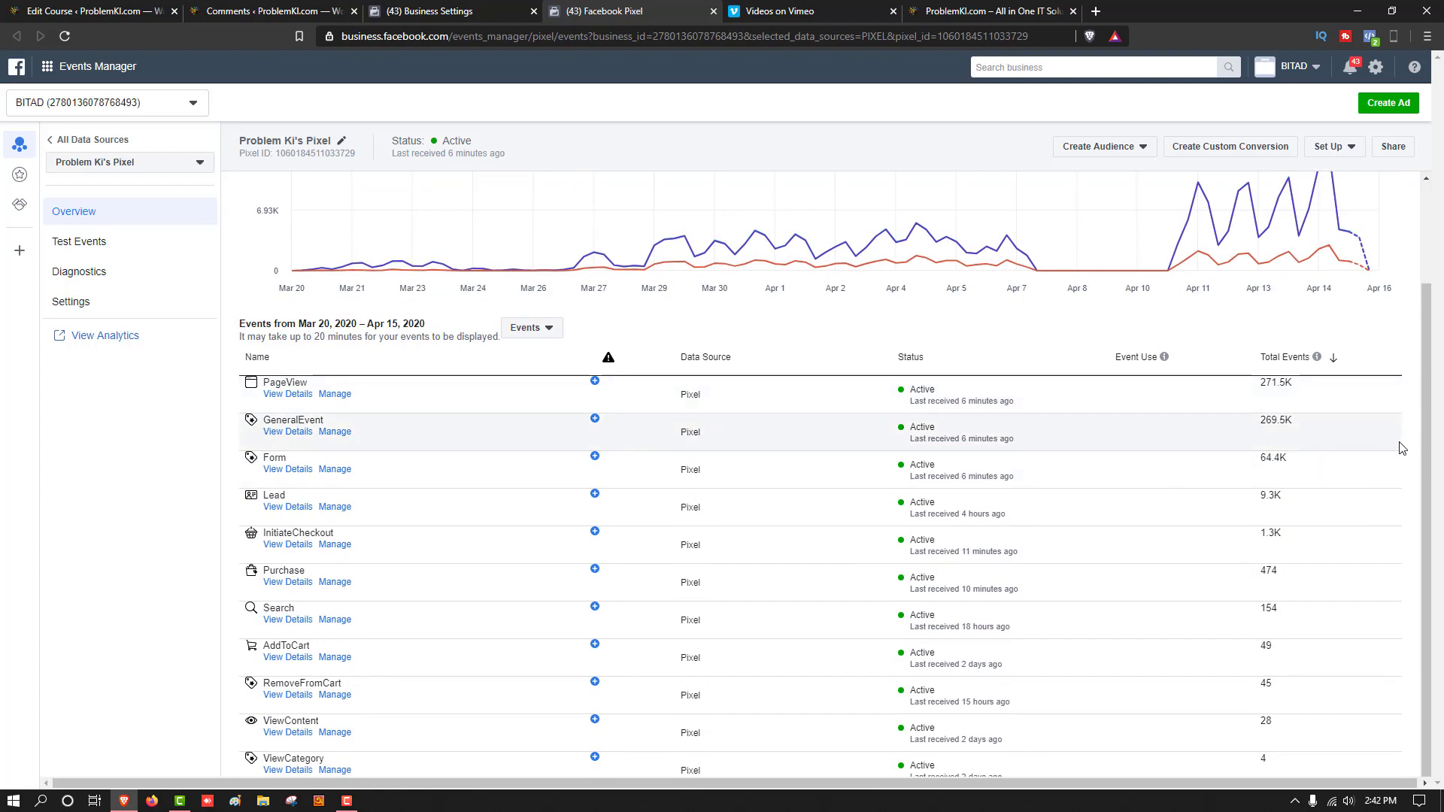
{"action": "left_click_drag", "start_coordinate": [1363, 478], "coordinate": [291, 485]}
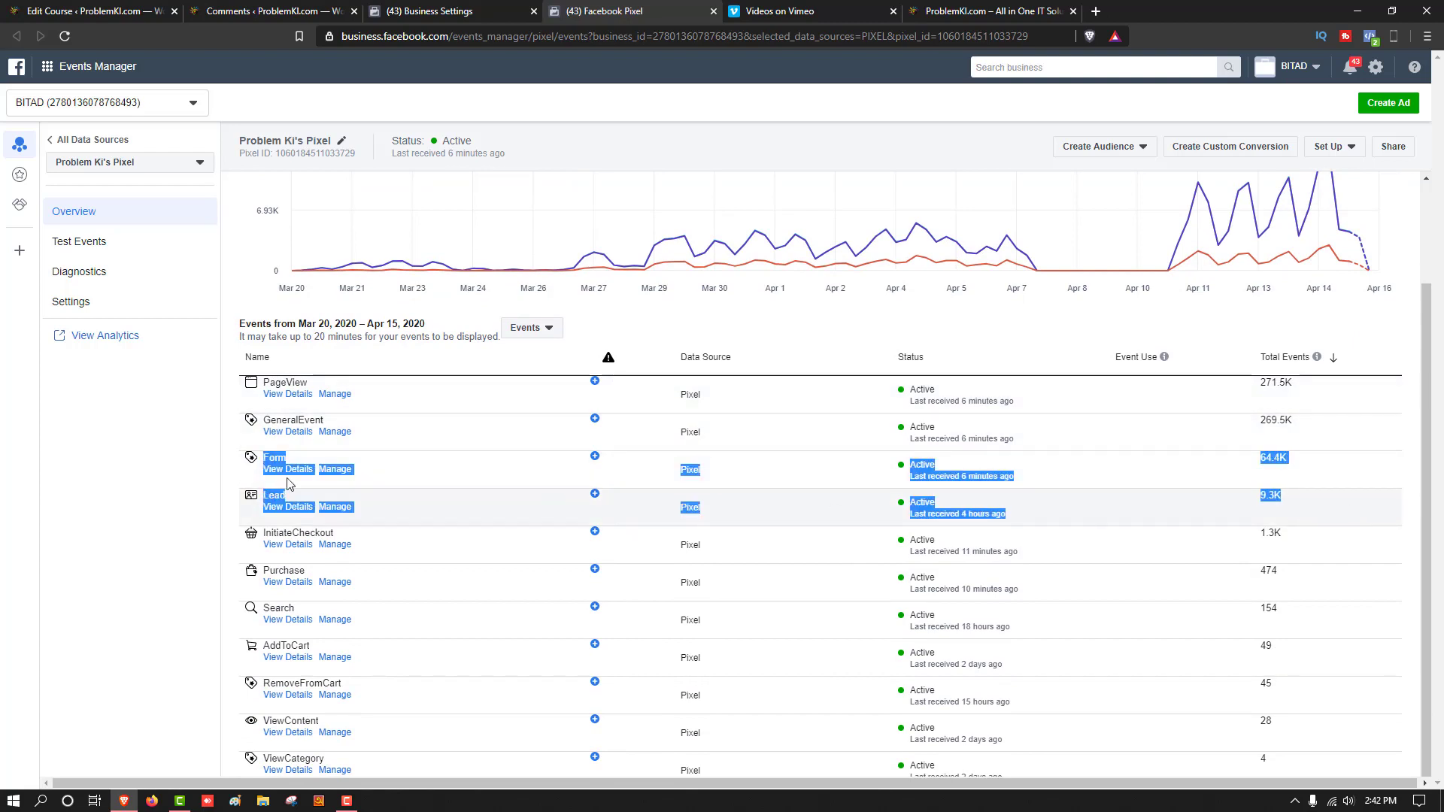
{"action": "left_click", "coordinate": [380, 361]}
{"action": "scroll", "coordinate": [1224, 421], "scroll_direction": "up", "scroll_amount": 1}
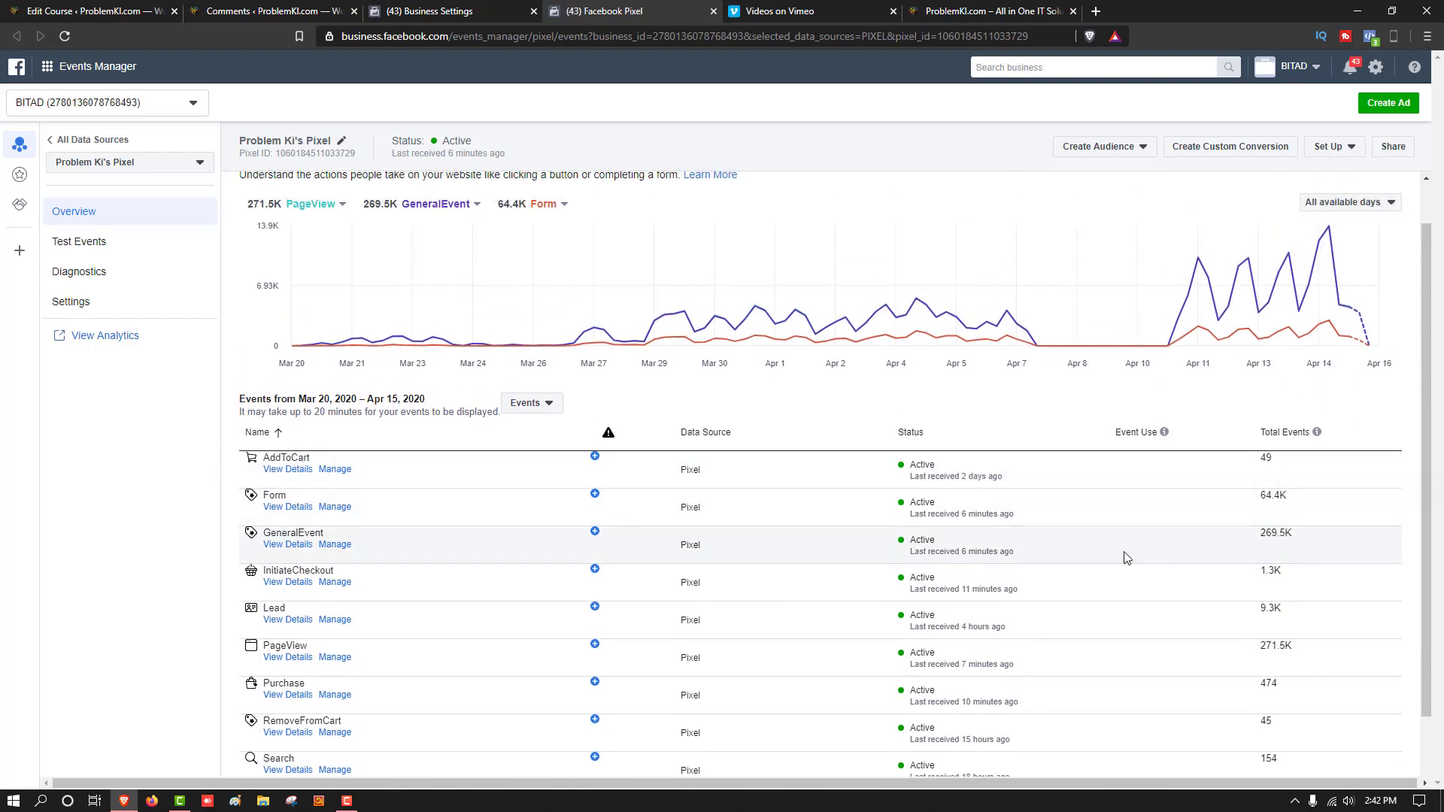
{"action": "scroll", "coordinate": [364, 489], "scroll_direction": "up", "scroll_amount": 1}
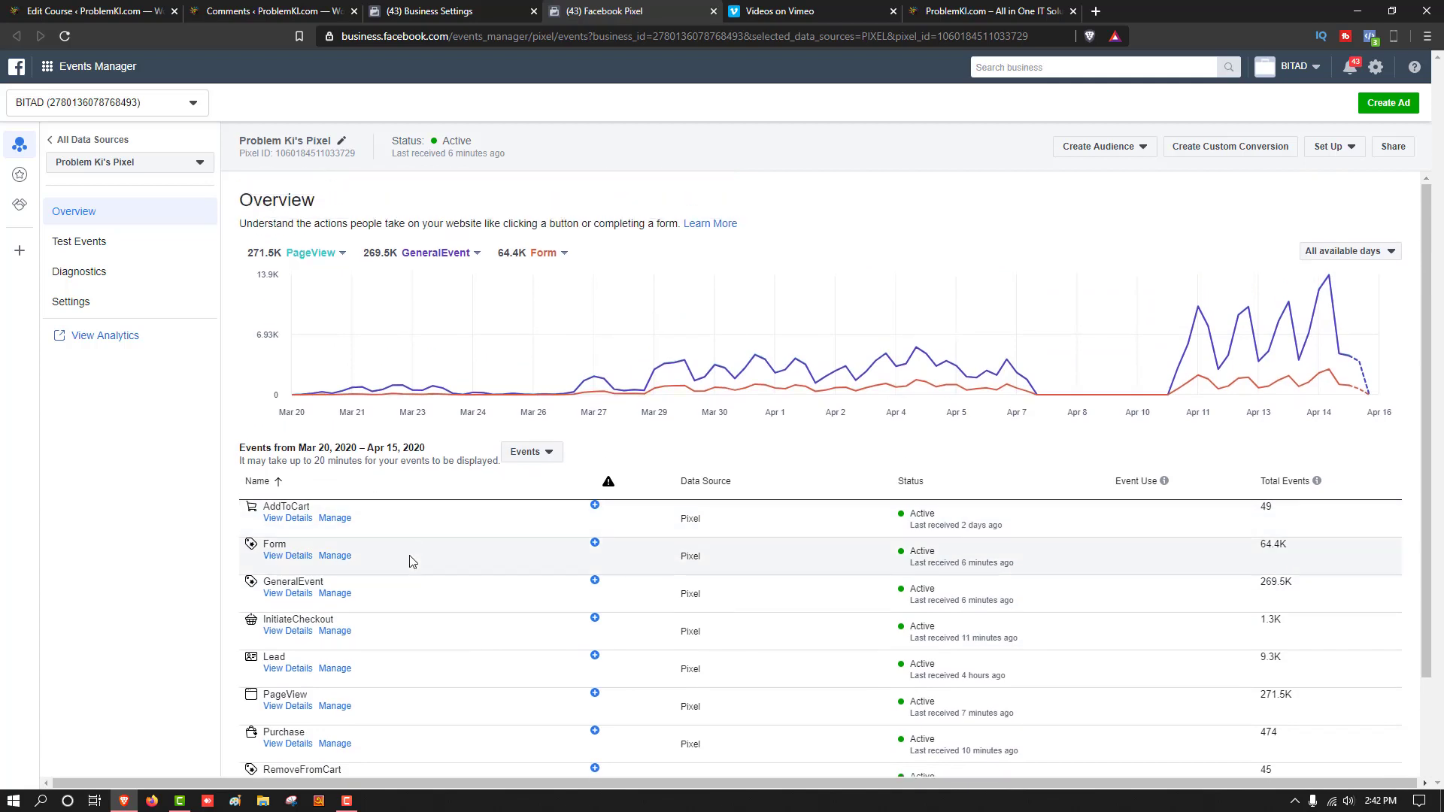
{"action": "scroll", "coordinate": [941, 485], "scroll_direction": "down", "scroll_amount": 1}
{"action": "scroll", "coordinate": [1106, 487], "scroll_direction": "down", "scroll_amount": 1}
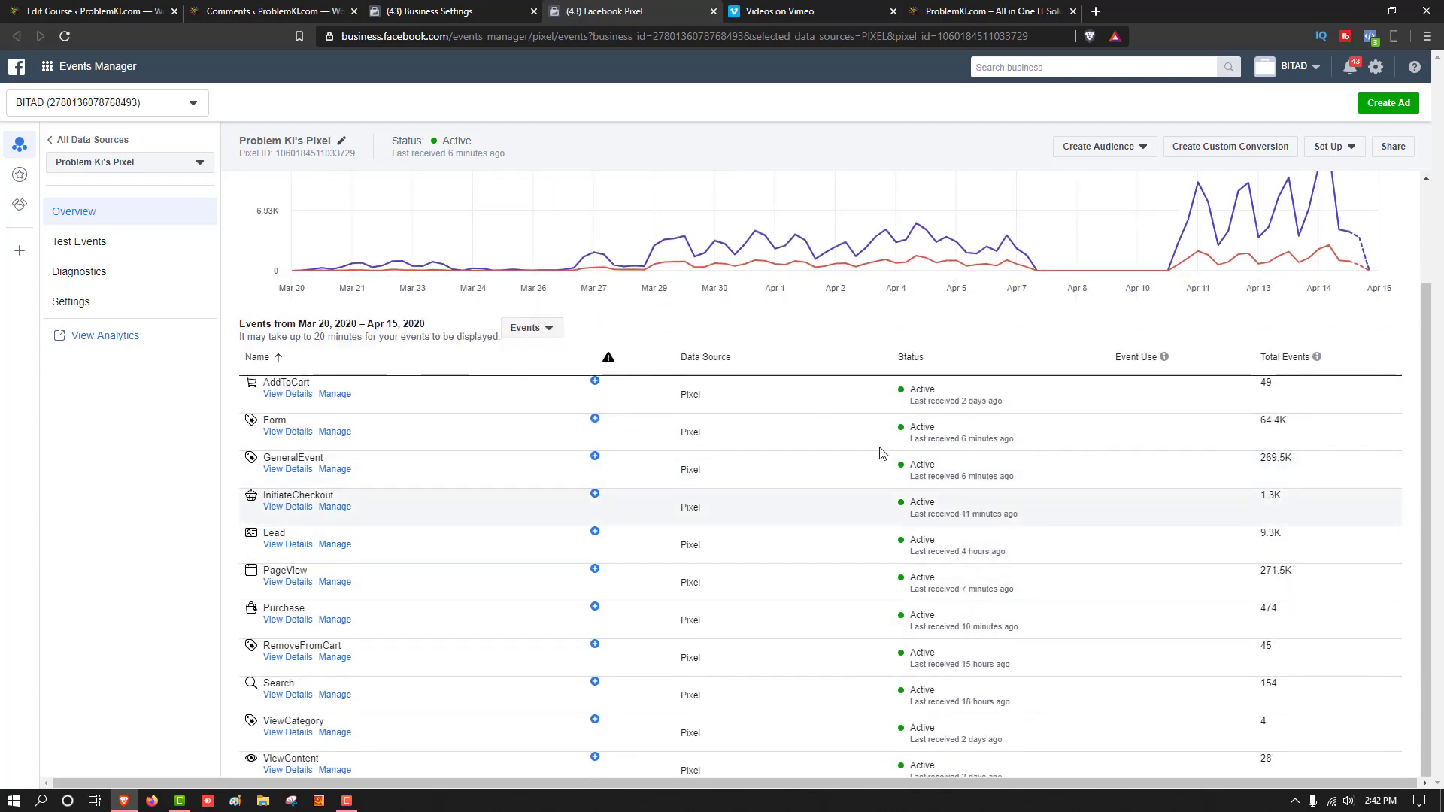
{"action": "left_click_drag", "start_coordinate": [880, 451], "coordinate": [632, 396]}
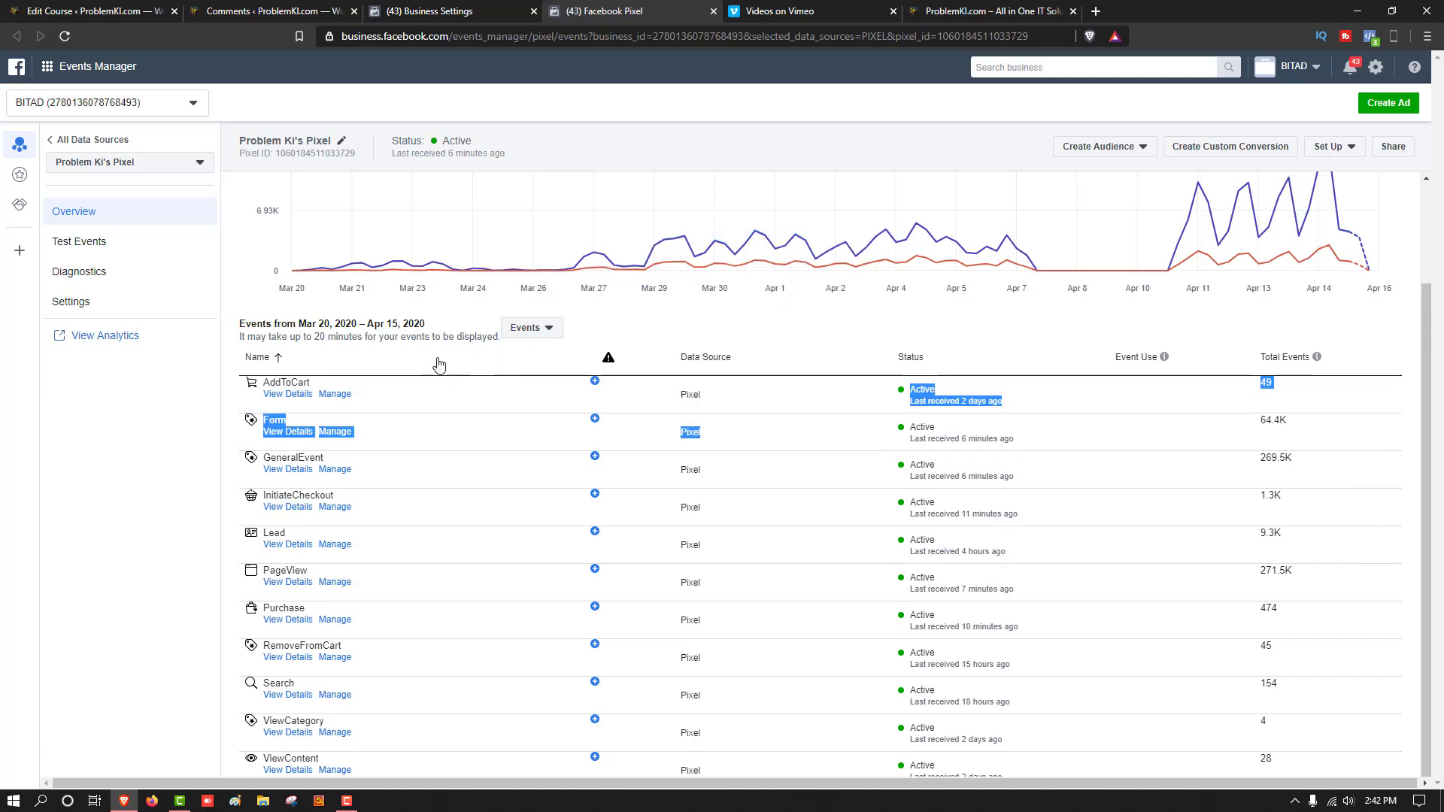
Examine the events in descending name order, and reload the pixel overview
{"action": "left_click", "coordinate": [265, 361]}
{"action": "left_click", "coordinate": [265, 361]}
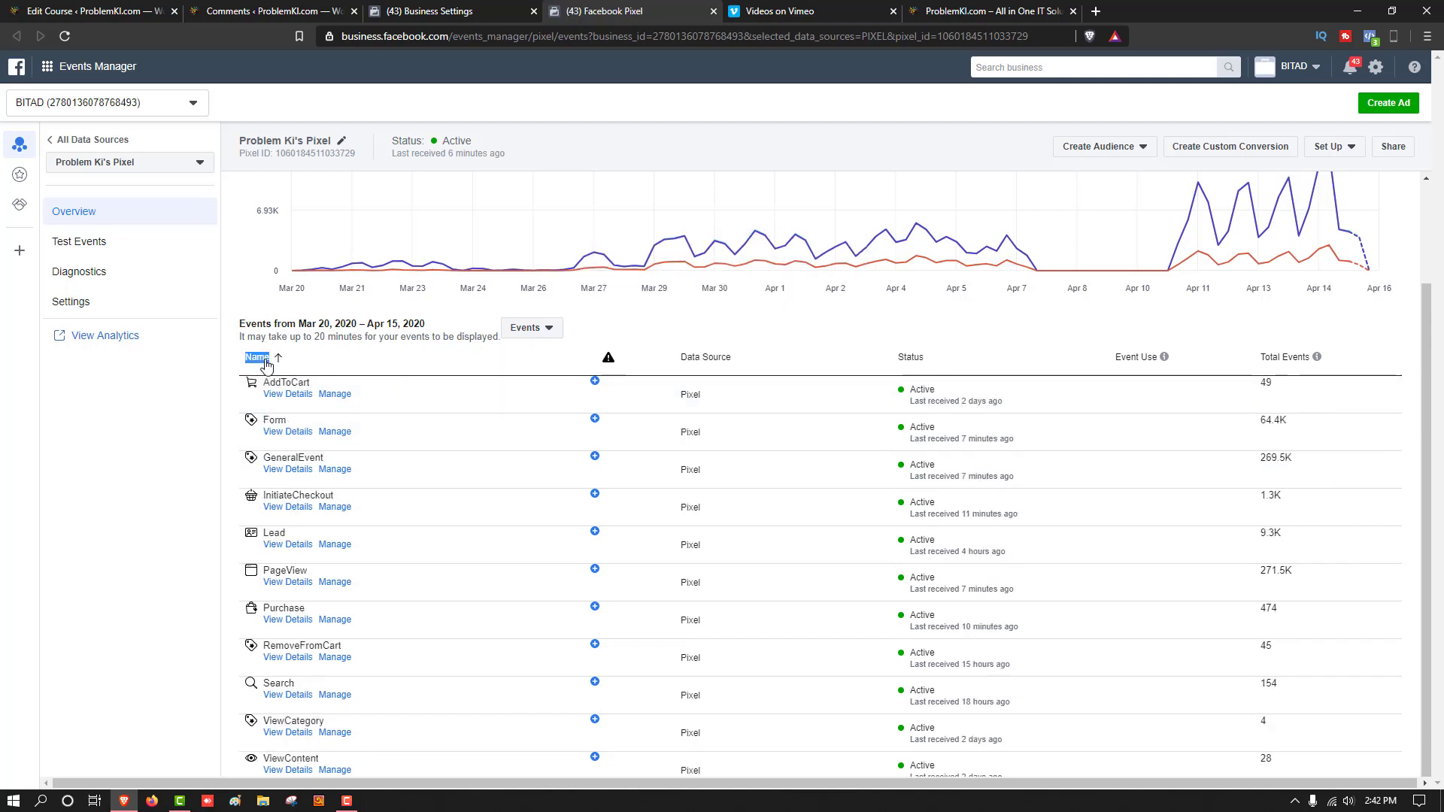
{"action": "left_click", "coordinate": [264, 361]}
{"action": "left_click", "coordinate": [267, 366]}
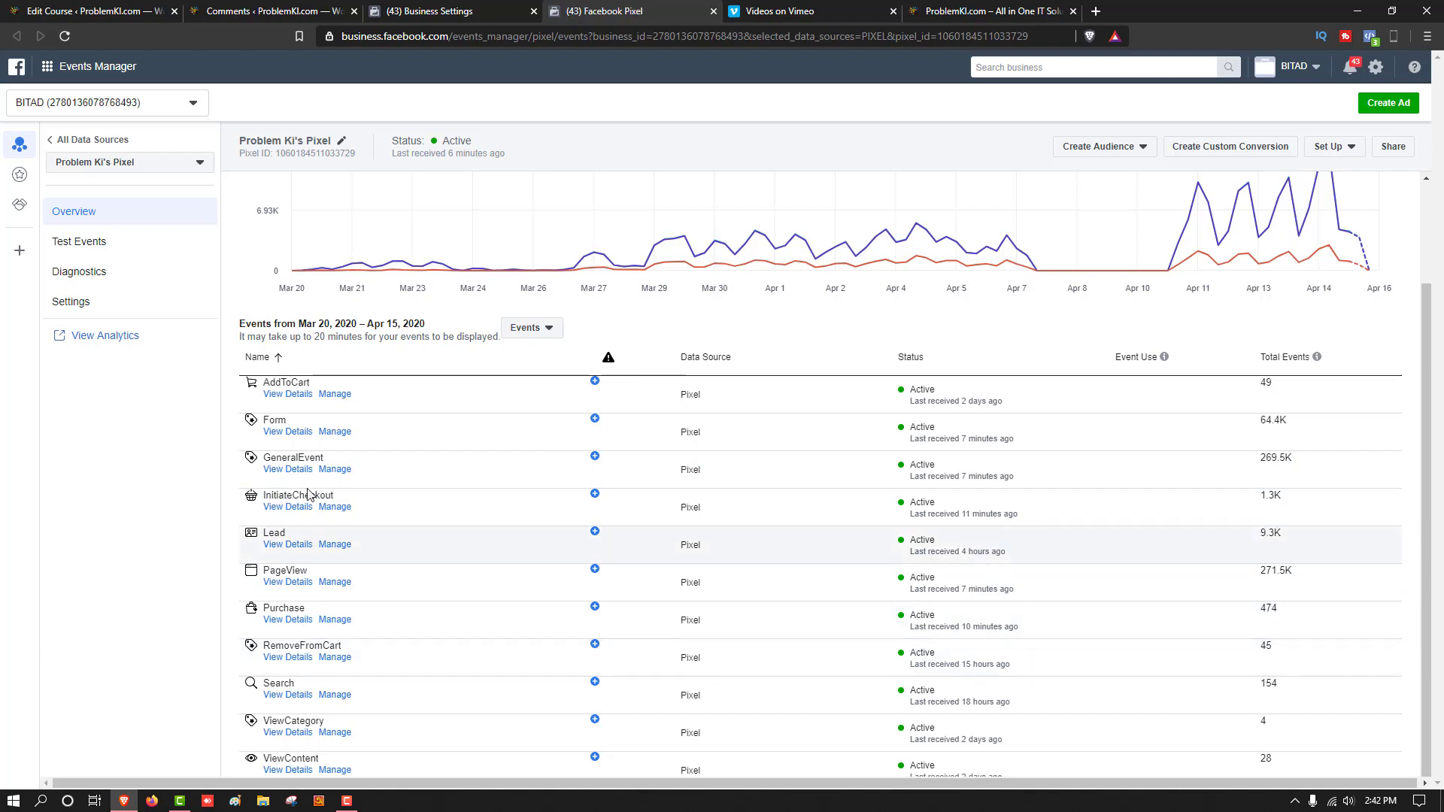
{"action": "scroll", "coordinate": [788, 462], "scroll_direction": "up", "scroll_amount": 2}
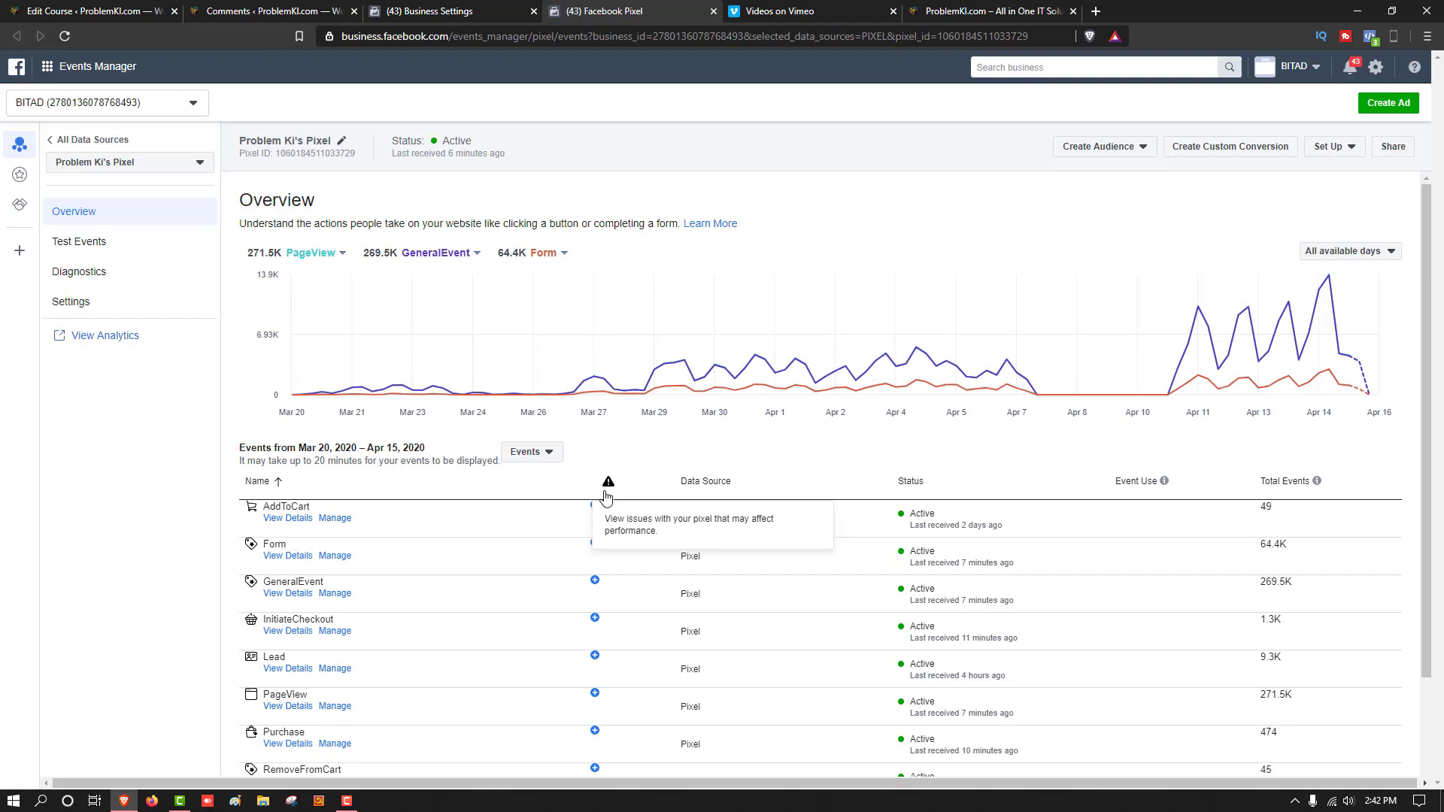
{"action": "left_click", "coordinate": [554, 489]}
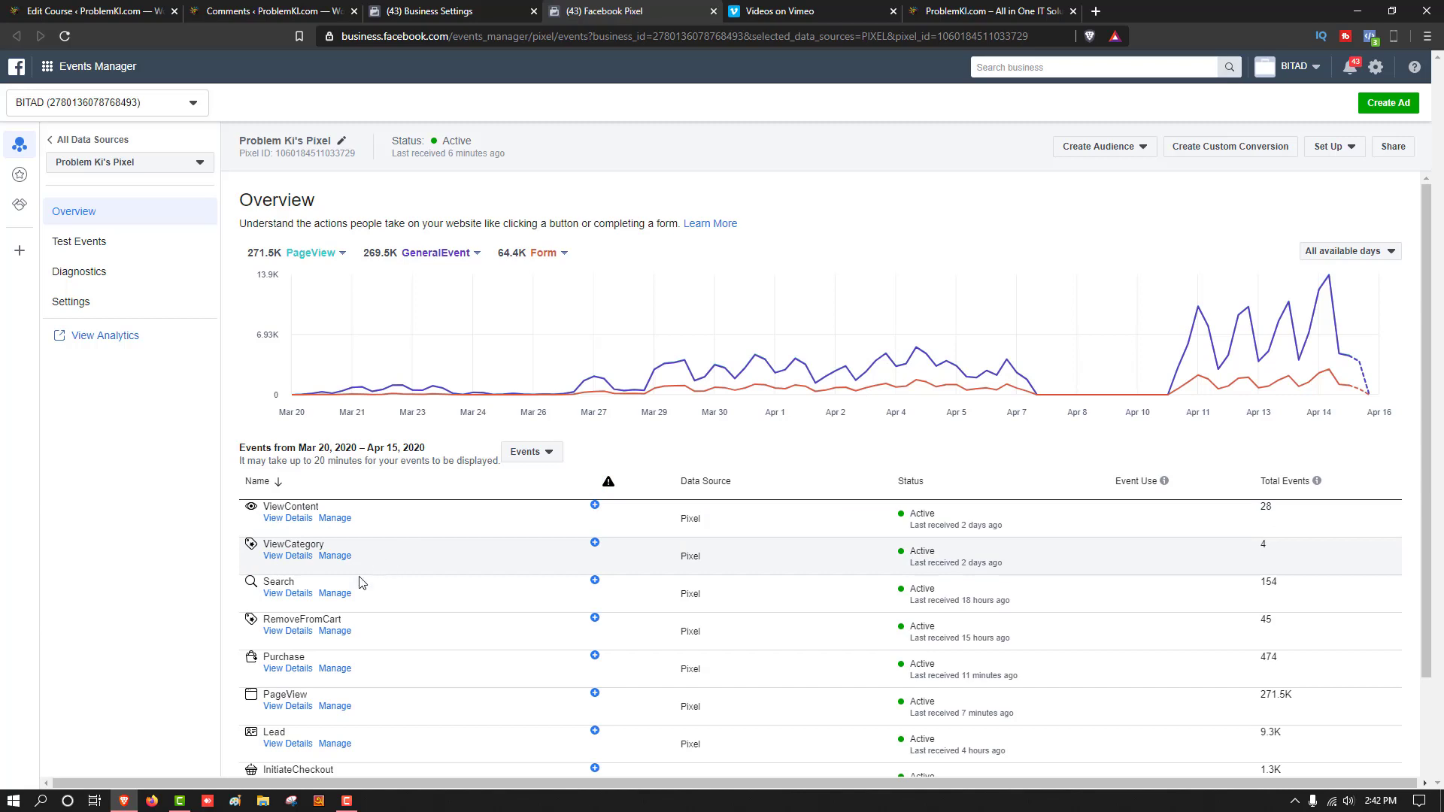
{"action": "triple_click", "coordinate": [248, 527]}
{"action": "left_click", "coordinate": [728, 457]}
{"action": "scroll", "coordinate": [841, 552], "scroll_direction": "down", "scroll_amount": 2}
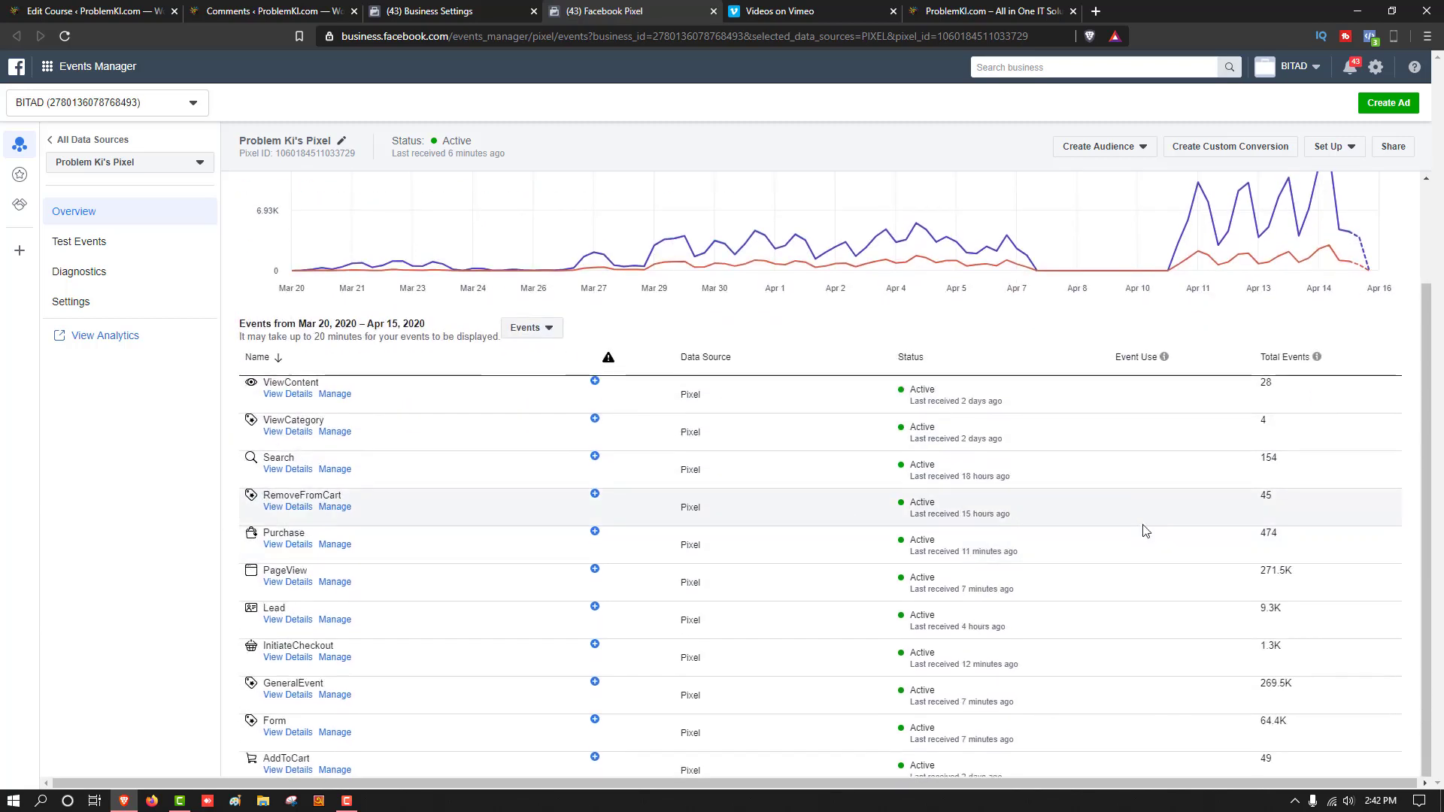
{"action": "left_click", "coordinate": [65, 36]}
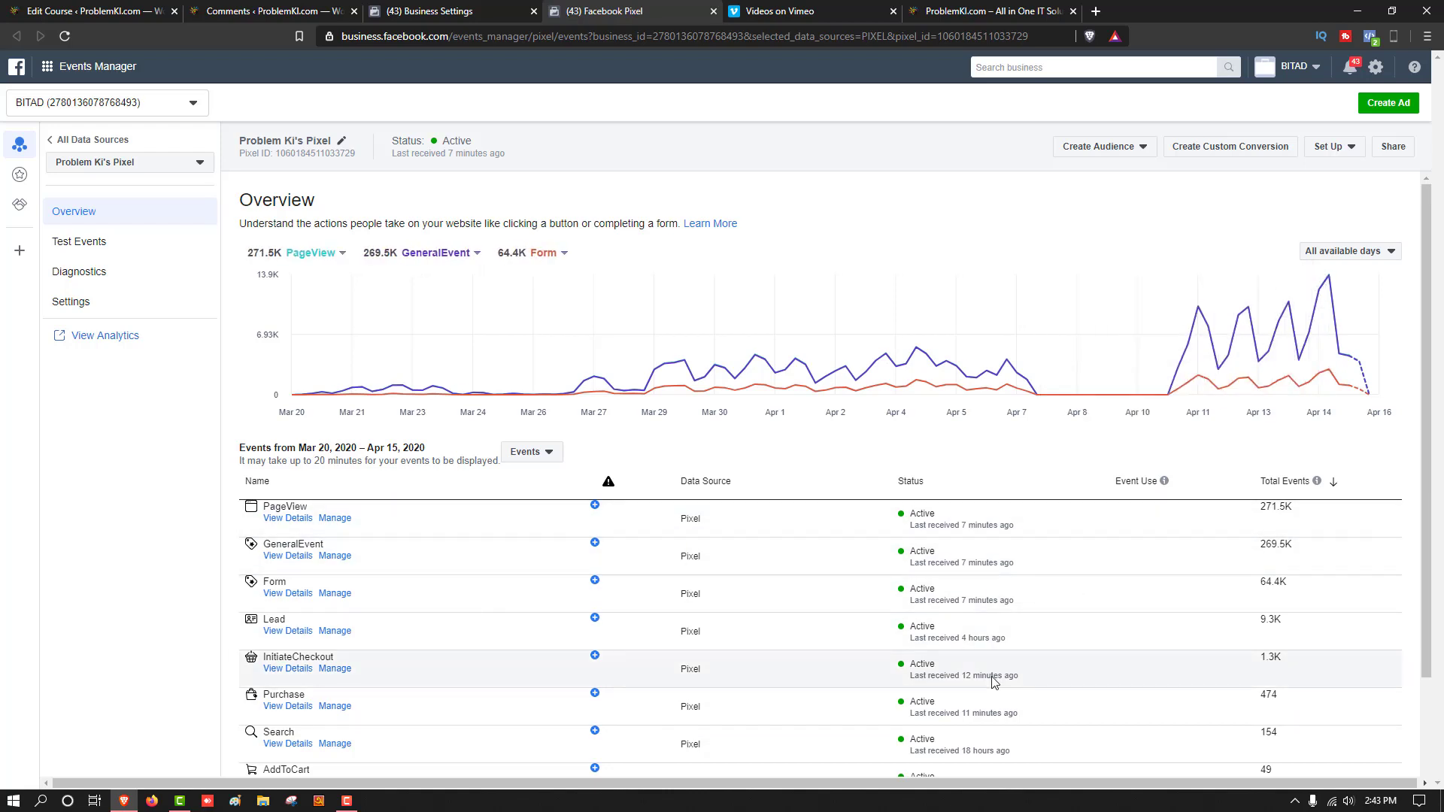
Switch to the ProblemKI.com website and look over its home page and Courses page
{"action": "left_click", "coordinate": [1008, 11]}
{"action": "scroll", "coordinate": [532, 436], "scroll_direction": "down", "scroll_amount": 8}
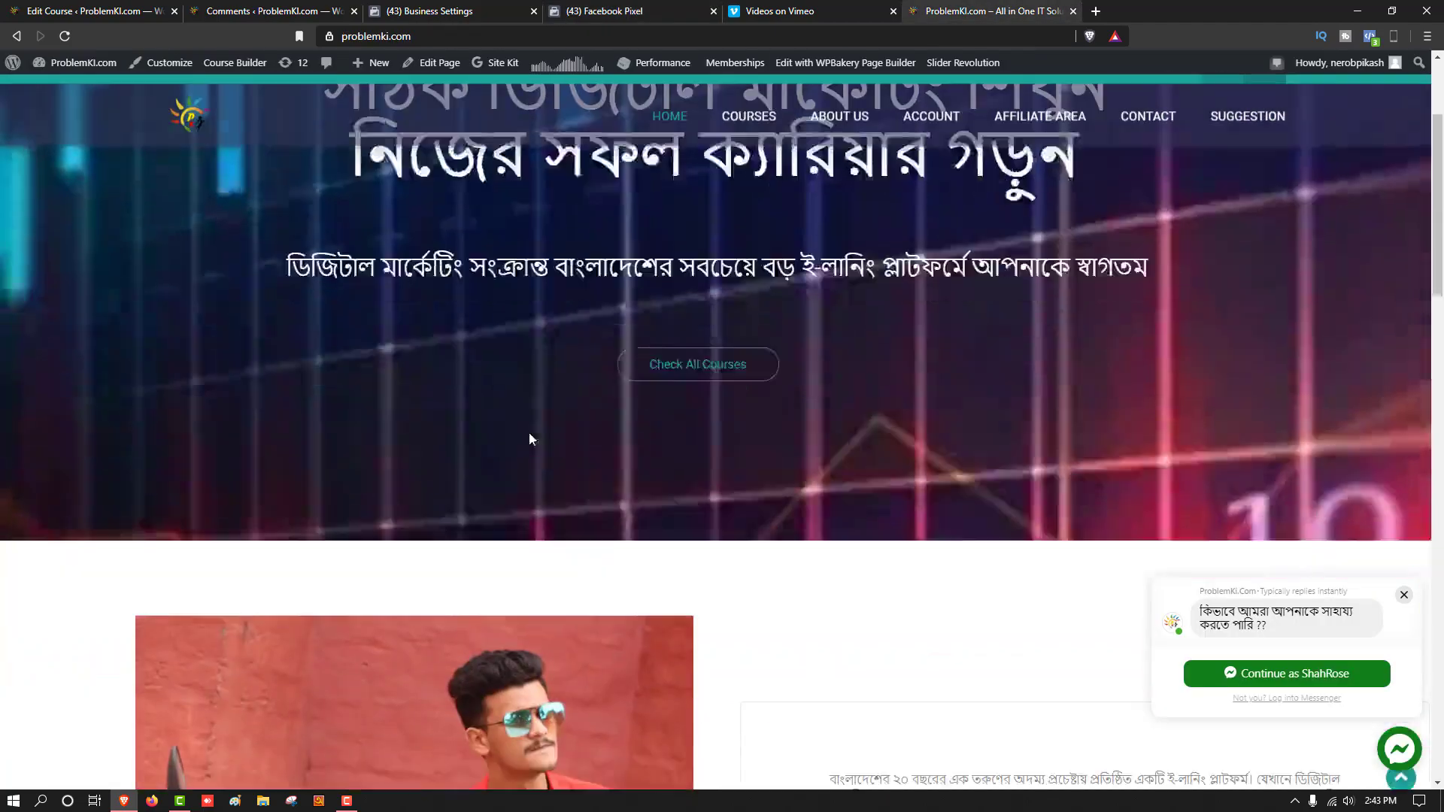
{"action": "scroll", "coordinate": [790, 175], "scroll_direction": "up", "scroll_amount": 3}
{"action": "left_click", "coordinate": [782, 152]}
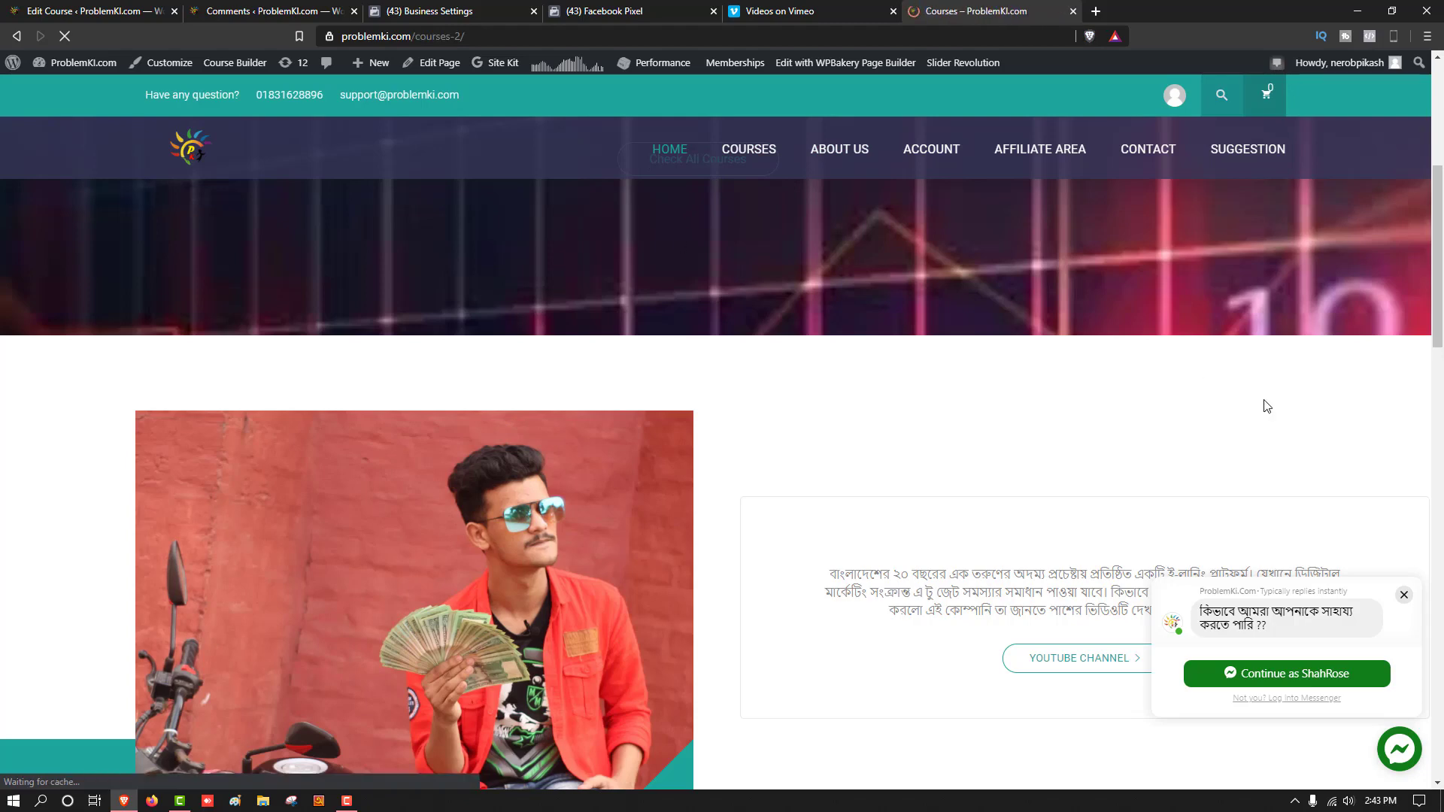
{"action": "scroll", "coordinate": [850, 436], "scroll_direction": "down", "scroll_amount": 5}
{"action": "scroll", "coordinate": [883, 455], "scroll_direction": "up", "scroll_amount": 5}
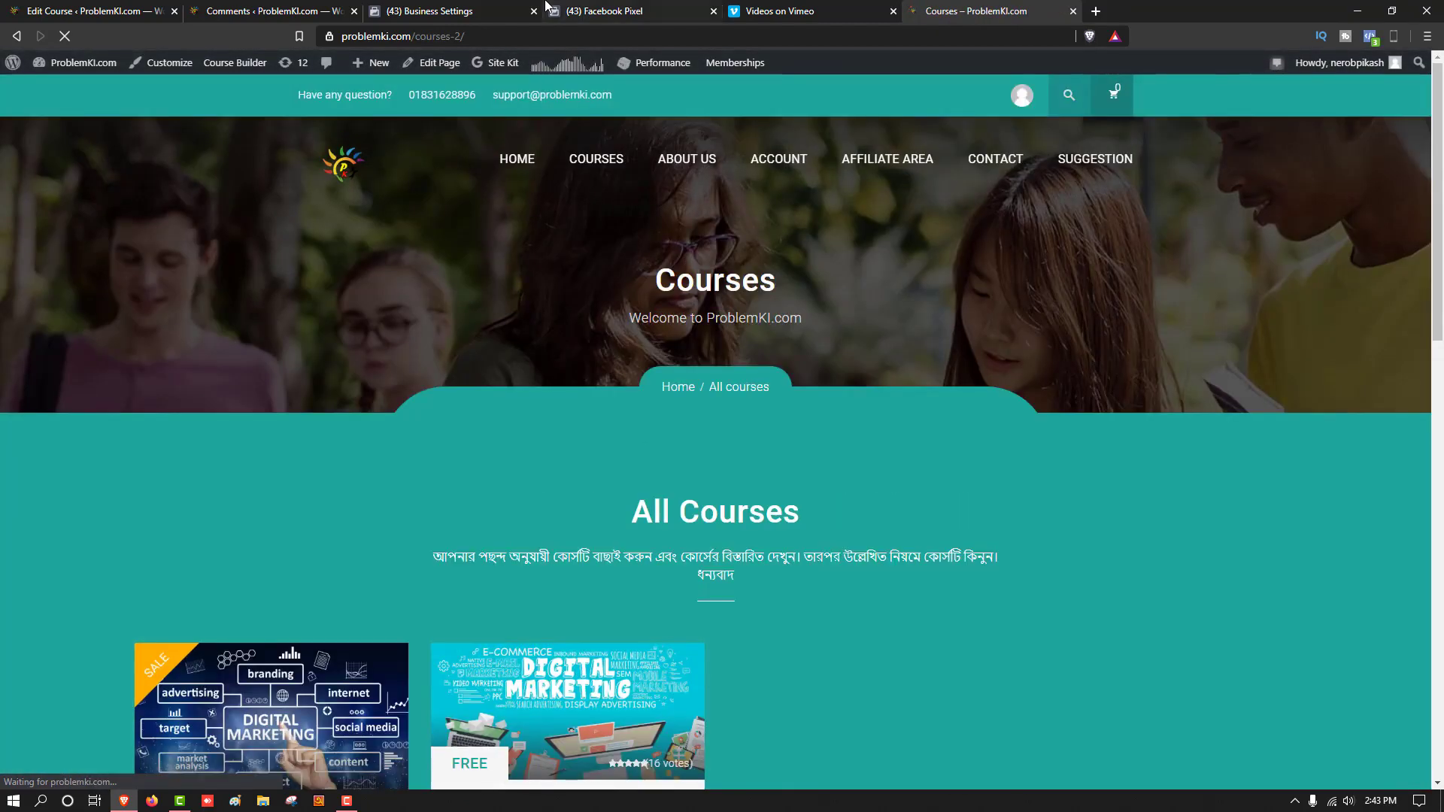
Return to the pixel overview in Events Manager and open the Calculator app
{"action": "left_click", "coordinate": [598, 8]}
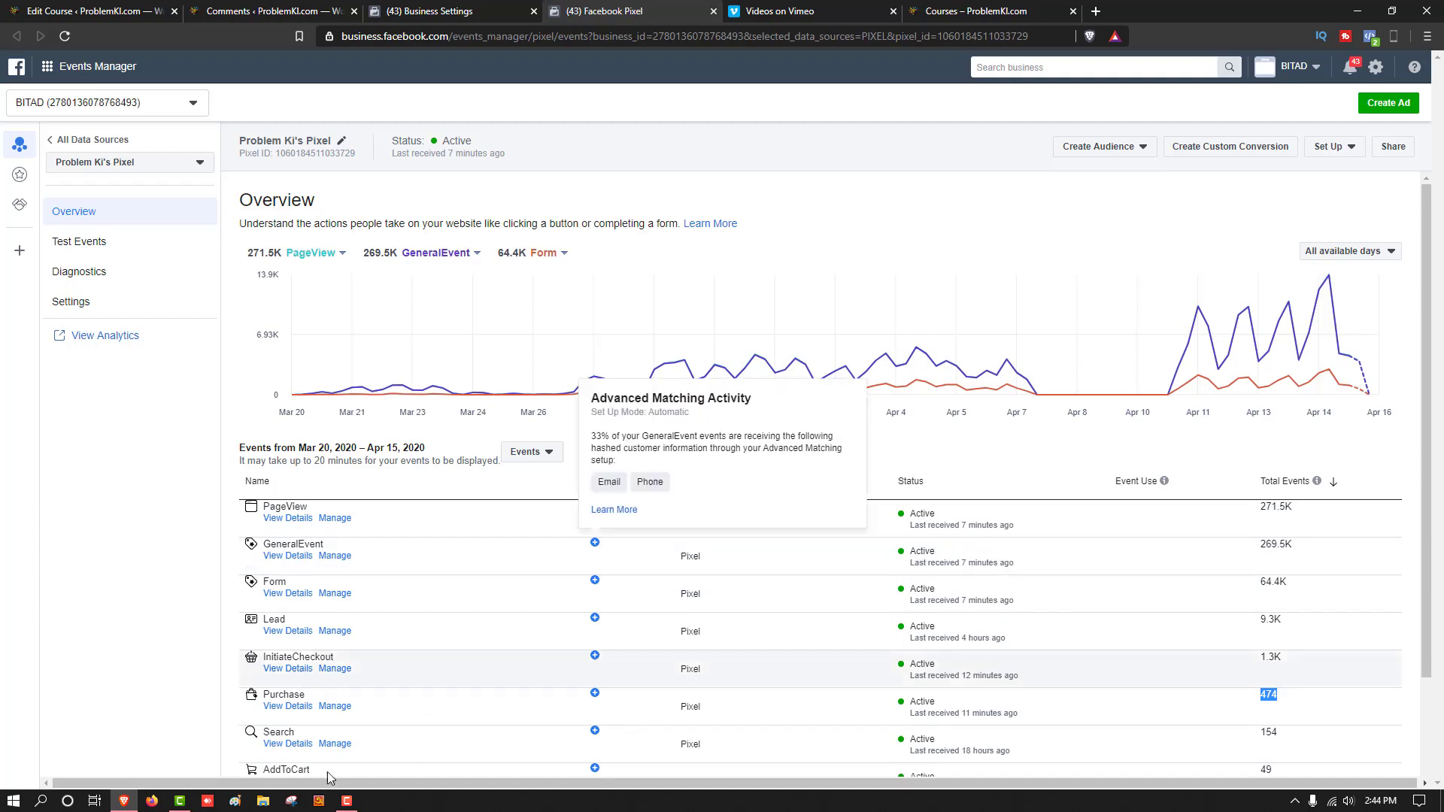
{"action": "left_click", "coordinate": [41, 801]}
{"action": "type", "text": "caltu"}
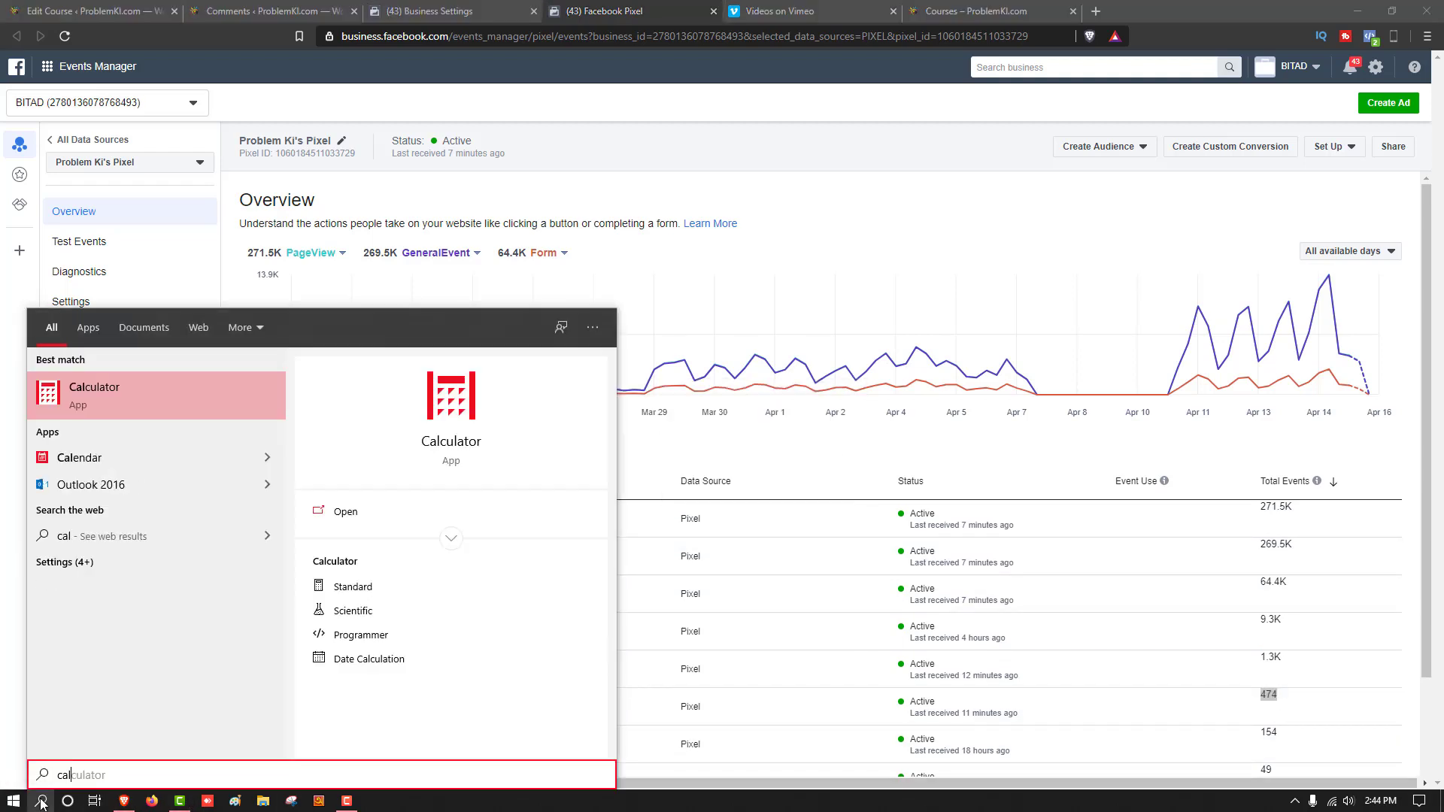
{"action": "left_click", "coordinate": [119, 376]}
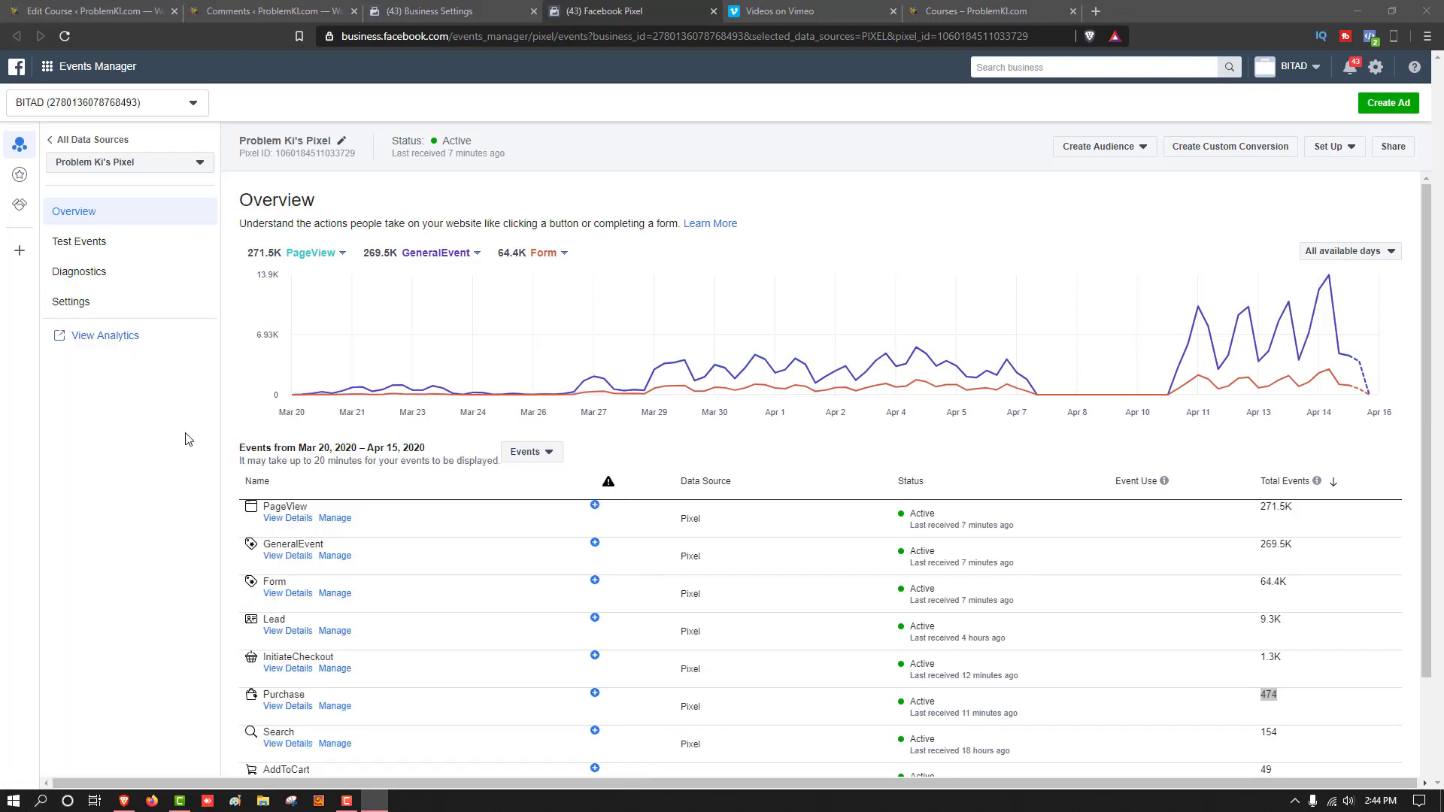
Multiply 1000 by the Purchase event total of 474 in Calculator
{"action": "key", "text": "1"}
{"action": "left_click", "coordinate": [662, 537]}
{"action": "left_click", "coordinate": [662, 536]}
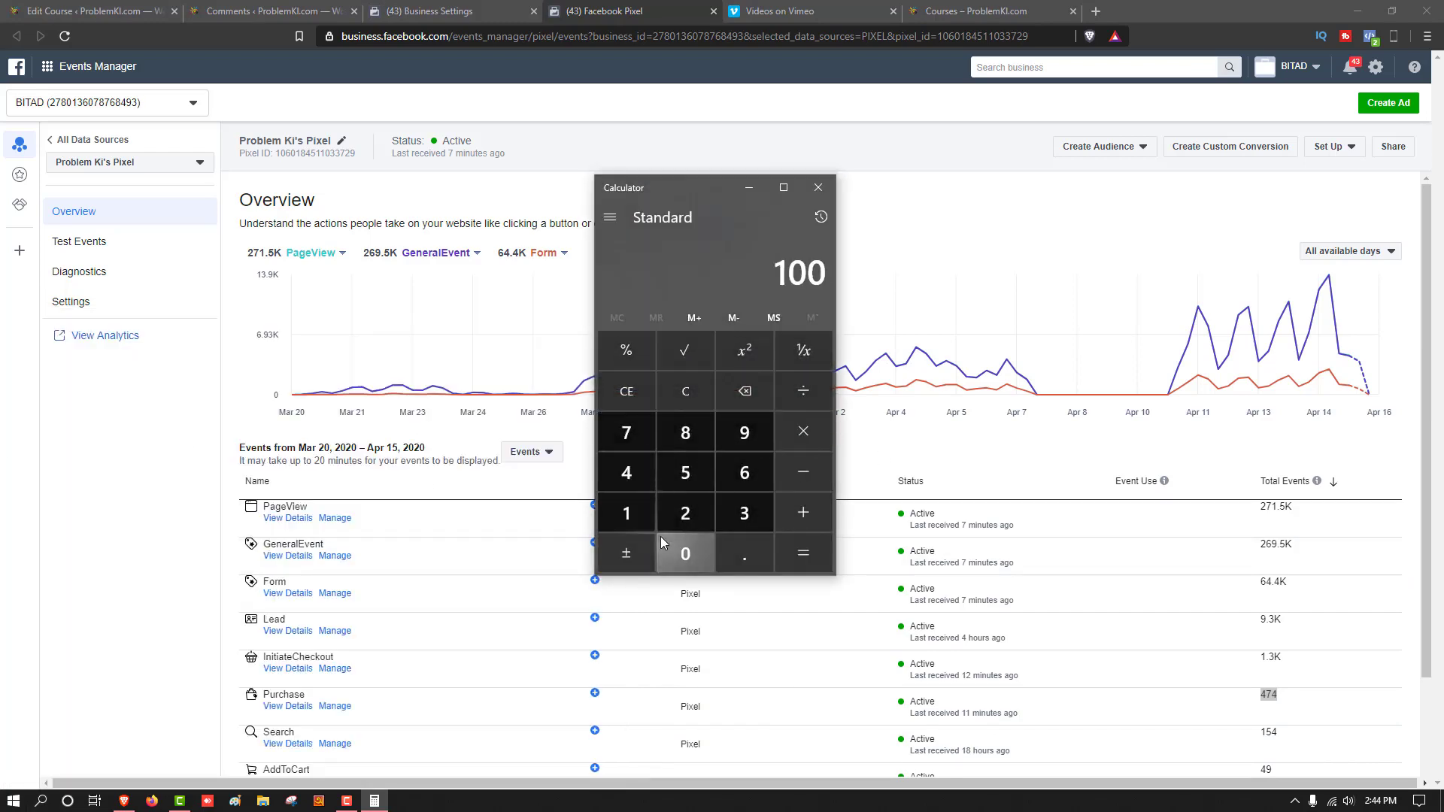
{"action": "left_click", "coordinate": [662, 536]}
{"action": "left_click", "coordinate": [802, 441]}
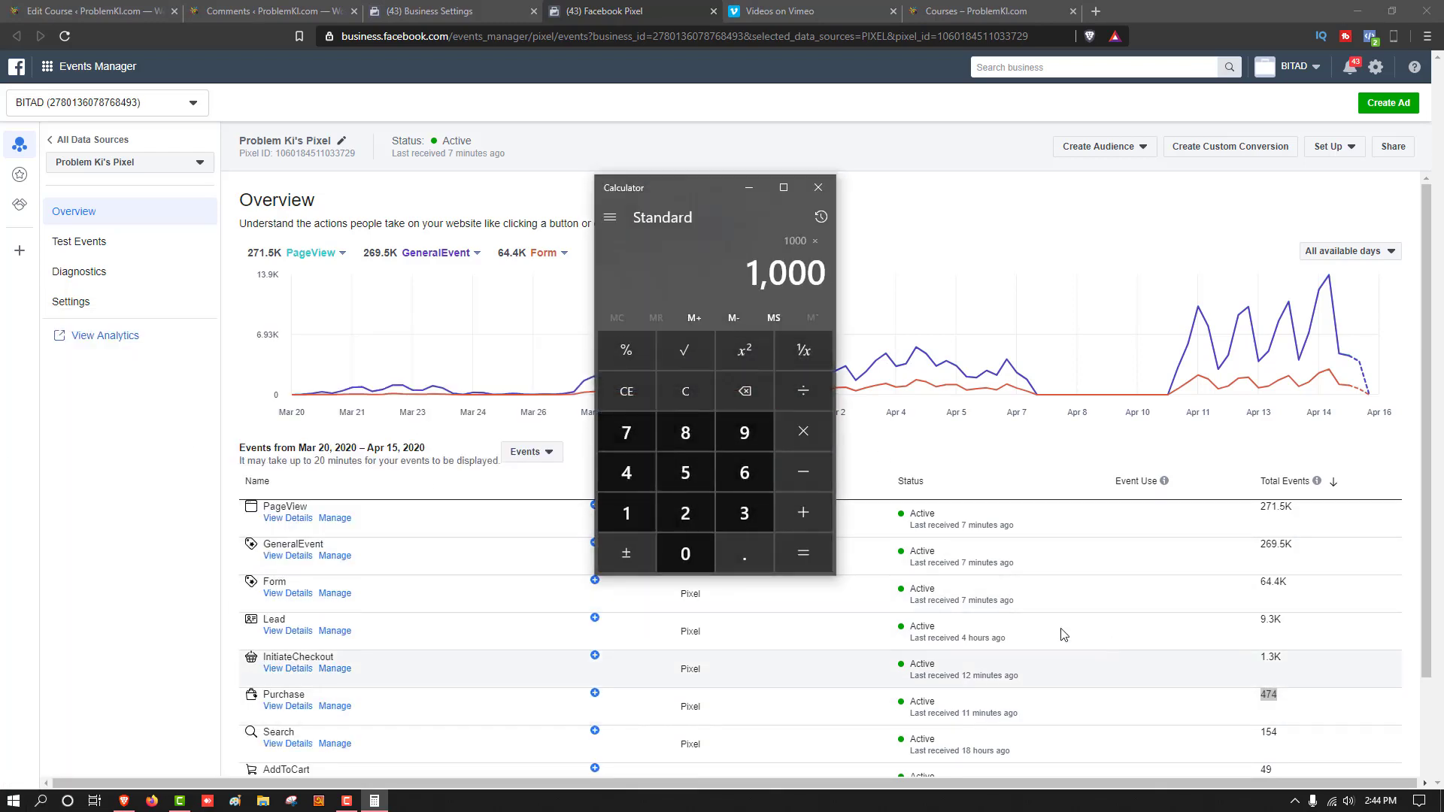
{"action": "left_click", "coordinate": [630, 473]}
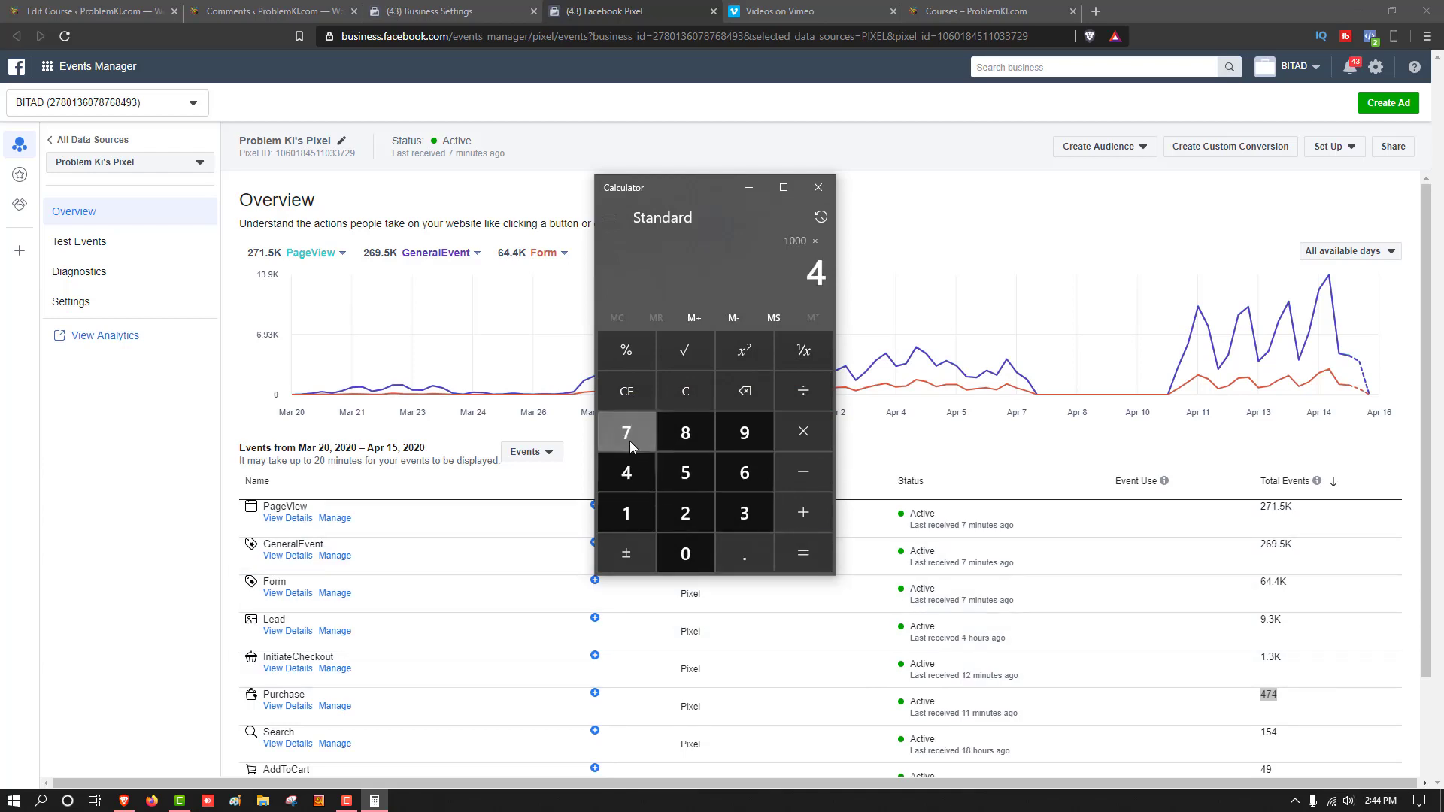
{"action": "left_click", "coordinate": [630, 436]}
{"action": "left_click", "coordinate": [629, 476]}
{"action": "left_click", "coordinate": [812, 562]}
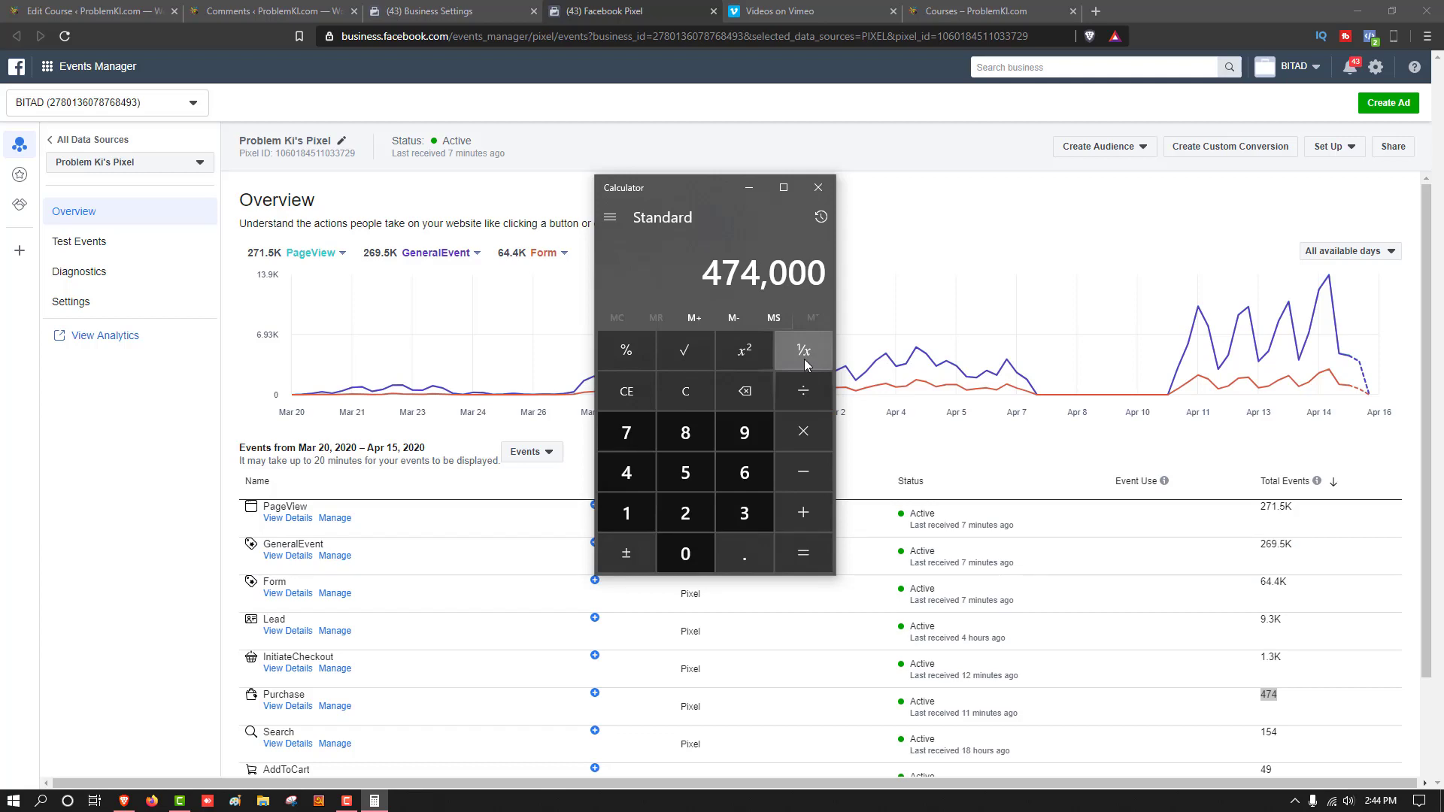
Switch from Business Settings to Ads Manager and open the campaigns of the Problem Ki ad account
{"action": "left_click", "coordinate": [452, 10]}
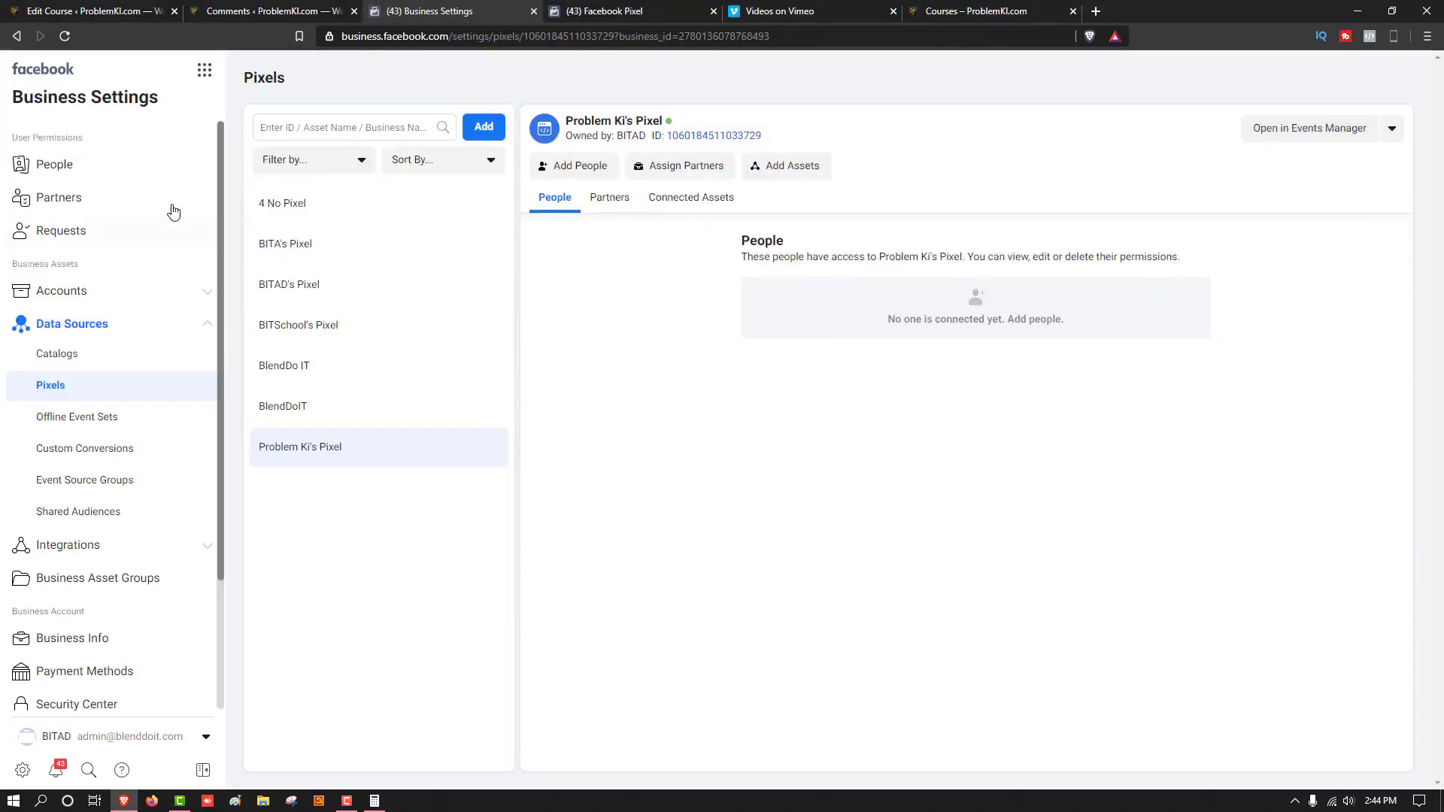
{"action": "left_click", "coordinate": [204, 71]}
{"action": "left_click", "coordinate": [294, 128]}
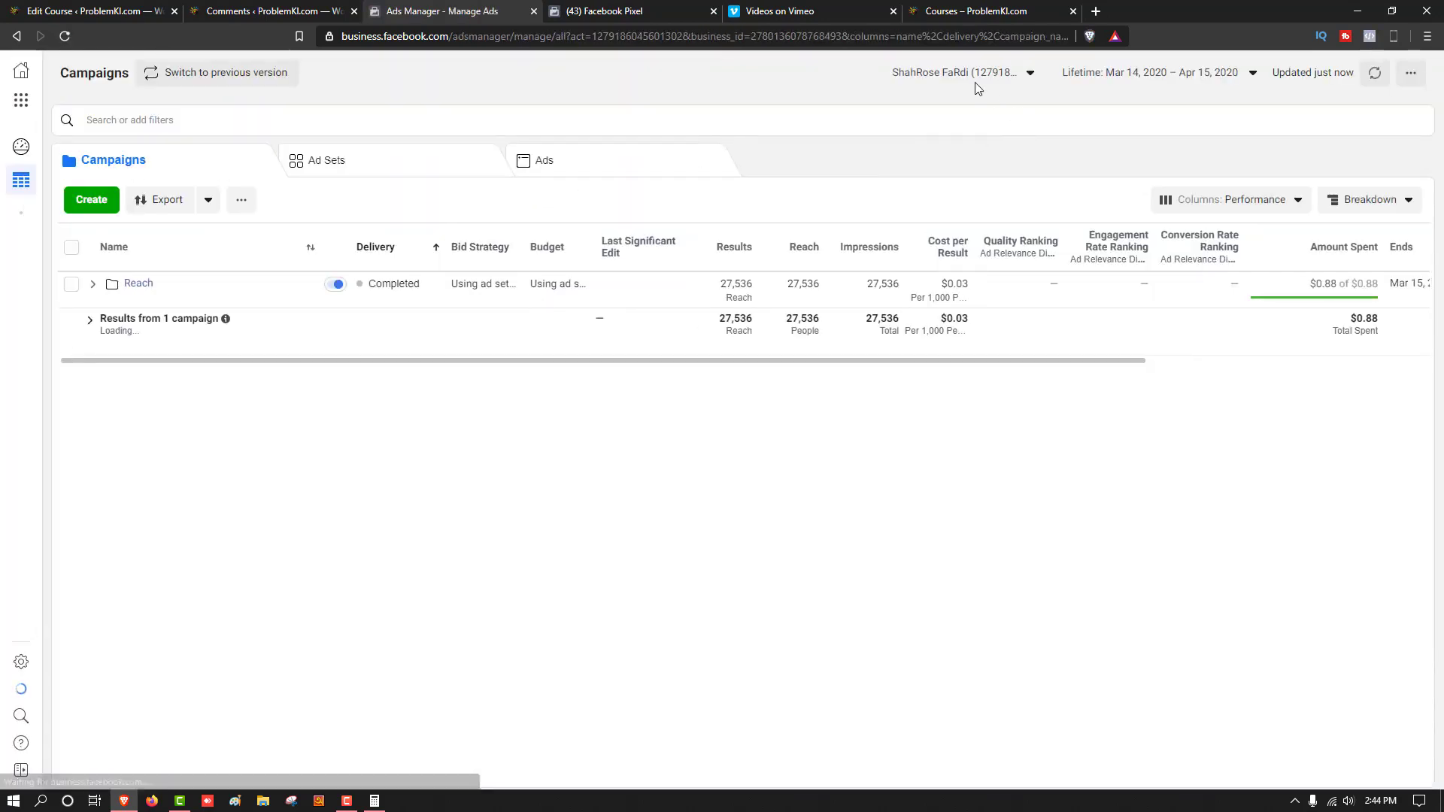
{"action": "left_click", "coordinate": [975, 78]}
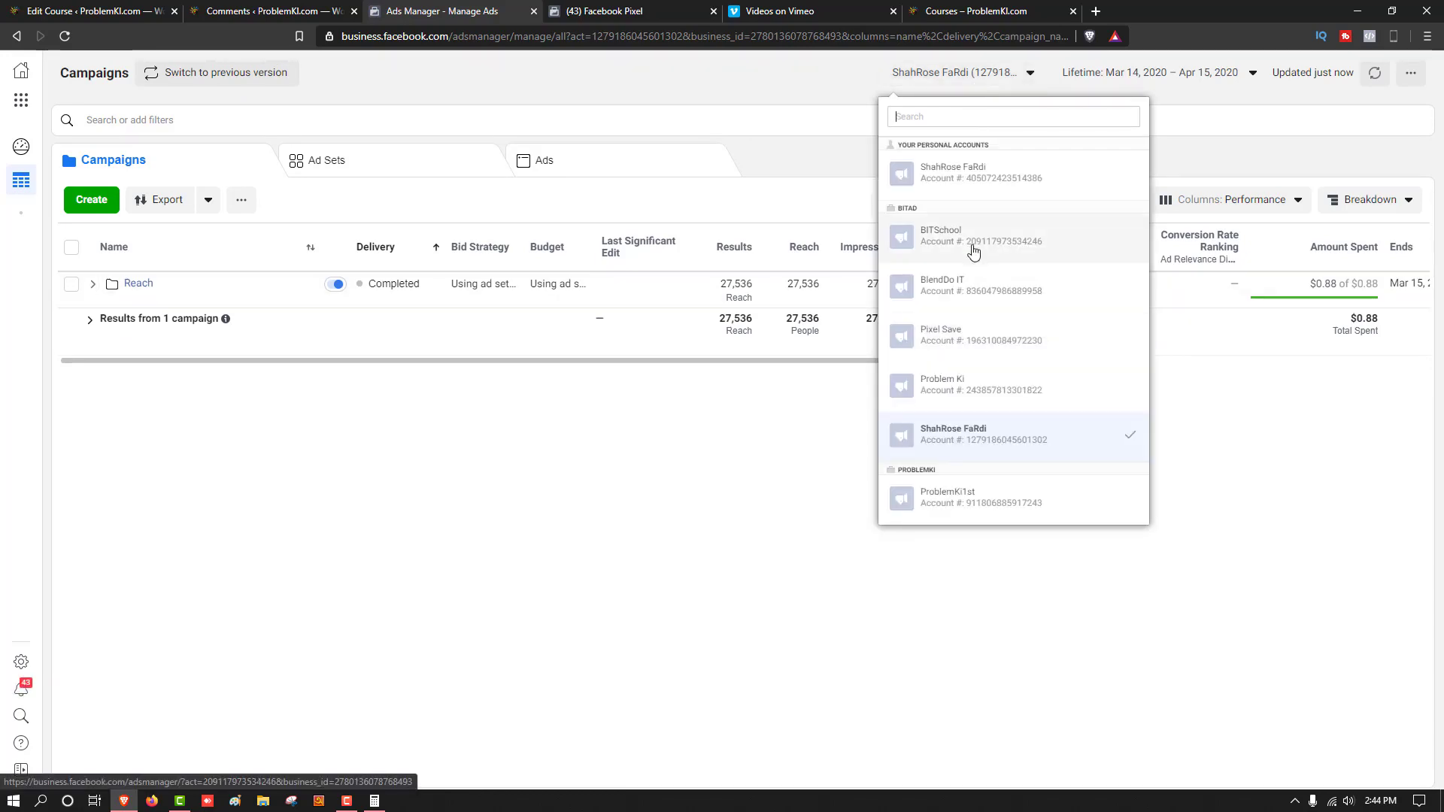
{"action": "left_click", "coordinate": [953, 385]}
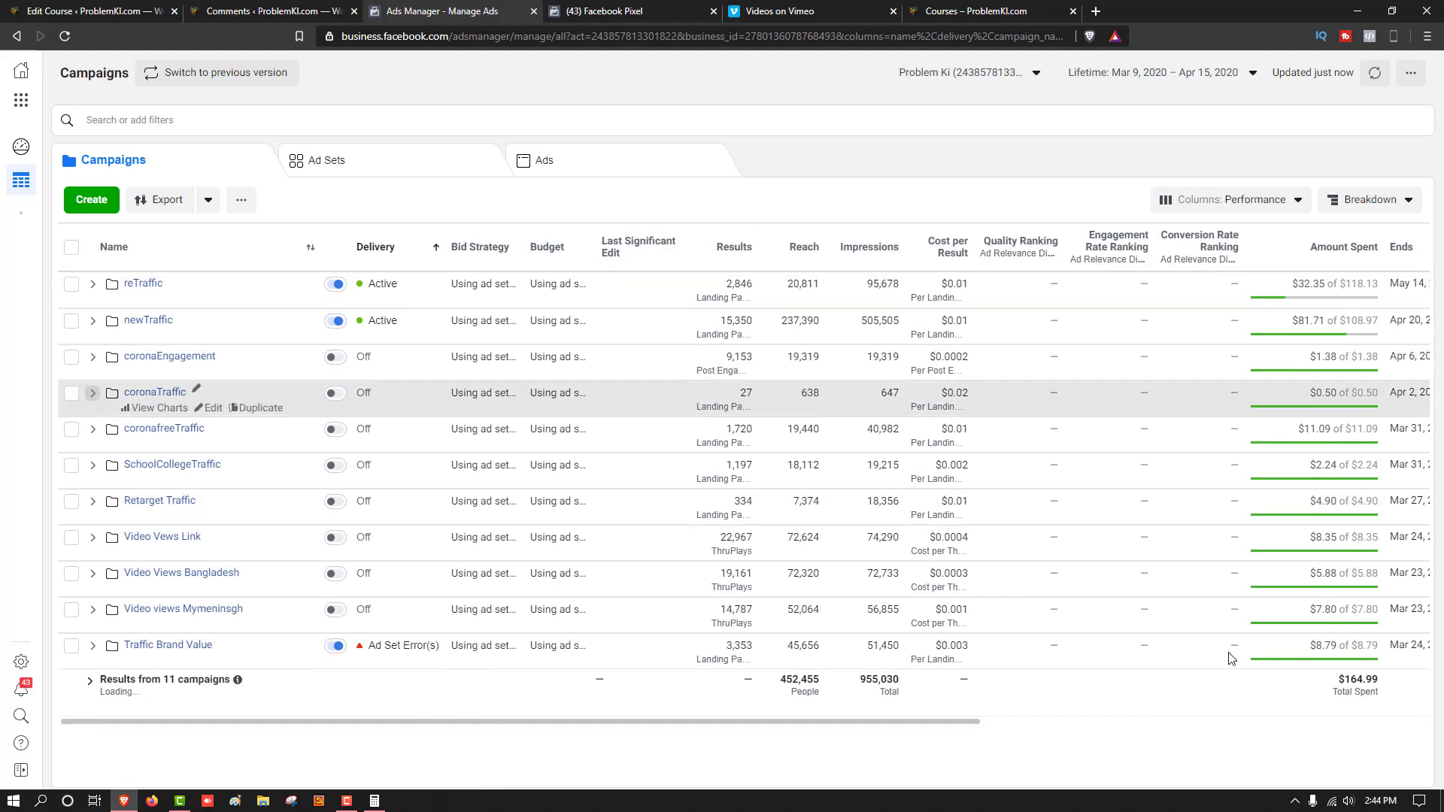
Examine the total amount spent across all of the Problem Ki campaigns
{"action": "left_click_drag", "start_coordinate": [1389, 694], "coordinate": [1290, 675]}
{"action": "left_click", "coordinate": [1293, 753]}
{"action": "left_click", "coordinate": [1312, 721]}
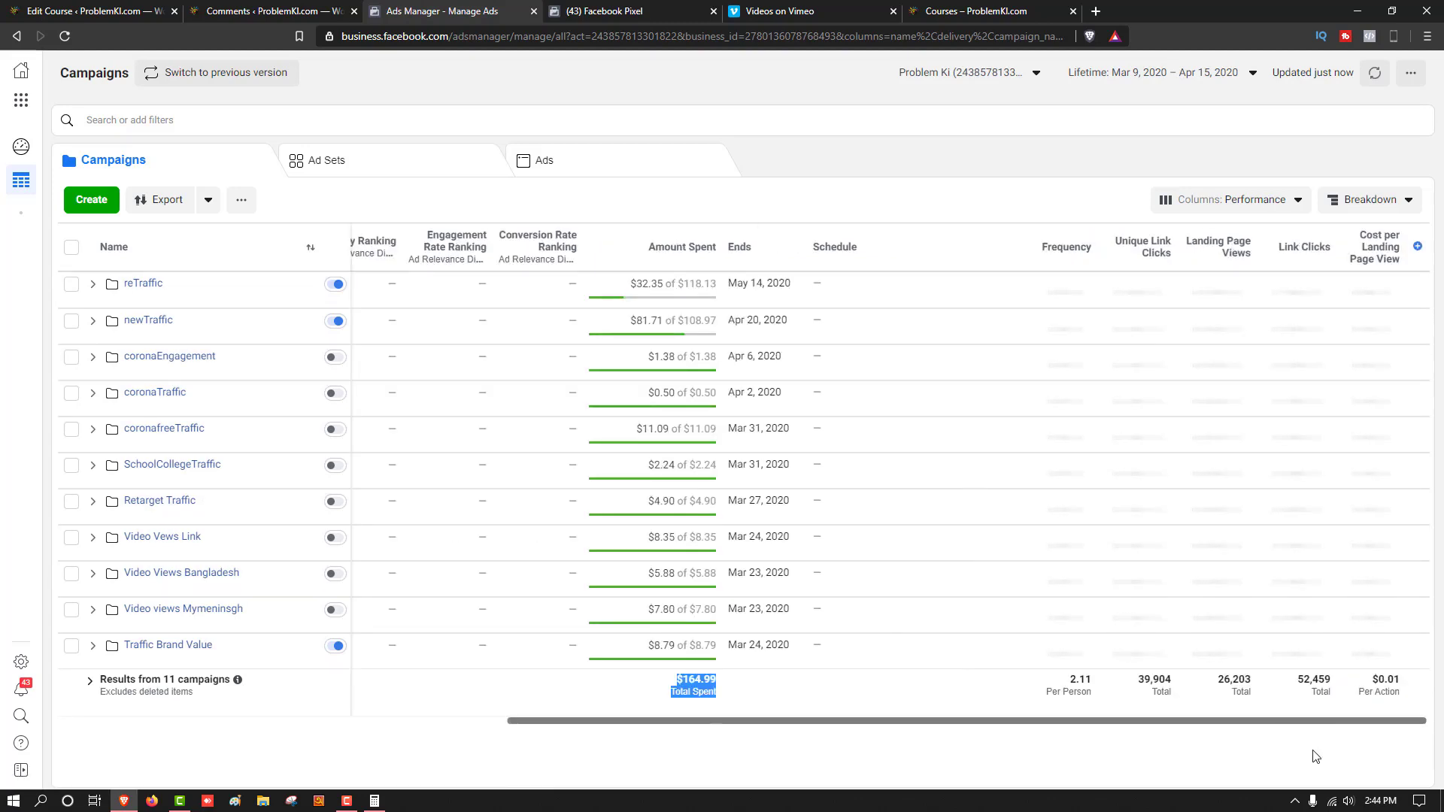
{"action": "scroll", "coordinate": [710, 711], "scroll_direction": "left", "scroll_amount": 2}
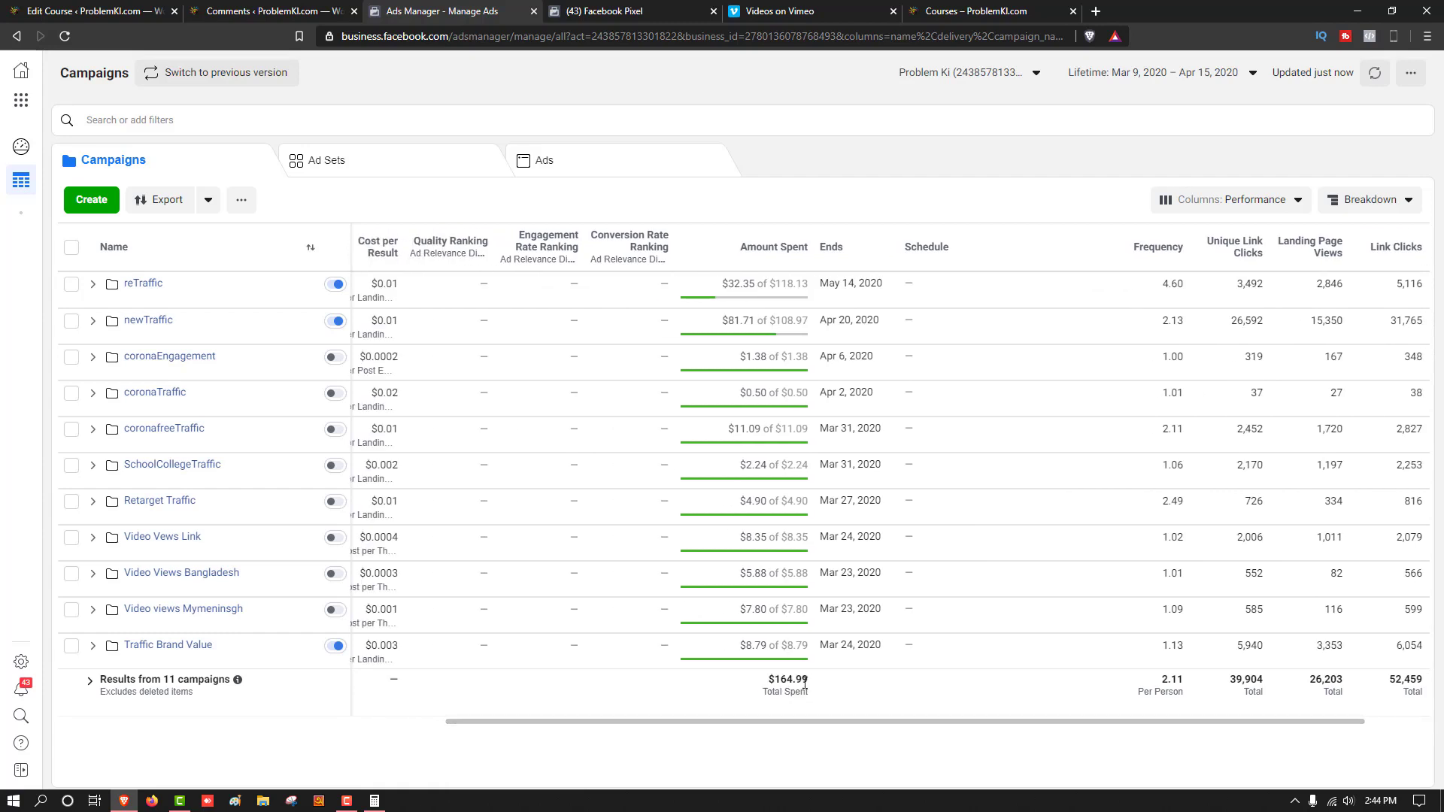
{"action": "left_click_drag", "start_coordinate": [787, 679], "coordinate": [761, 683]}
{"action": "left_click", "coordinate": [769, 754]}
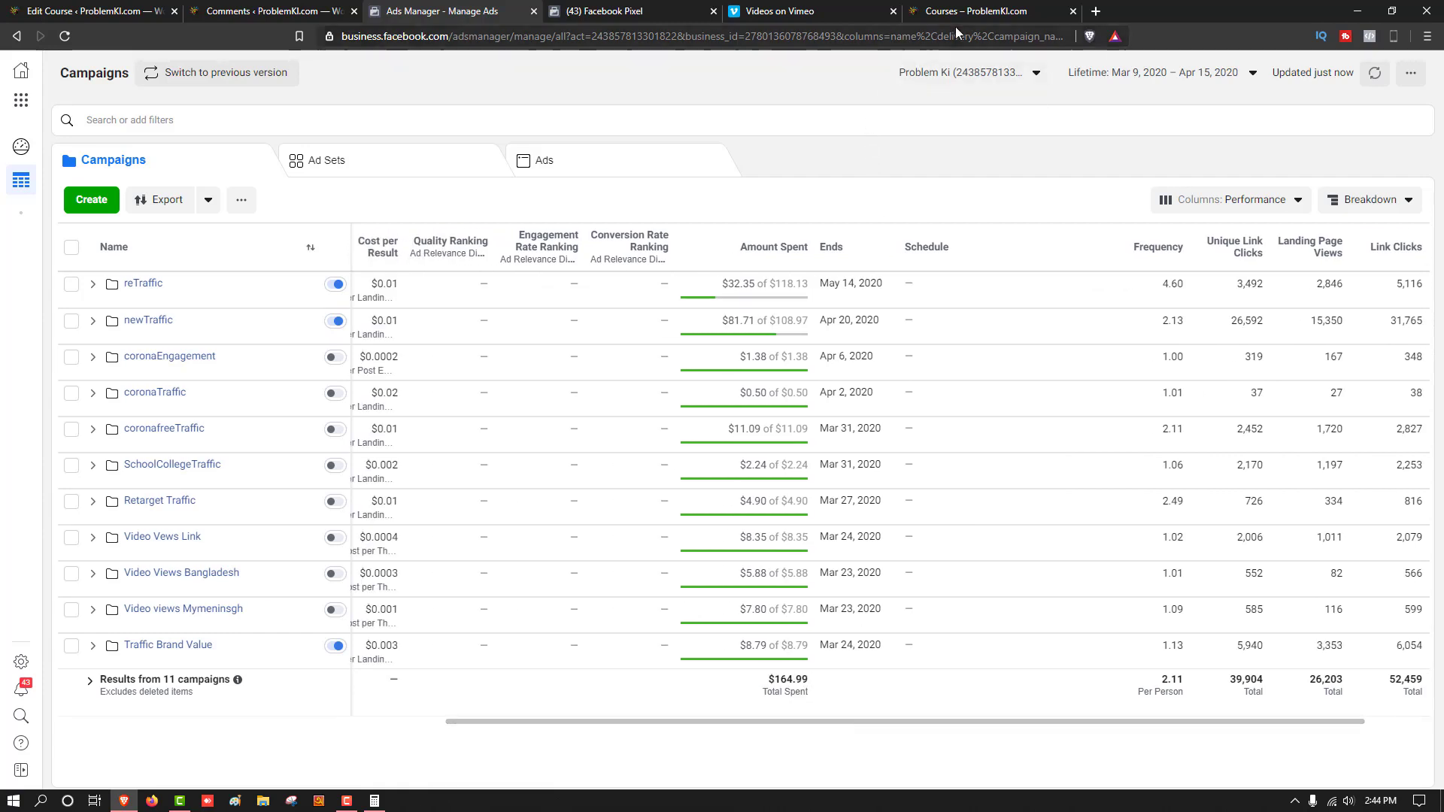
Return to the pixel overview in Events Manager and multiply 170 by 85 in Calculator
{"action": "left_click", "coordinate": [632, 10]}
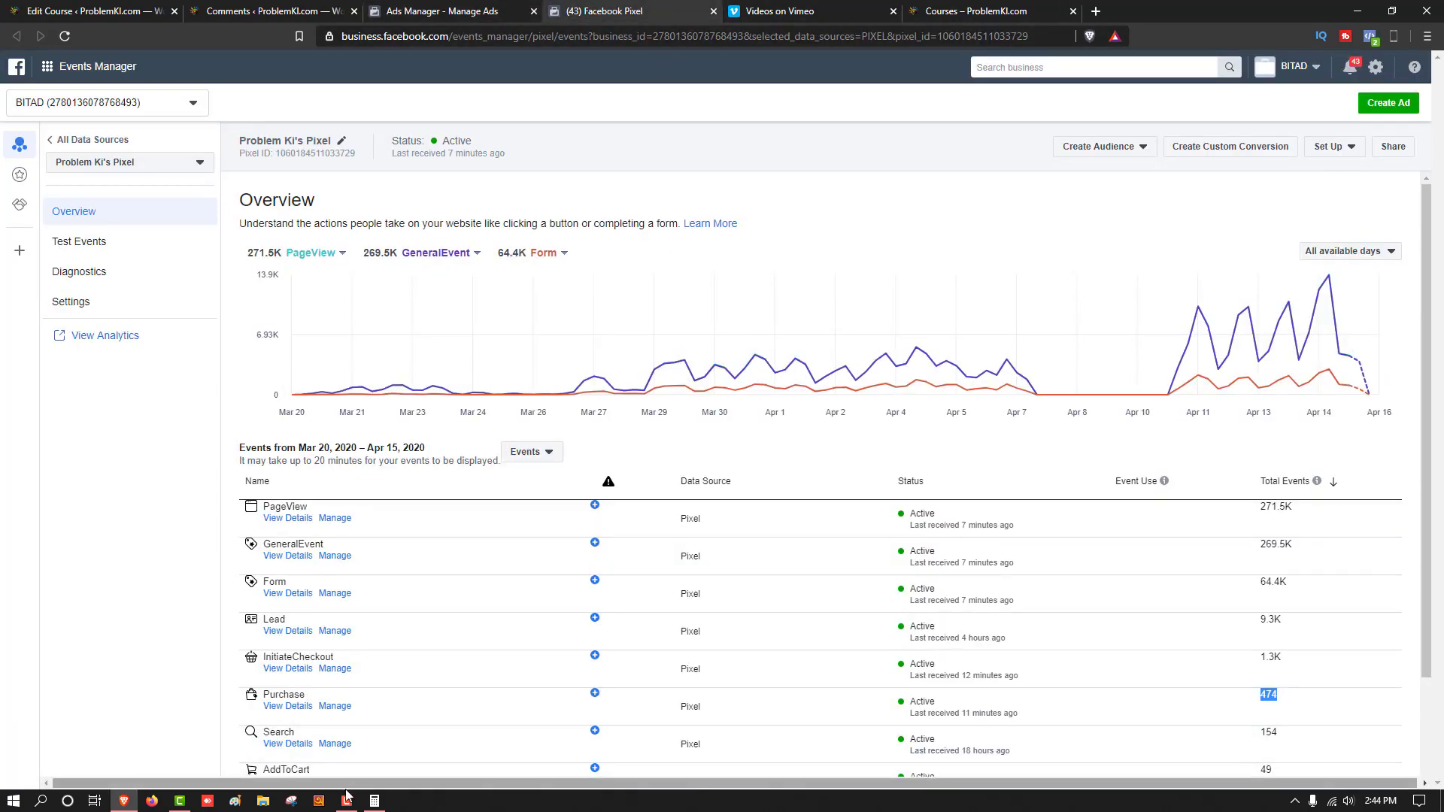
{"action": "left_click", "coordinate": [375, 802]}
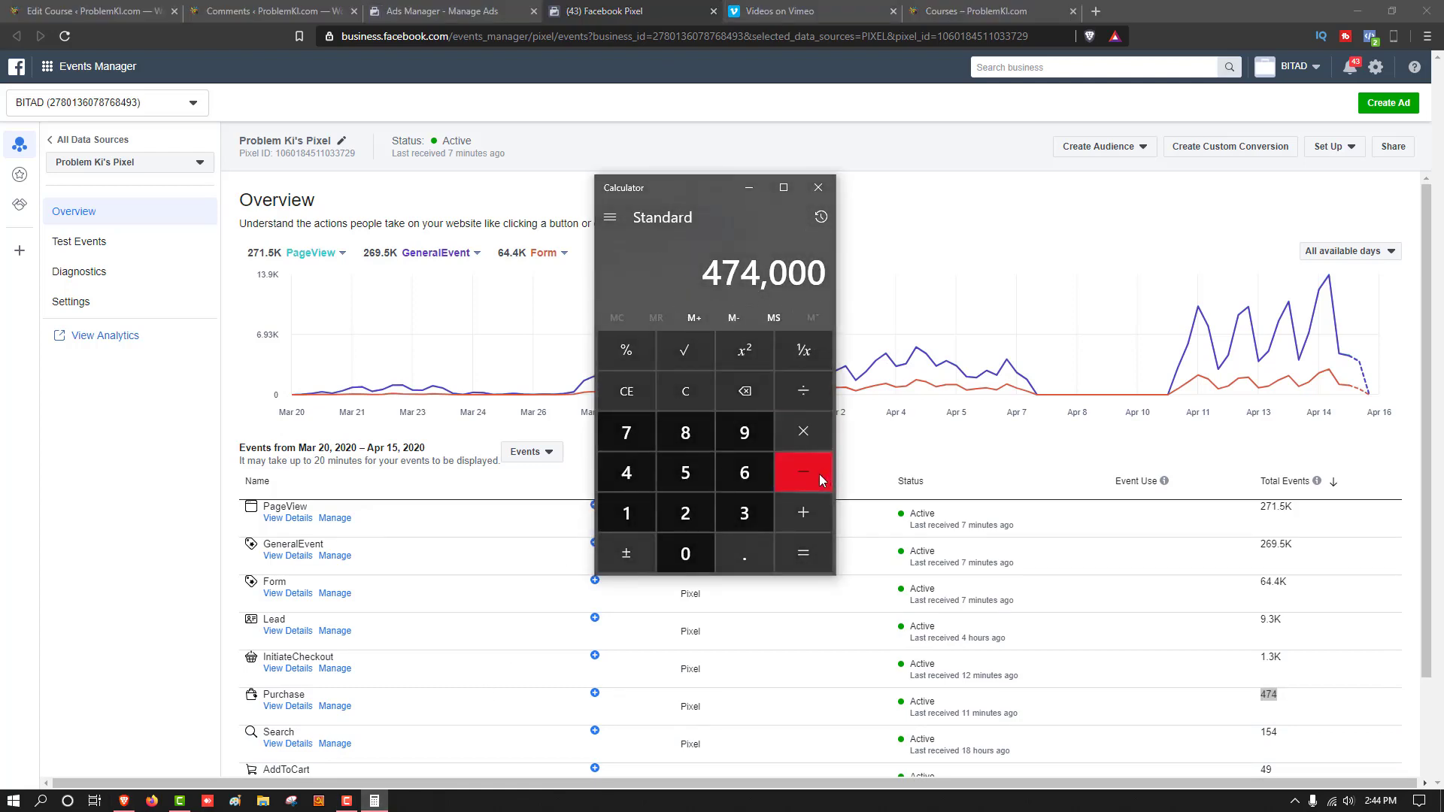
{"action": "left_click", "coordinate": [628, 394]}
{"action": "left_click", "coordinate": [643, 512]}
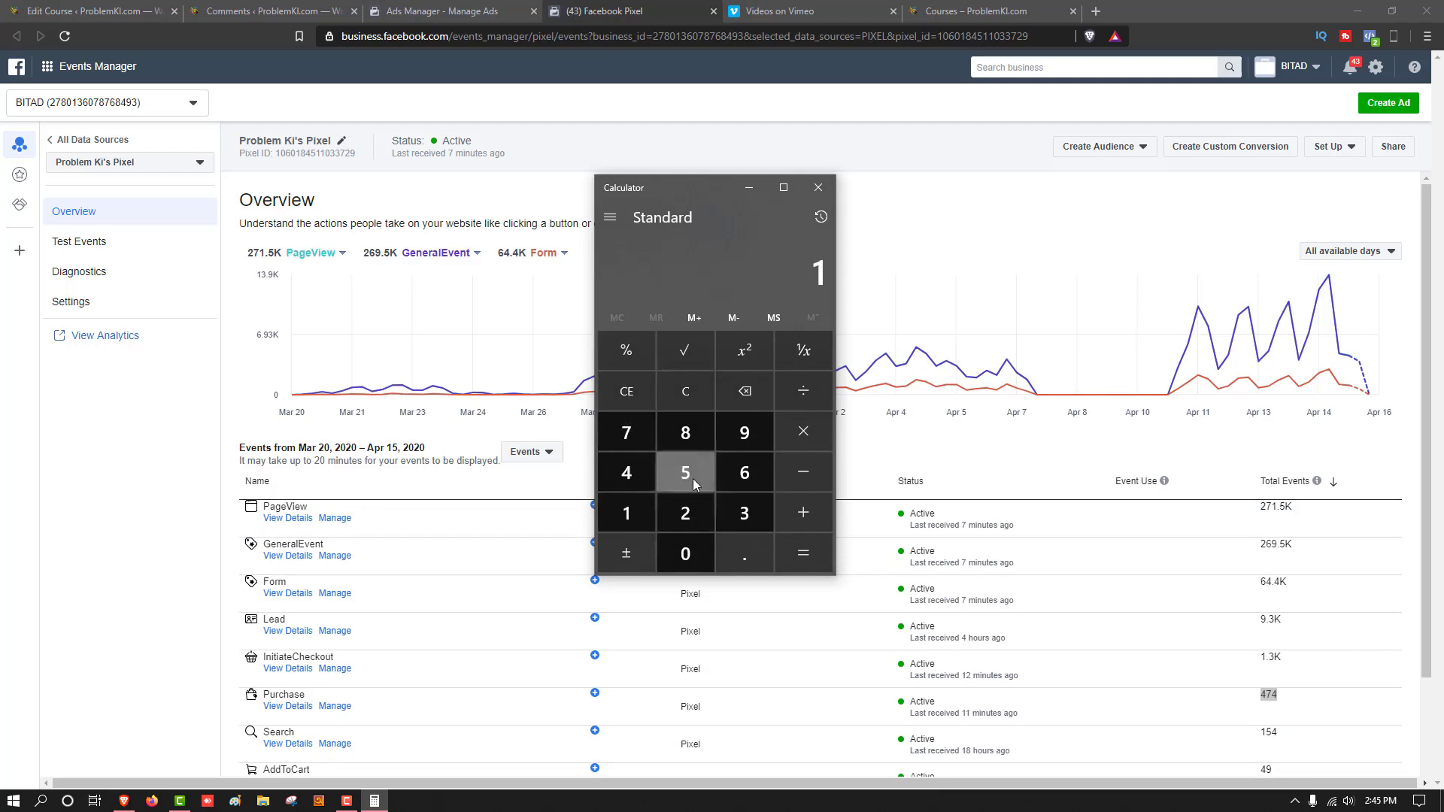
{"action": "left_click", "coordinate": [636, 433]}
{"action": "left_click", "coordinate": [685, 546]}
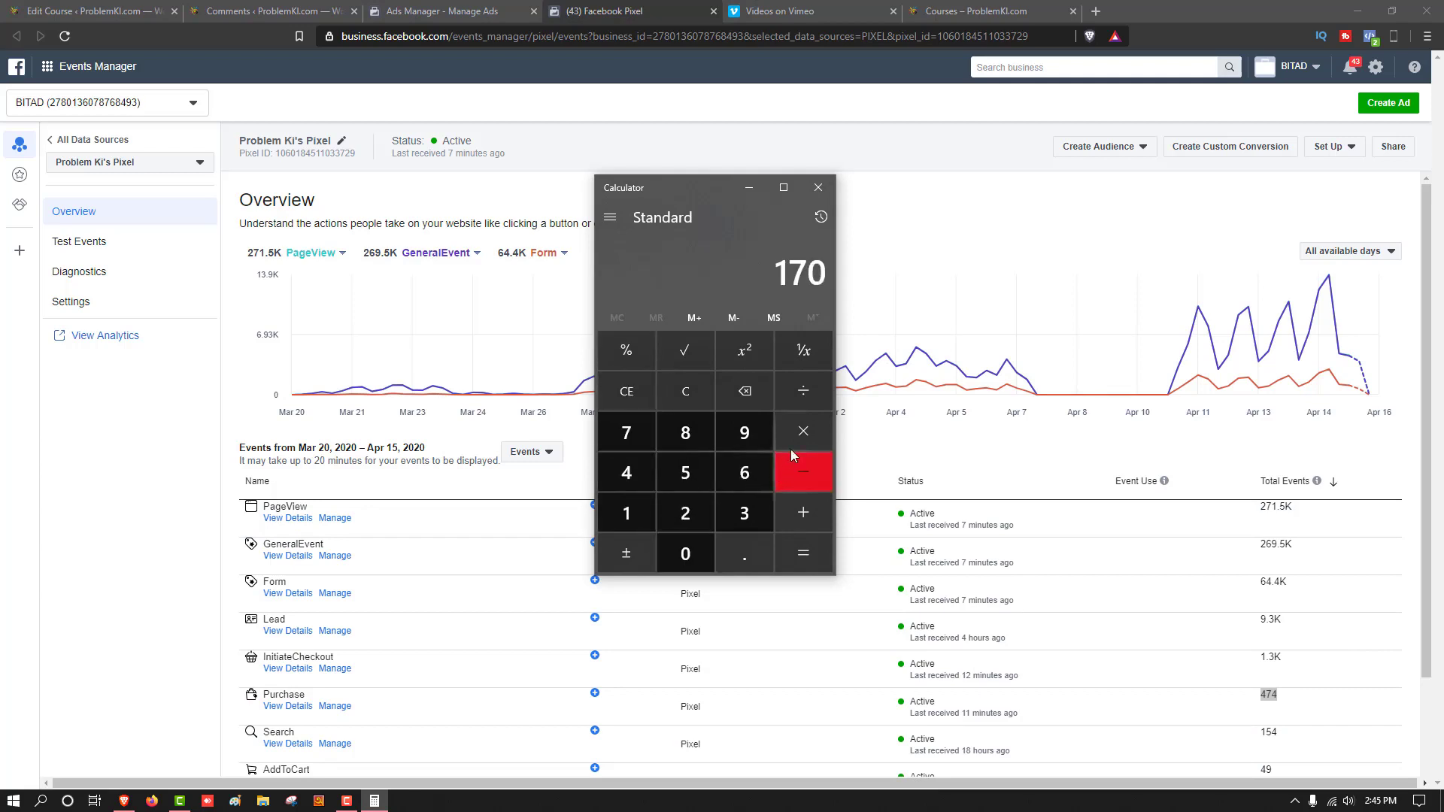
{"action": "left_click", "coordinate": [706, 429]}
{"action": "left_click", "coordinate": [701, 467]}
{"action": "left_click", "coordinate": [806, 557]}
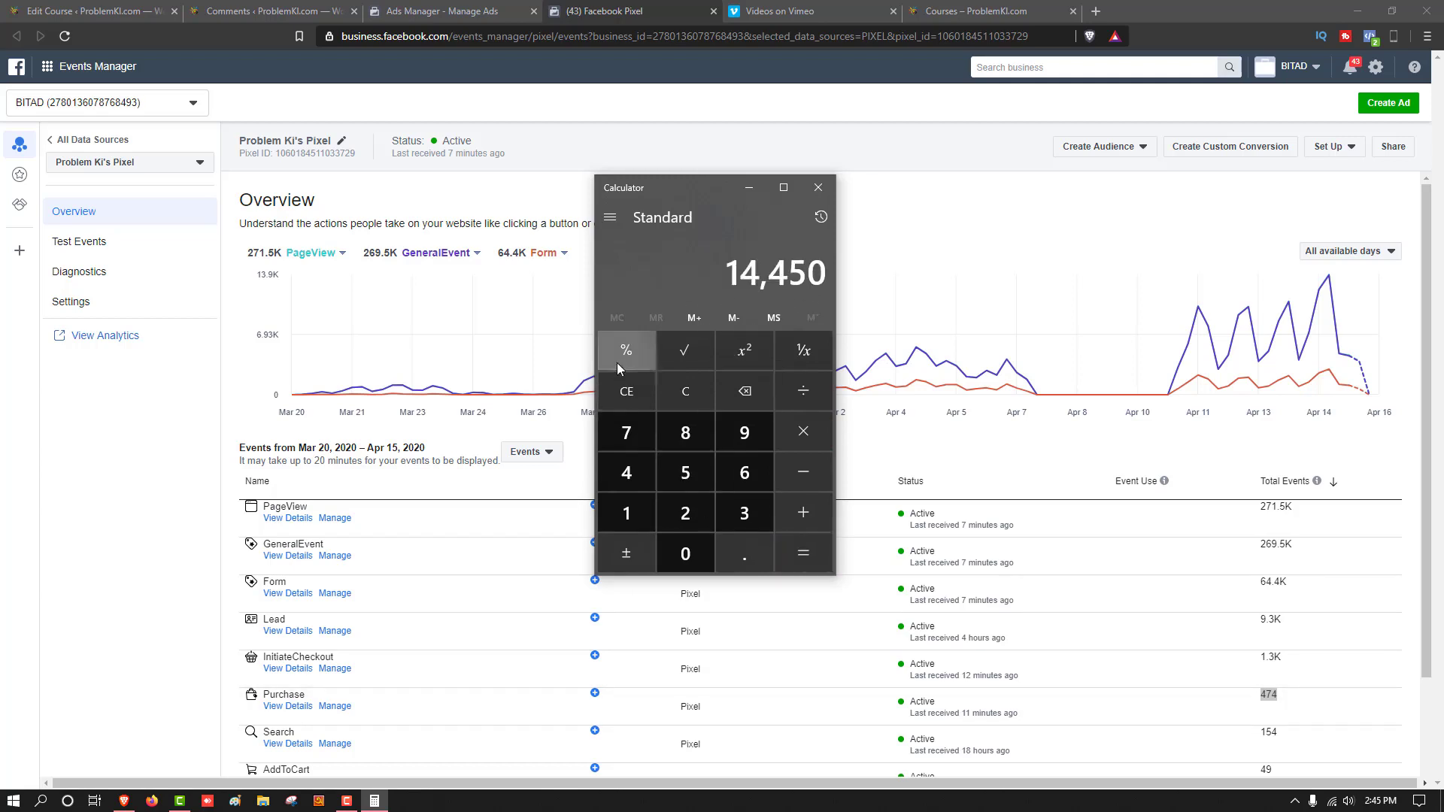
Clear the calculation and subtract 15000 from 474000
{"action": "left_click", "coordinate": [625, 390]}
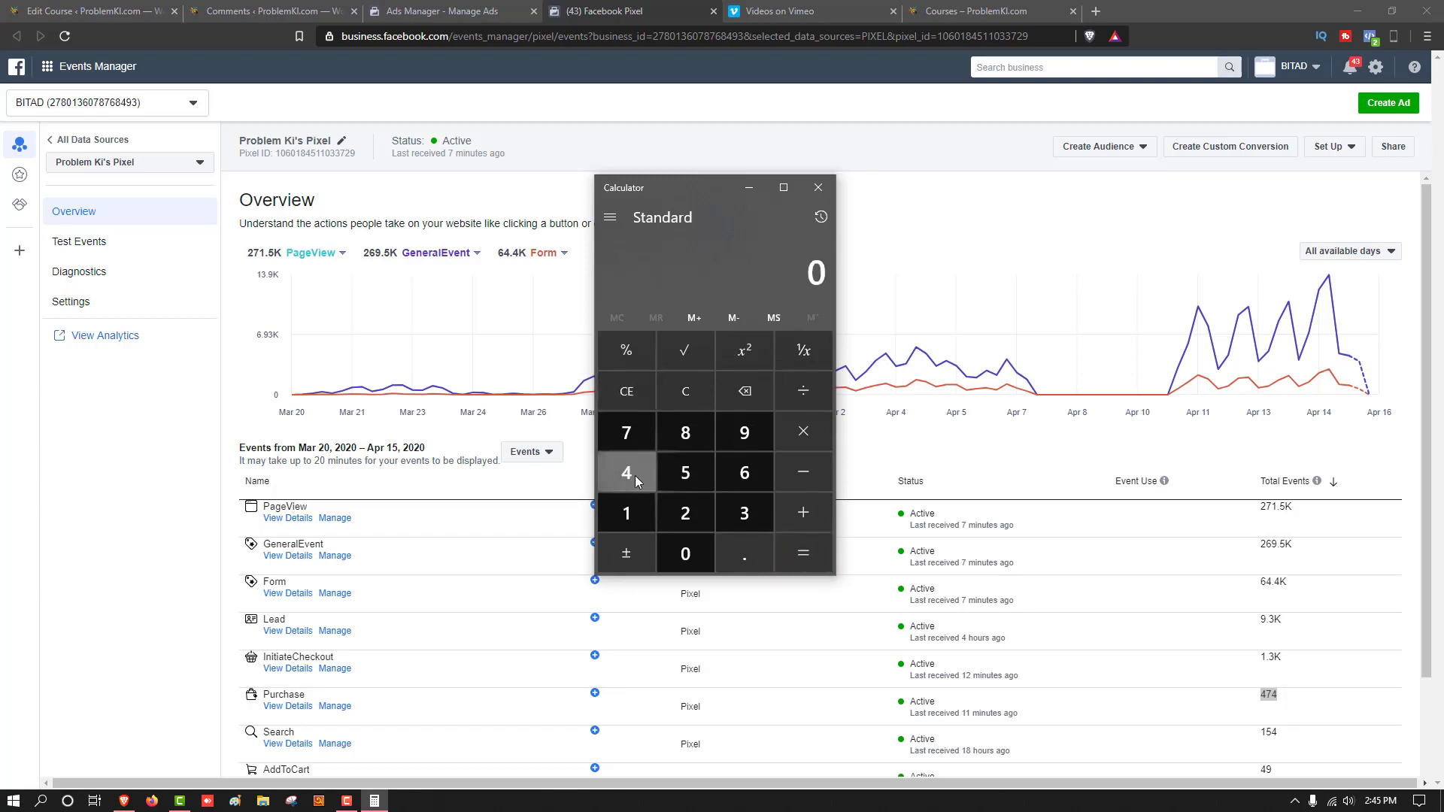
{"action": "left_click", "coordinate": [635, 471]}
{"action": "left_click", "coordinate": [632, 426]}
{"action": "left_click", "coordinate": [627, 472]}
{"action": "left_click", "coordinate": [686, 554]}
{"action": "left_click", "coordinate": [685, 555]}
{"action": "left_click", "coordinate": [685, 554]}
{"action": "left_click", "coordinate": [686, 555]}
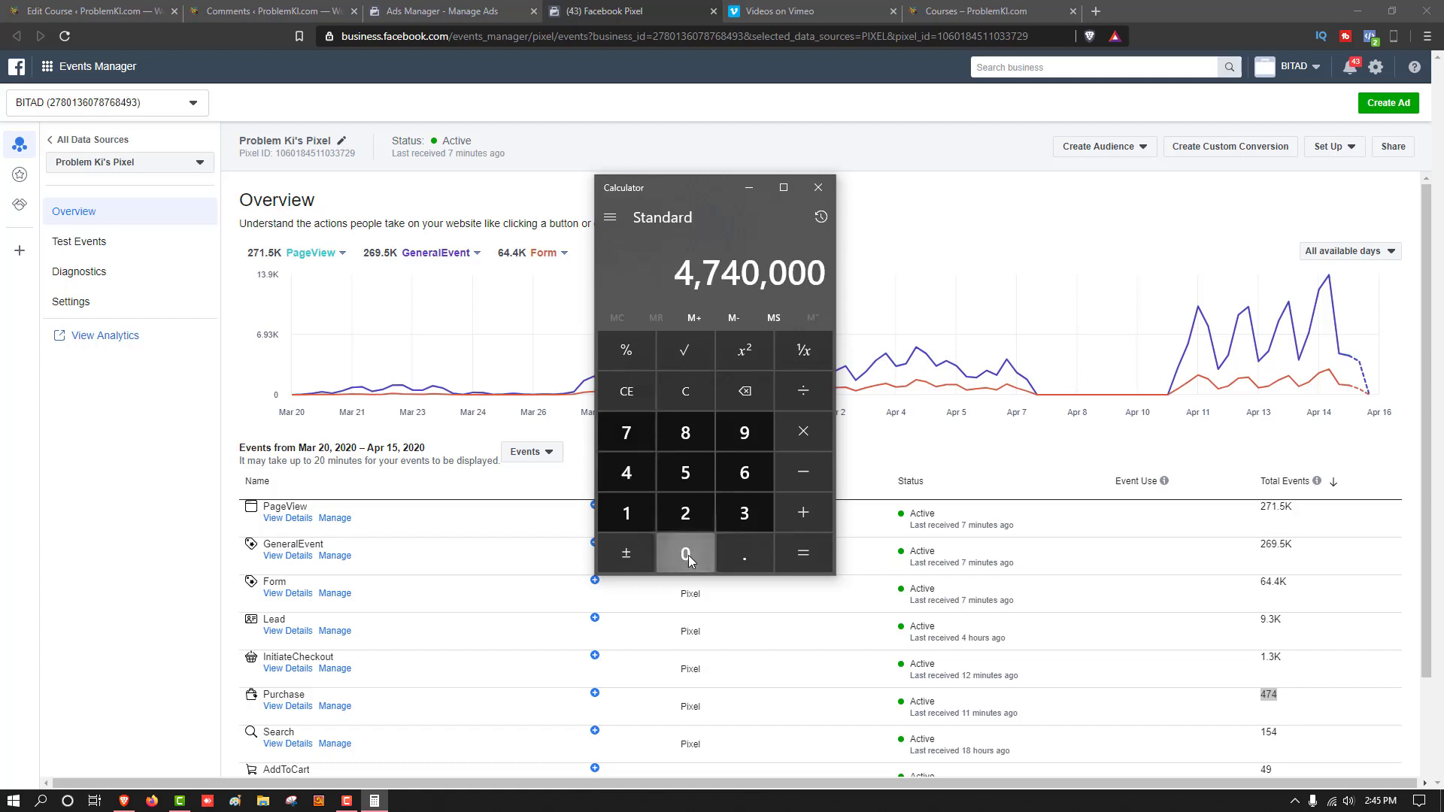
{"action": "left_click", "coordinate": [737, 395]}
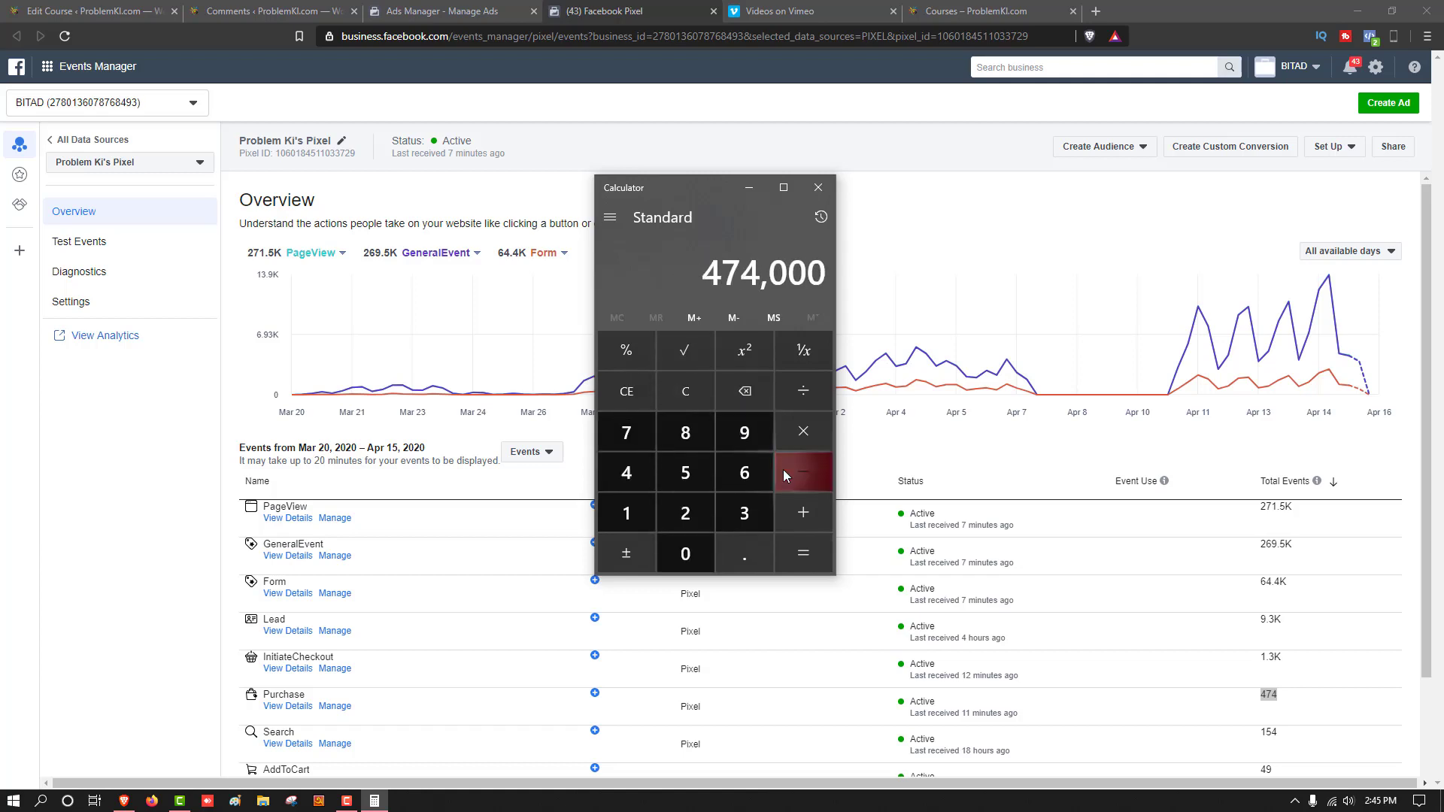
{"action": "left_click", "coordinate": [629, 511]}
{"action": "left_click", "coordinate": [685, 483]}
{"action": "left_click", "coordinate": [685, 549]}
{"action": "left_click", "coordinate": [685, 548]}
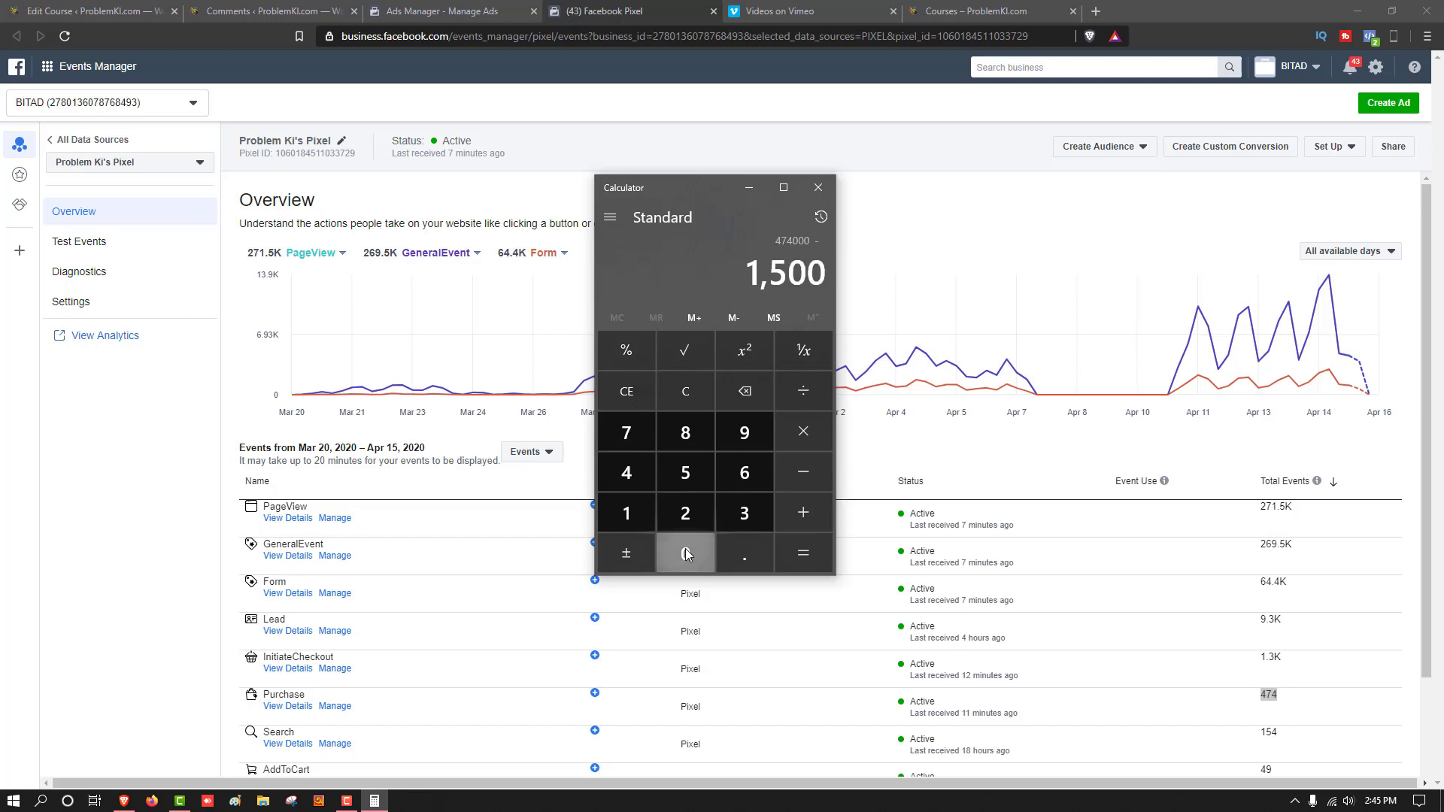
{"action": "left_click", "coordinate": [685, 553]}
{"action": "left_click", "coordinate": [801, 553]}
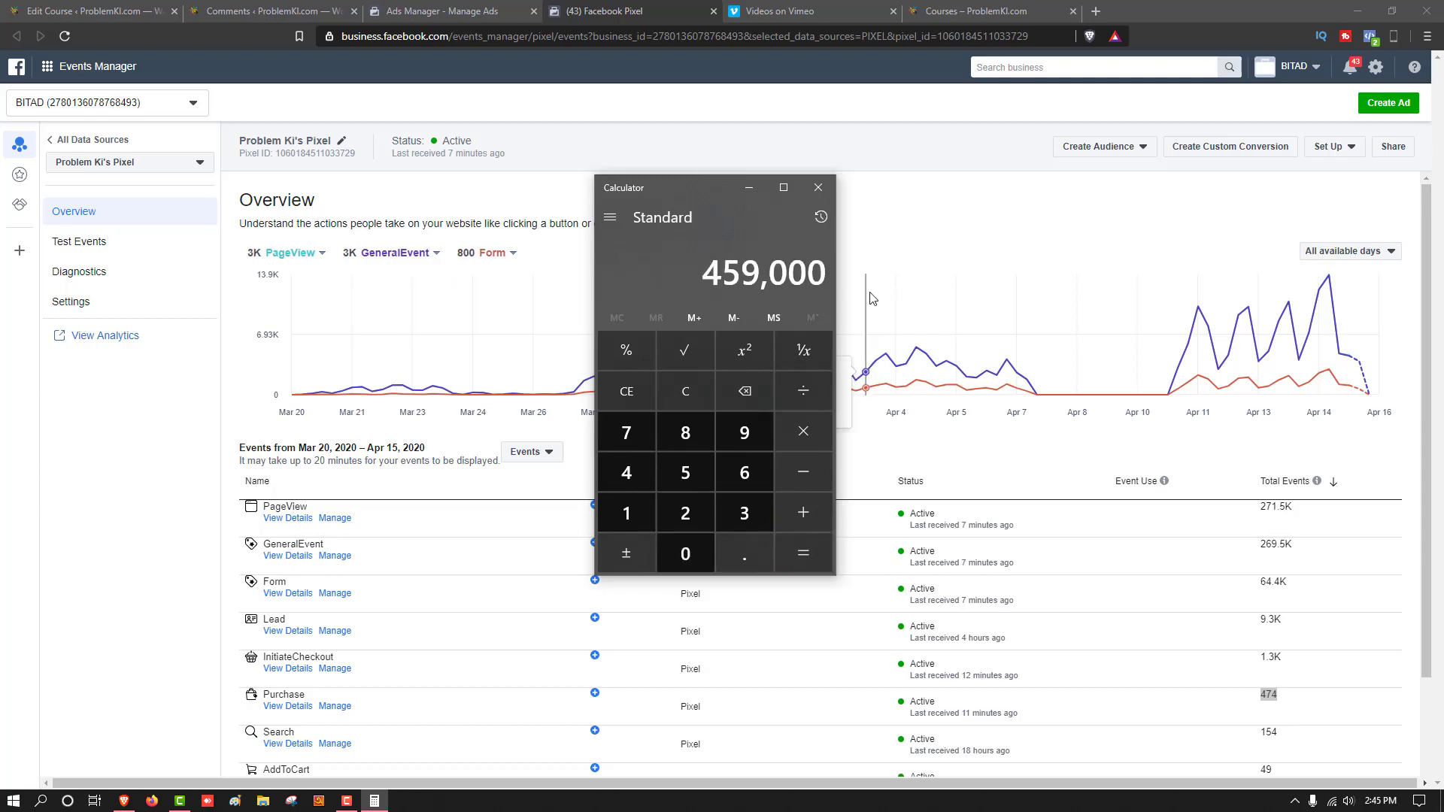
Move Calculator off the middle of the event graph and divide the remaining 459,000 by 20
{"action": "mouse_move", "coordinate": [1328, 279]}
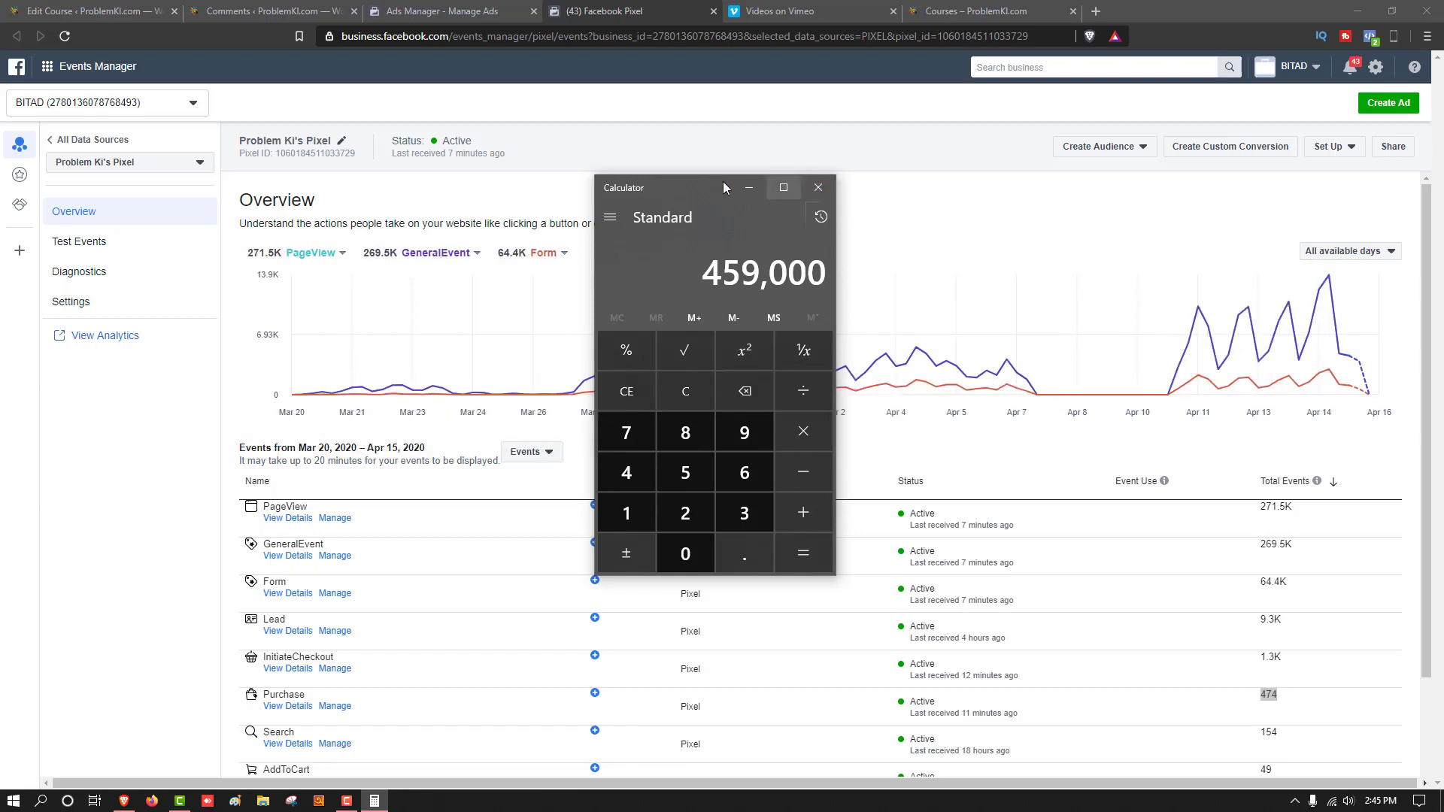
{"action": "left_click_drag", "start_coordinate": [723, 182], "coordinate": [447, 313]}
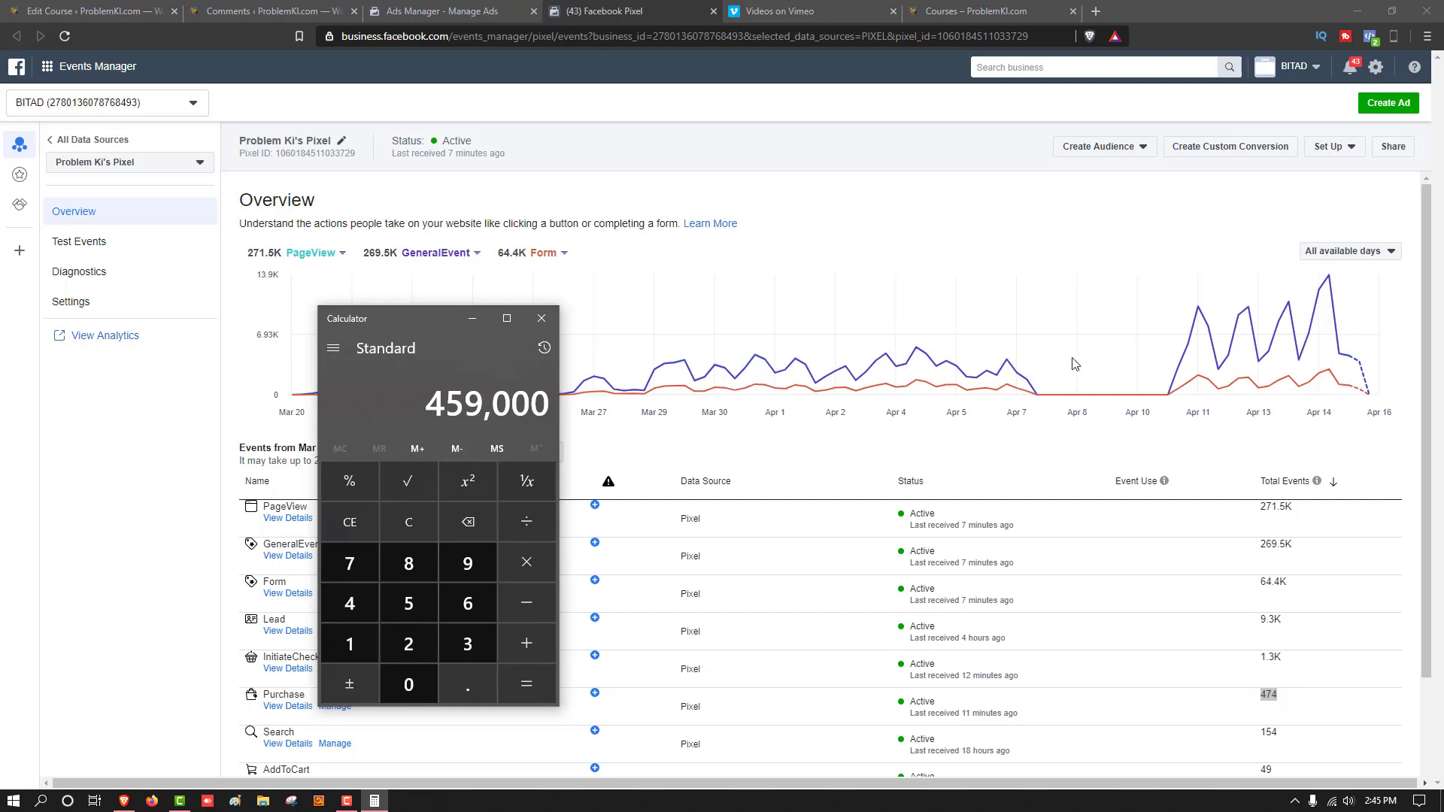
{"action": "left_click", "coordinate": [527, 514]}
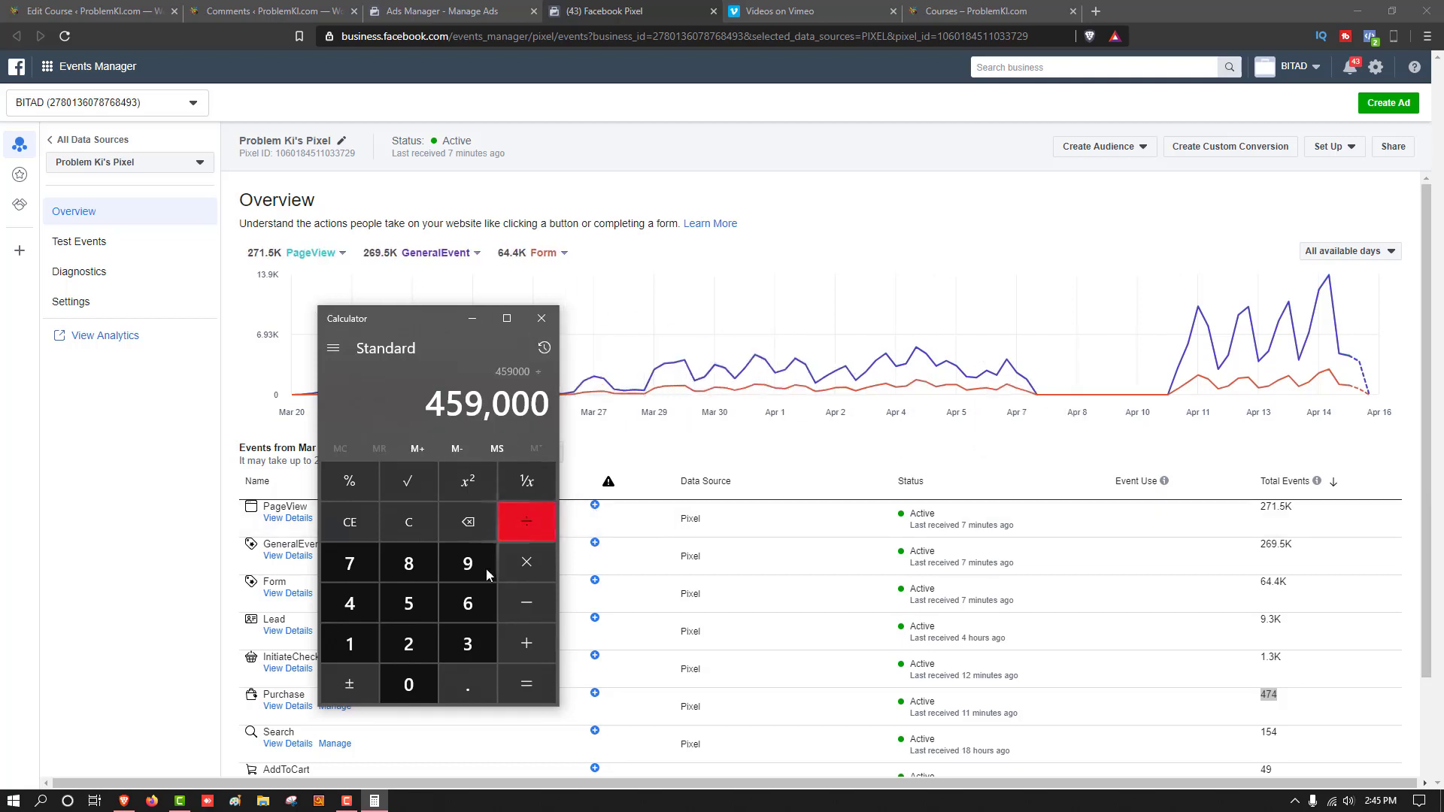
{"action": "left_click", "coordinate": [409, 644]}
{"action": "left_click", "coordinate": [409, 685]}
{"action": "left_click", "coordinate": [526, 685]}
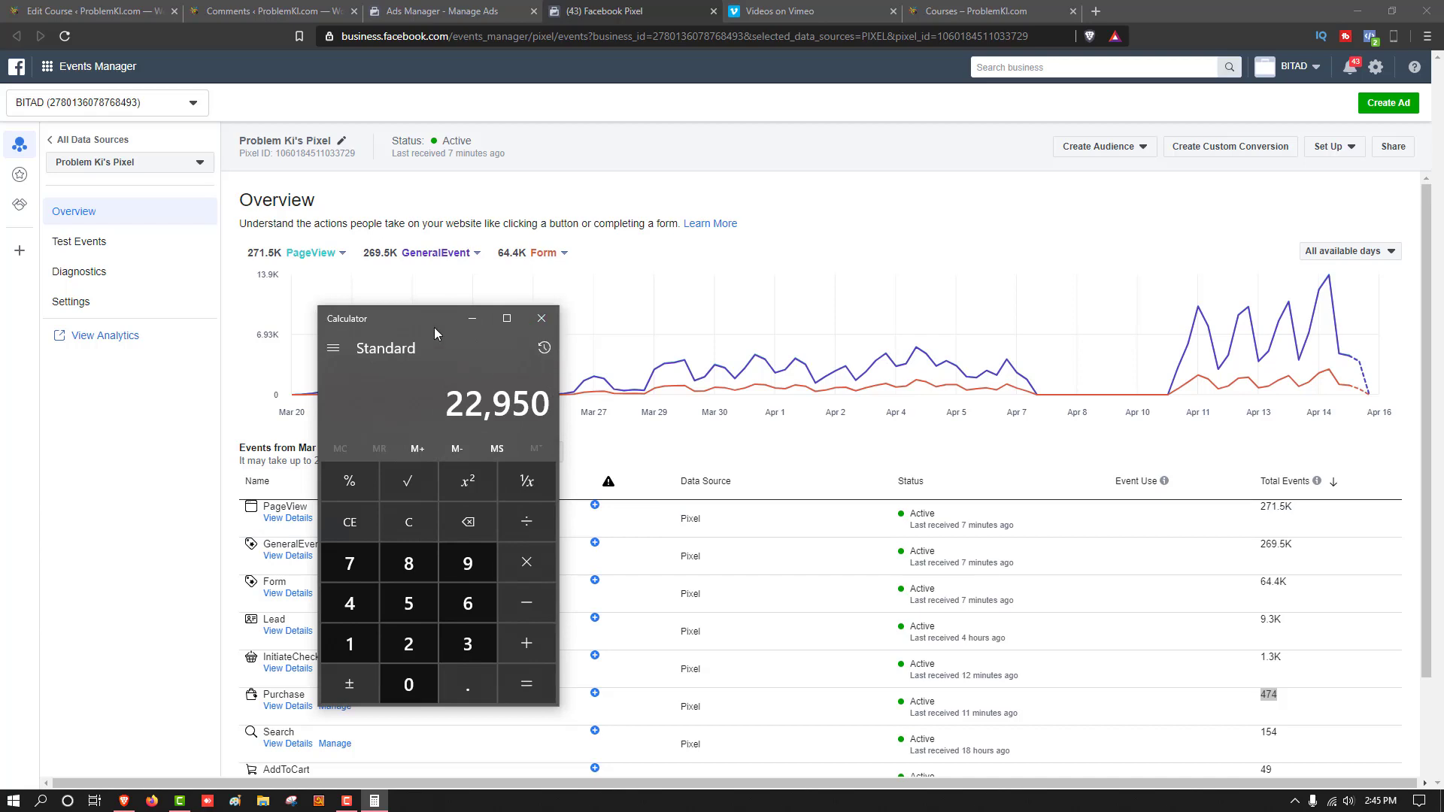
Reposition Calculator, clear the calculation and divide 170 by 20
{"action": "left_click_drag", "start_coordinate": [435, 331], "coordinate": [557, 220]}
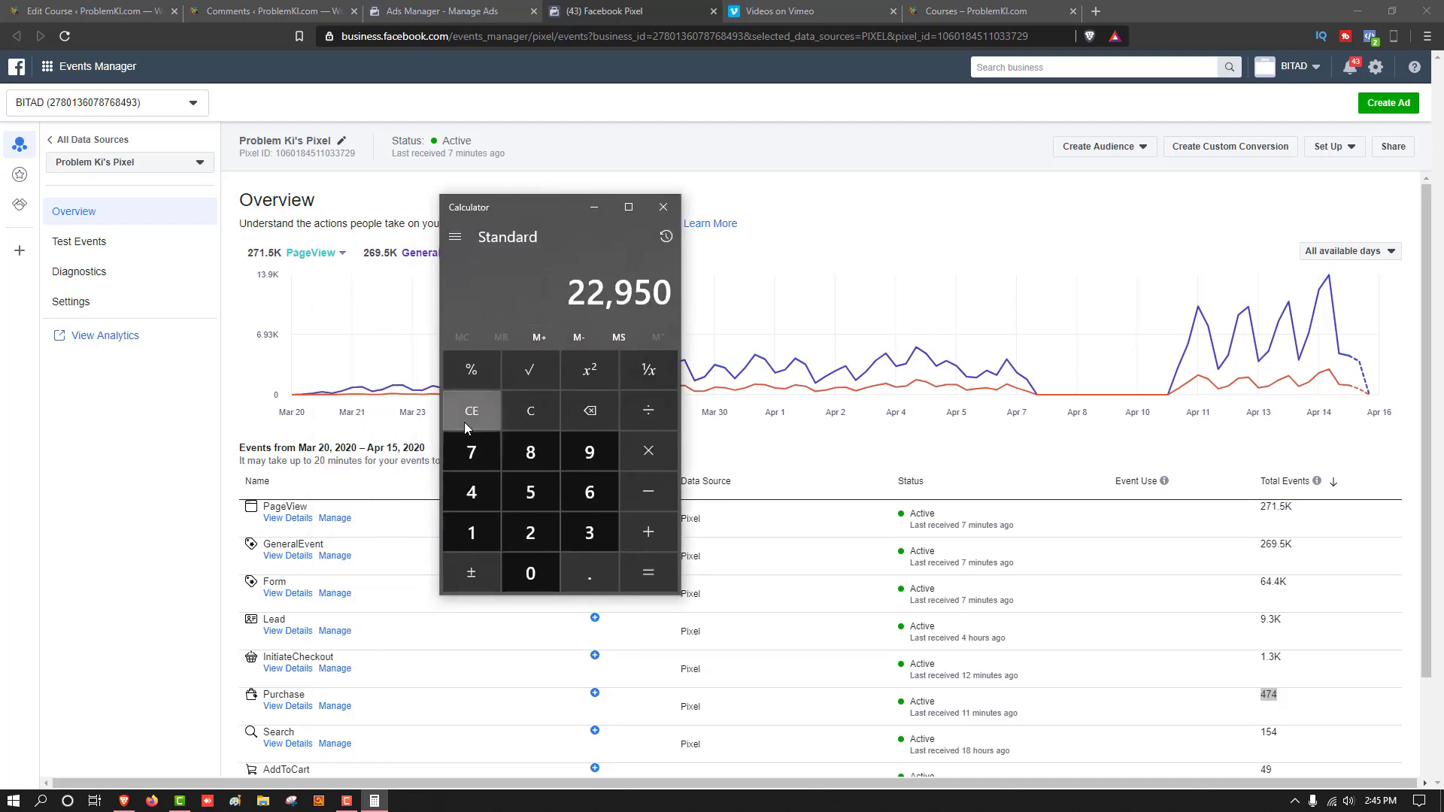
{"action": "left_click", "coordinate": [465, 422]}
{"action": "left_click", "coordinate": [486, 531]}
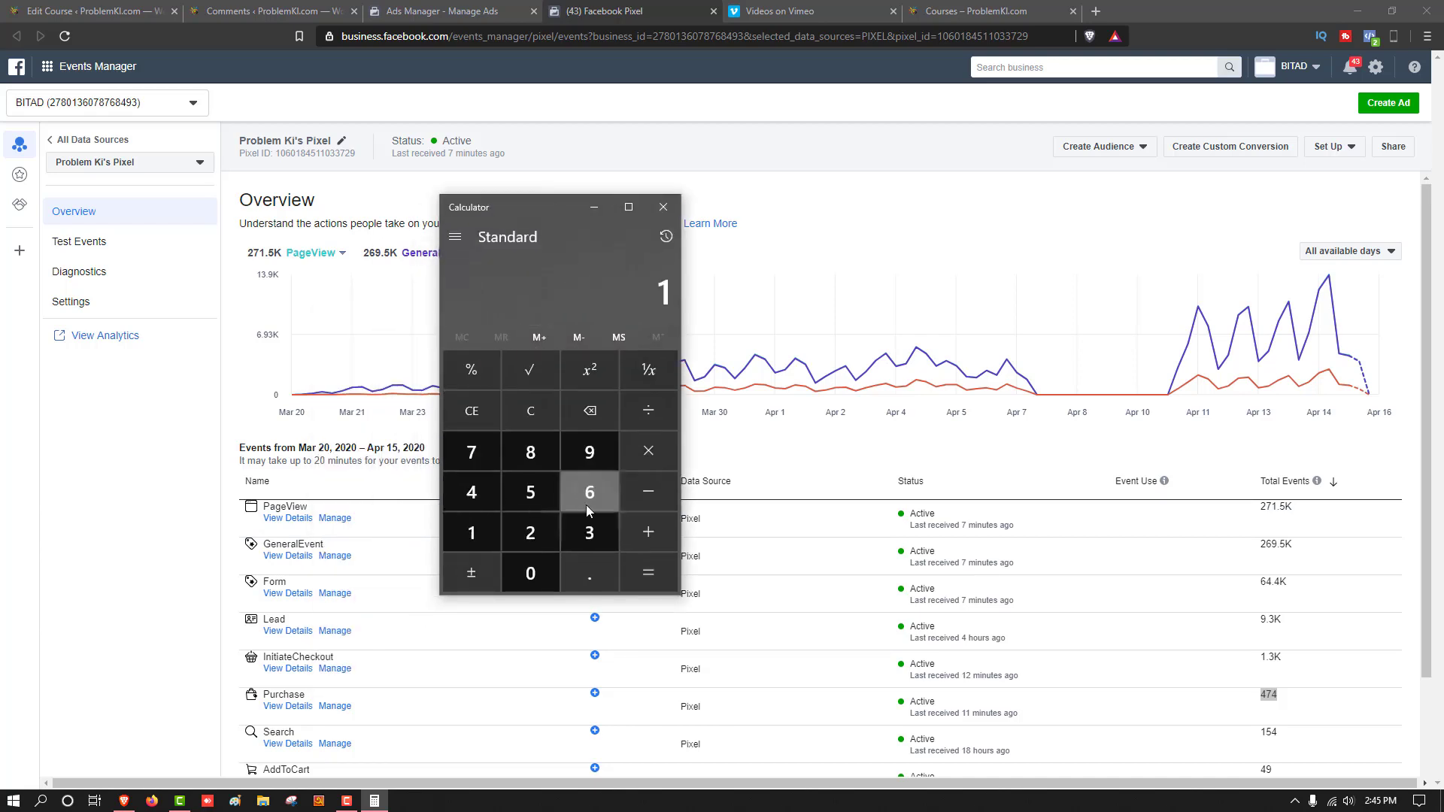
{"action": "left_click", "coordinate": [489, 456]}
{"action": "left_click", "coordinate": [538, 570]}
{"action": "left_click", "coordinate": [652, 414]}
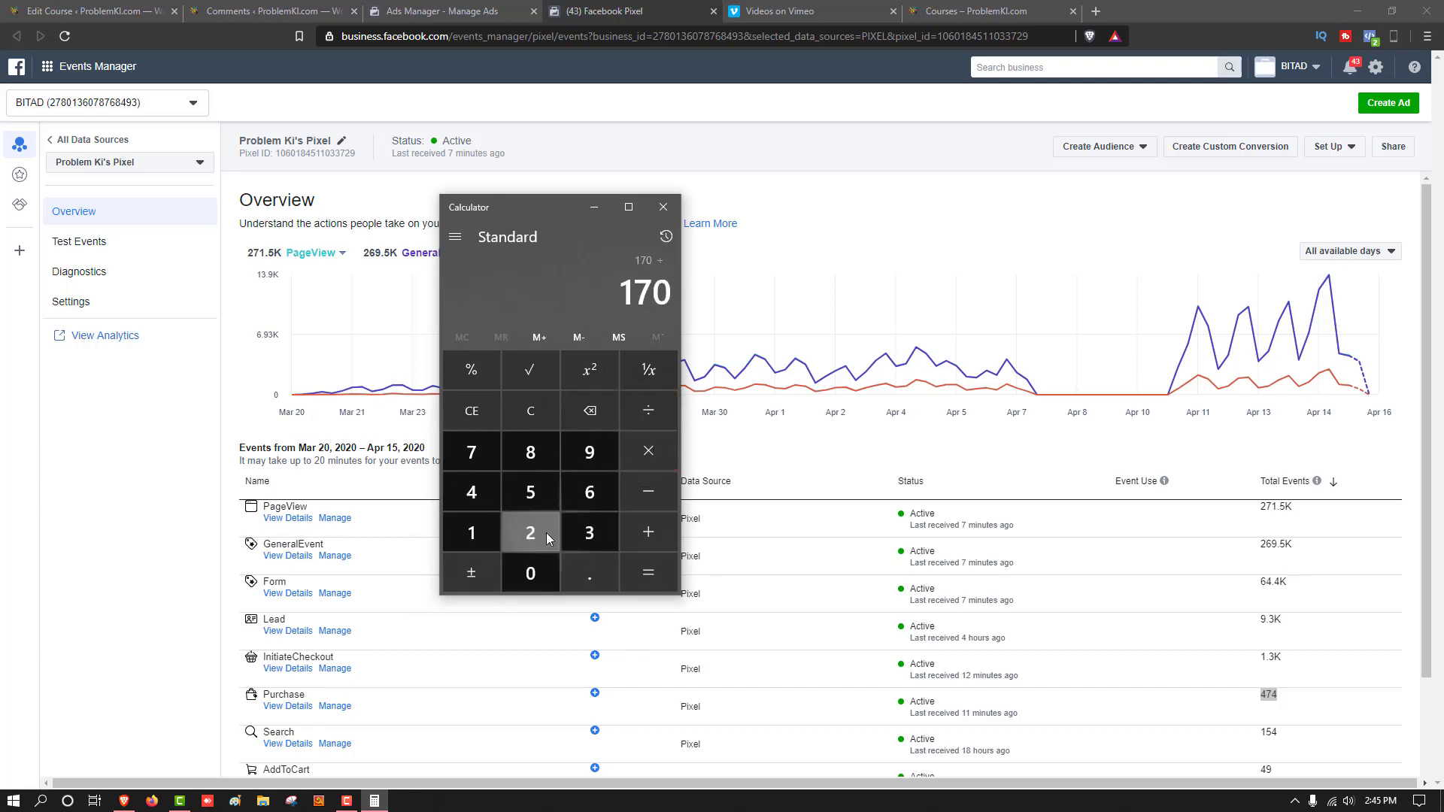
{"action": "left_click", "coordinate": [548, 539]}
{"action": "left_click", "coordinate": [541, 575]}
{"action": "left_click", "coordinate": [648, 573]}
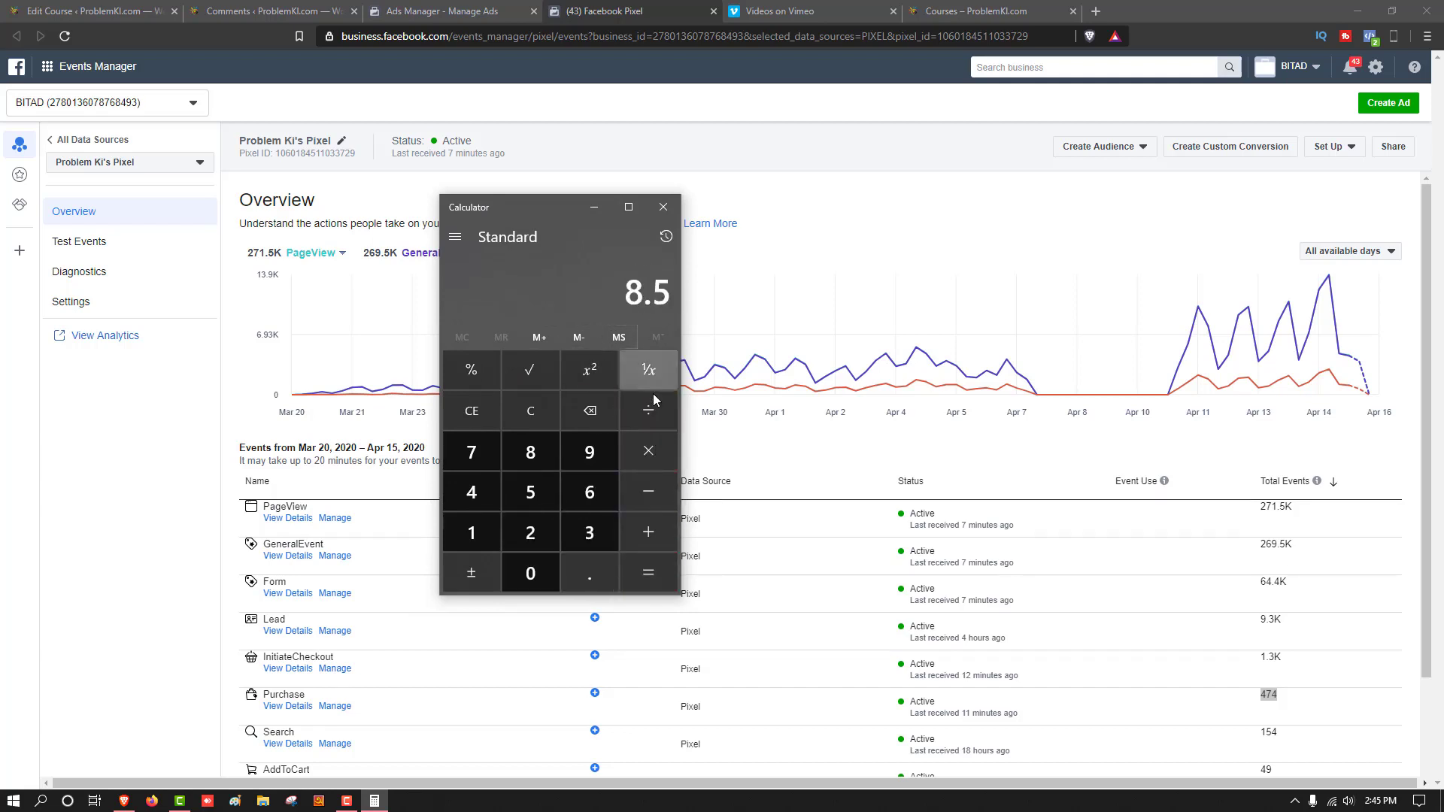
Multiply the quotient by 85, and close Calculator after clearing the result
{"action": "left_click", "coordinate": [649, 440]}
{"action": "left_click", "coordinate": [530, 452]}
{"action": "left_click", "coordinate": [531, 492]}
{"action": "left_click", "coordinate": [662, 583]}
{"action": "left_click", "coordinate": [467, 419]}
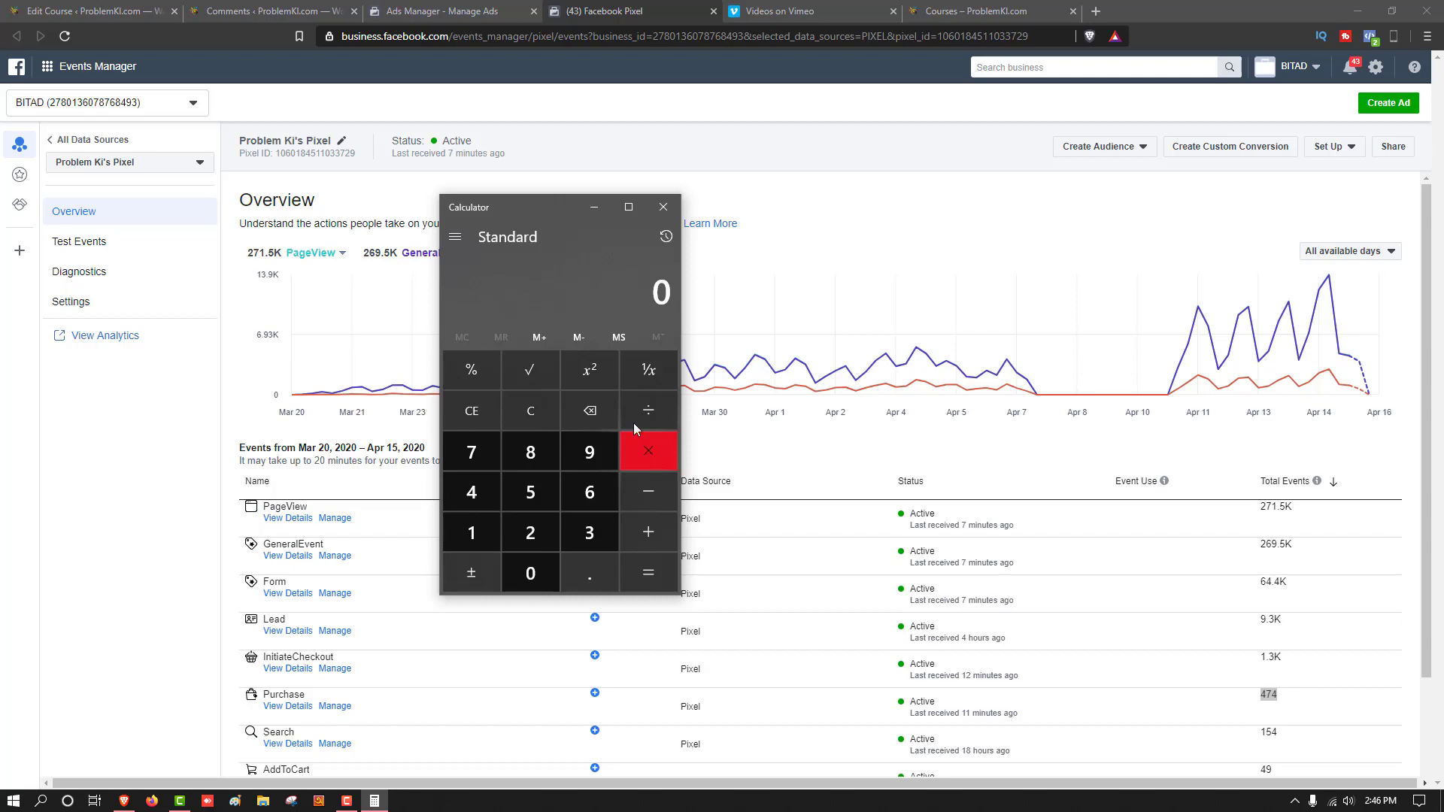
{"action": "left_click", "coordinate": [664, 211]}
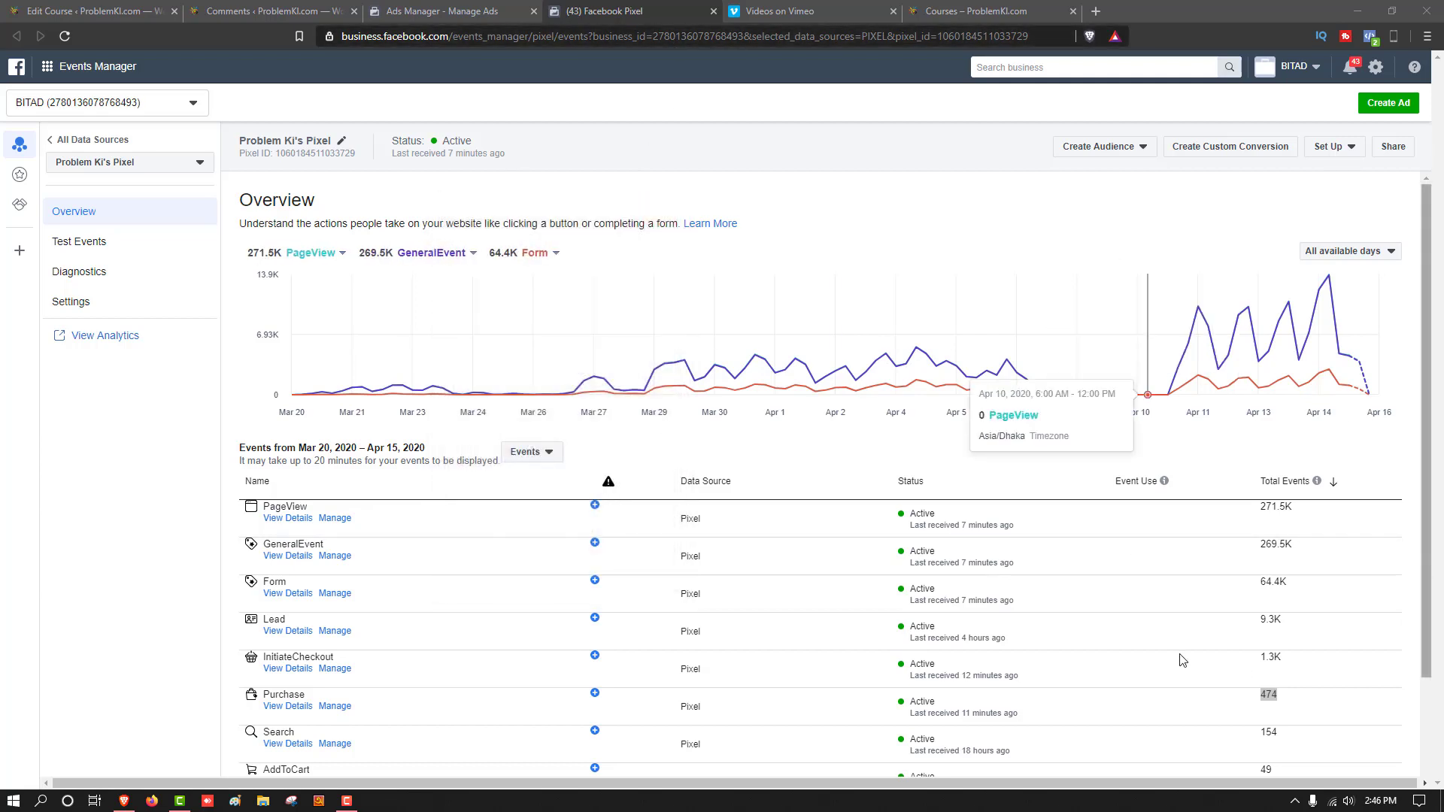
Review how the Purchase event is set up and leave its Manage Setup view
{"action": "scroll", "coordinate": [1174, 640], "scroll_direction": "down", "scroll_amount": 2}
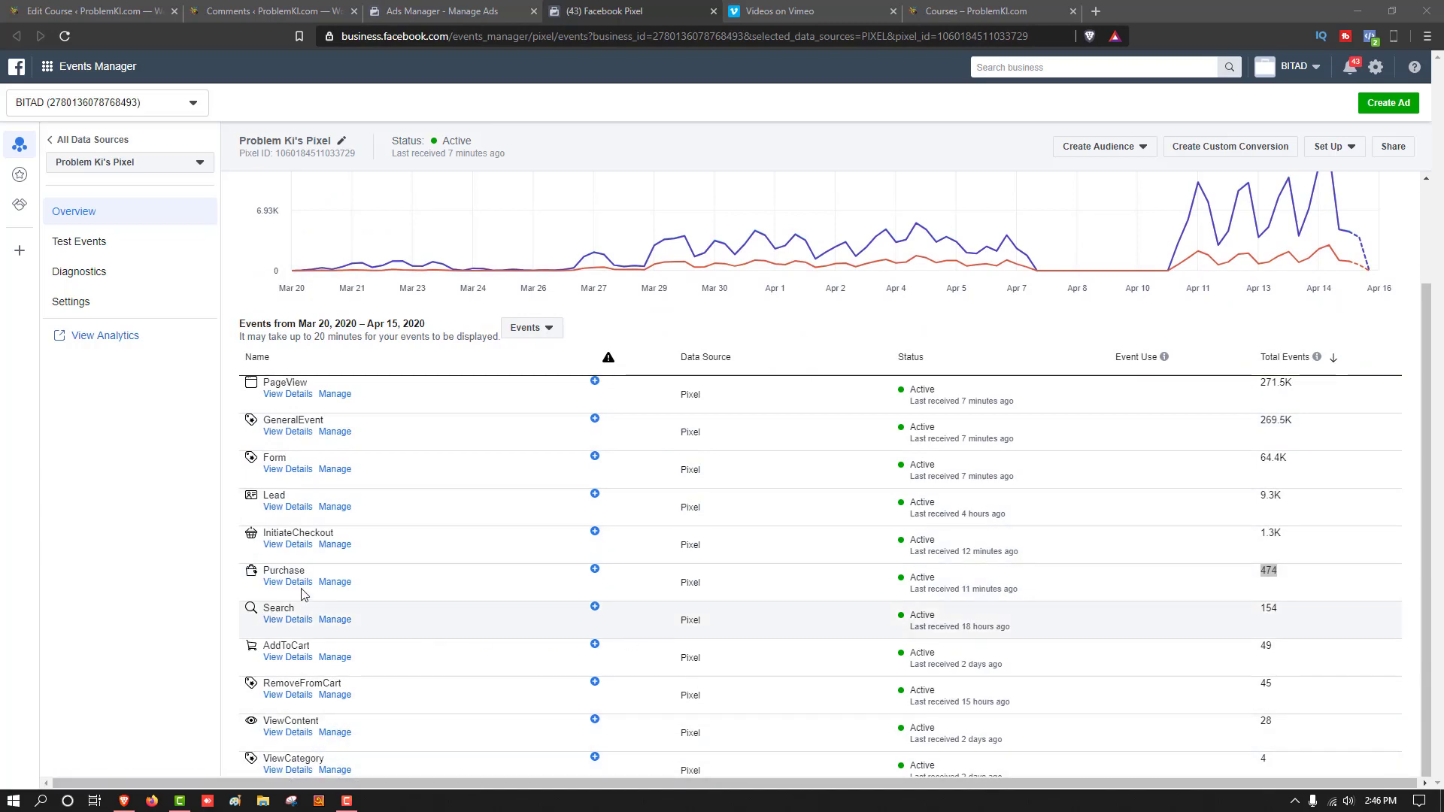
{"action": "left_click", "coordinate": [335, 583]}
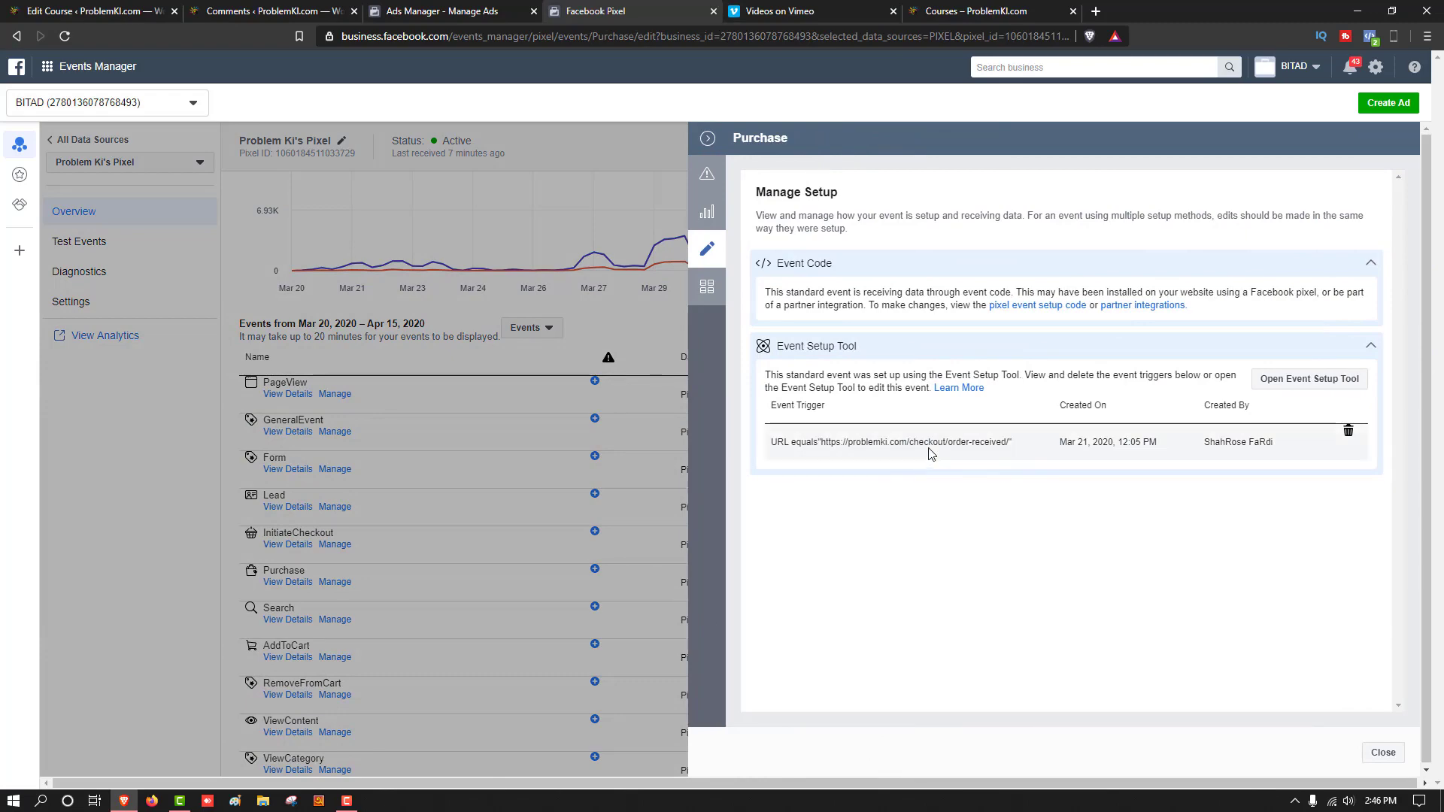
{"action": "left_click", "coordinate": [516, 477]}
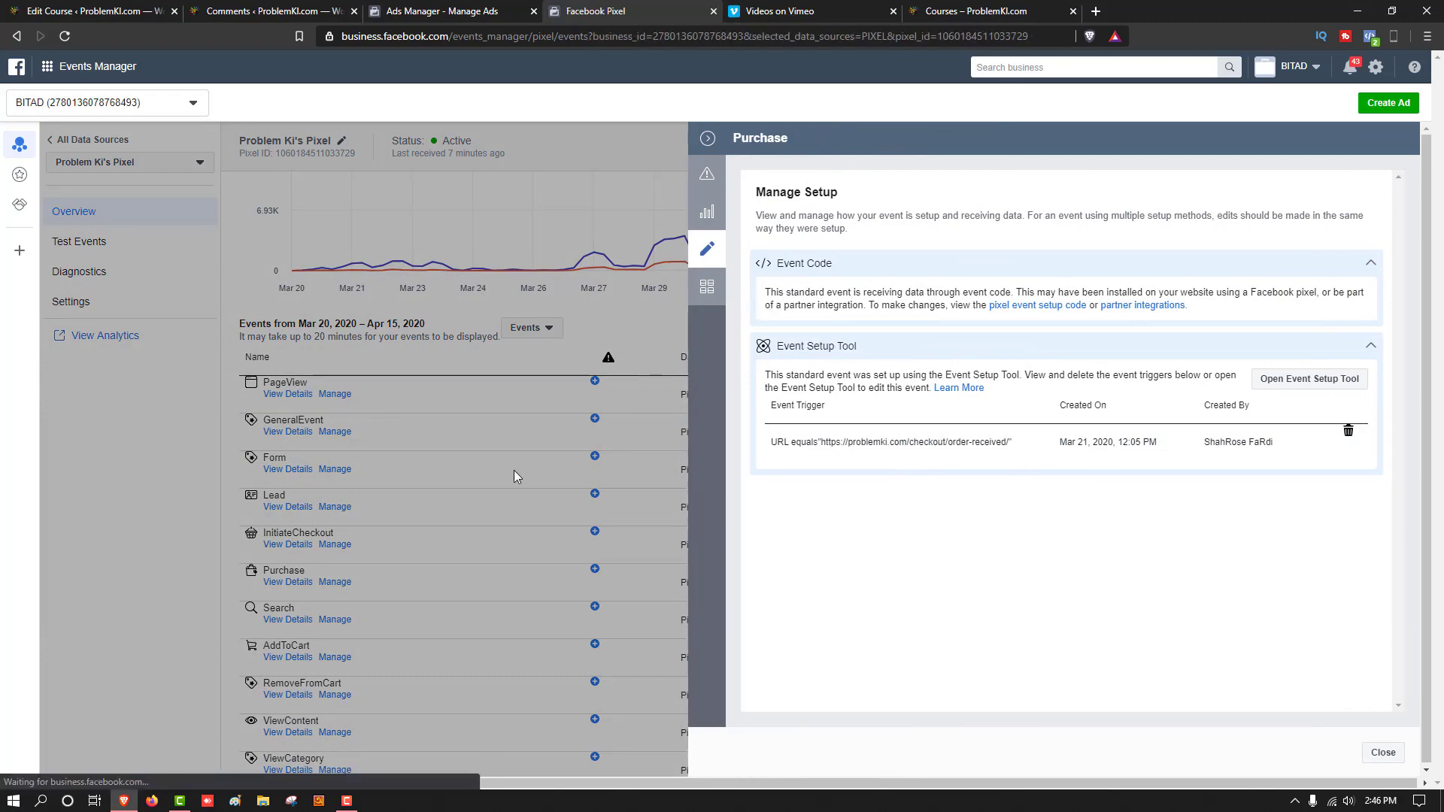
Open the Purchase event's activity details and look through its breakdown by URLs
{"action": "left_click", "coordinate": [288, 583]}
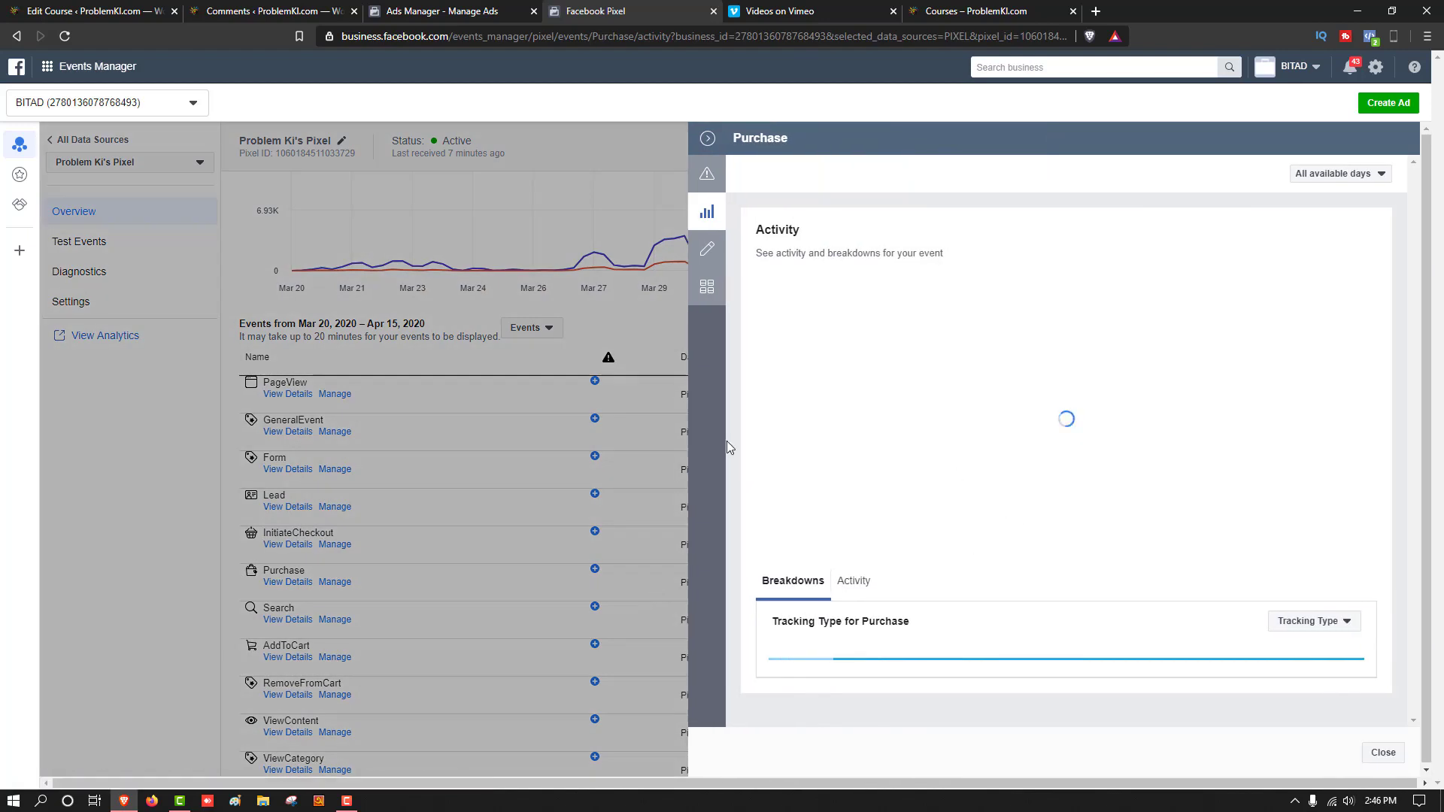
{"action": "scroll", "coordinate": [1068, 580], "scroll_direction": "down", "scroll_amount": 2}
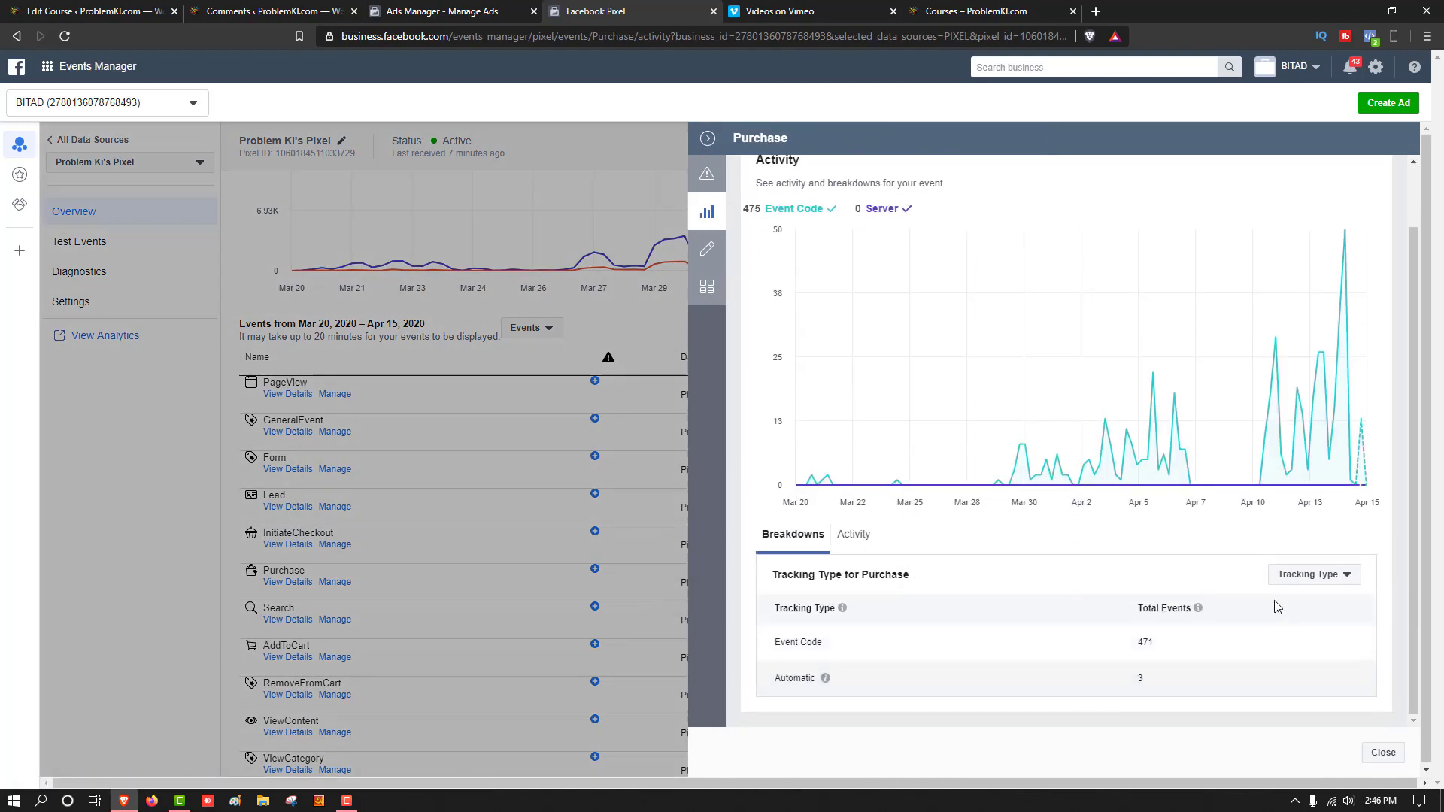
{"action": "left_click", "coordinate": [1317, 578]}
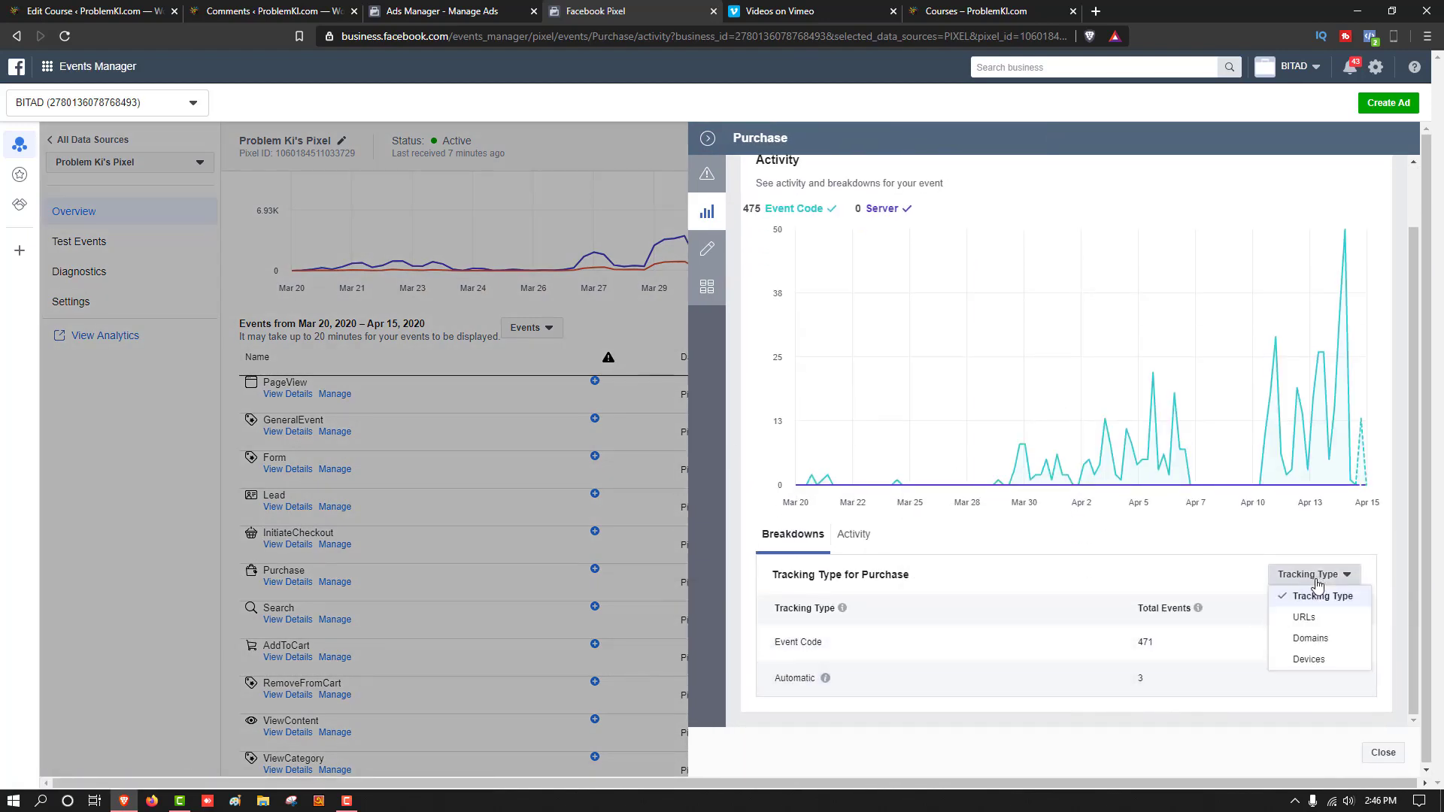
{"action": "left_click", "coordinate": [1312, 617]}
{"action": "scroll", "coordinate": [1007, 653], "scroll_direction": "down", "scroll_amount": 10}
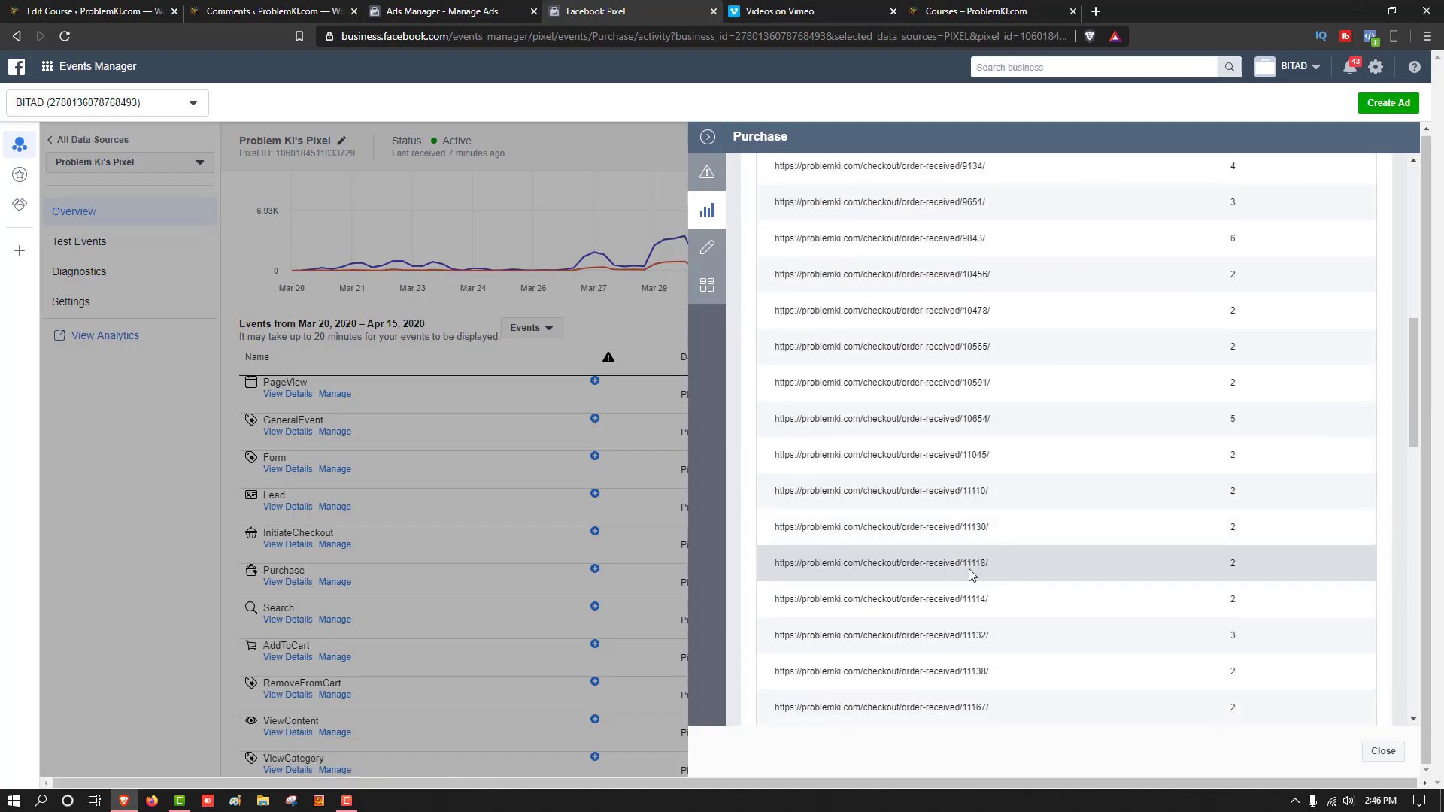
{"action": "scroll", "coordinate": [970, 573], "scroll_direction": "down", "scroll_amount": 2}
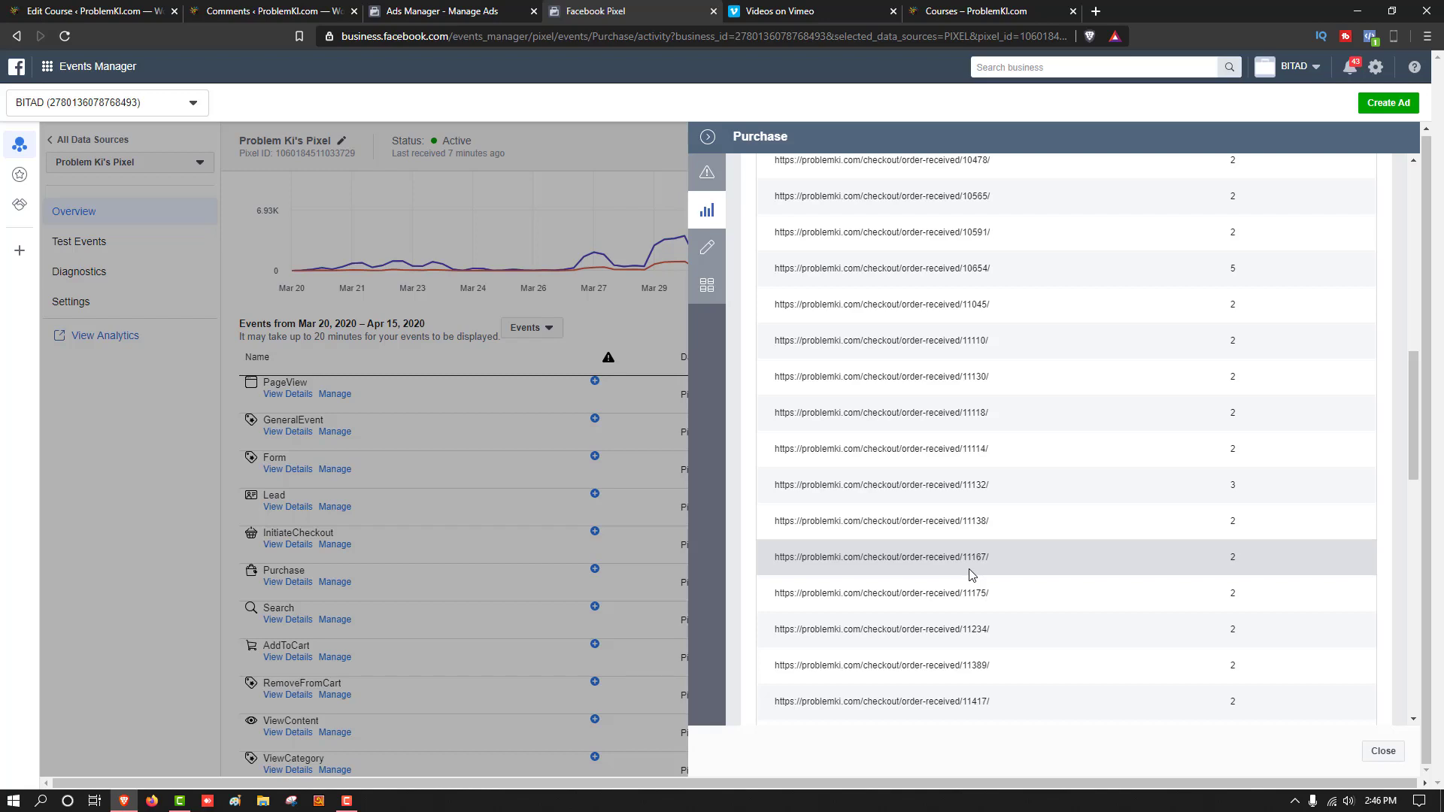
Finish looking through the Purchase event's URL breakdown, close its details and open the pixel's analytics
{"action": "scroll", "coordinate": [970, 576], "scroll_direction": "down", "scroll_amount": 5}
{"action": "left_click", "coordinate": [578, 525]}
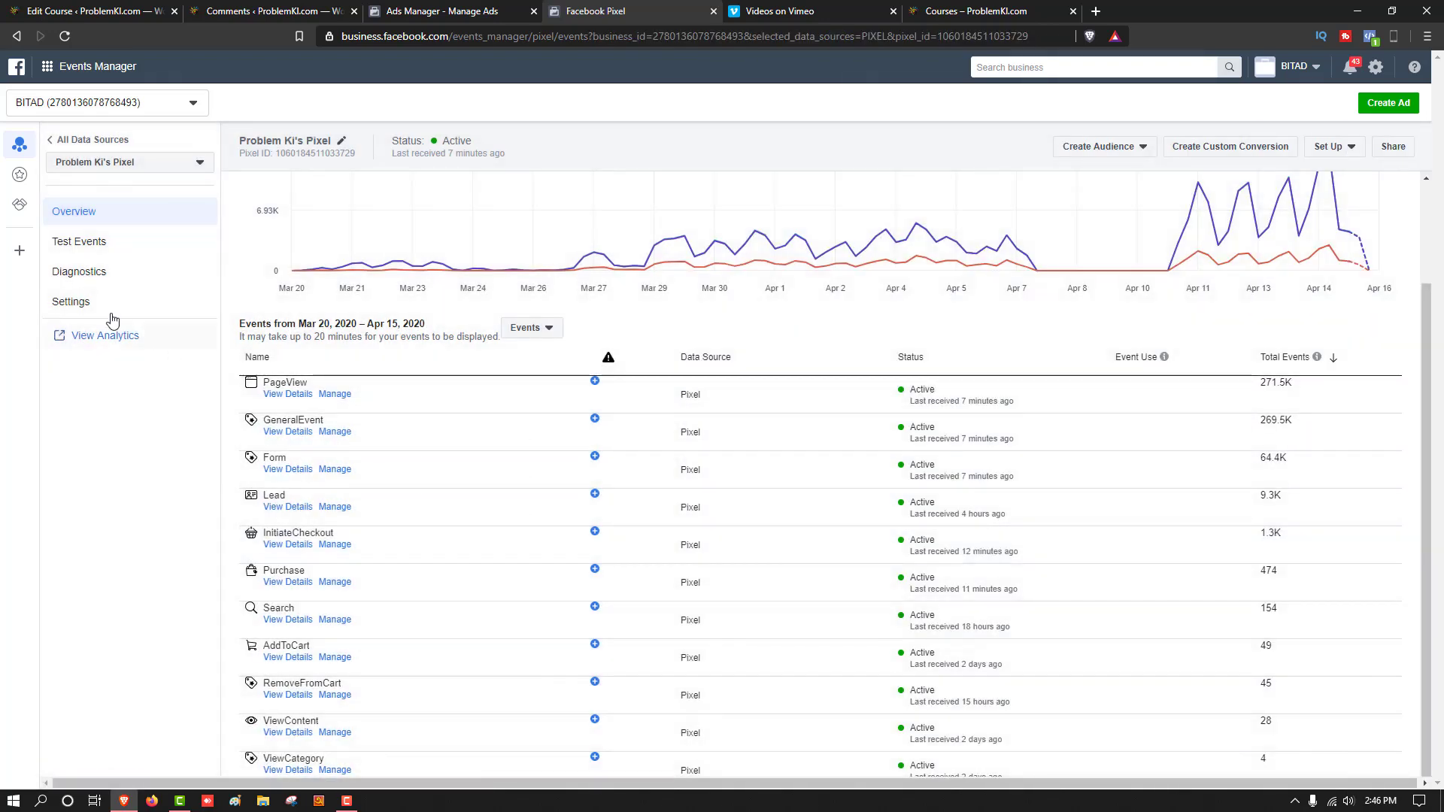
{"action": "left_click", "coordinate": [105, 338]}
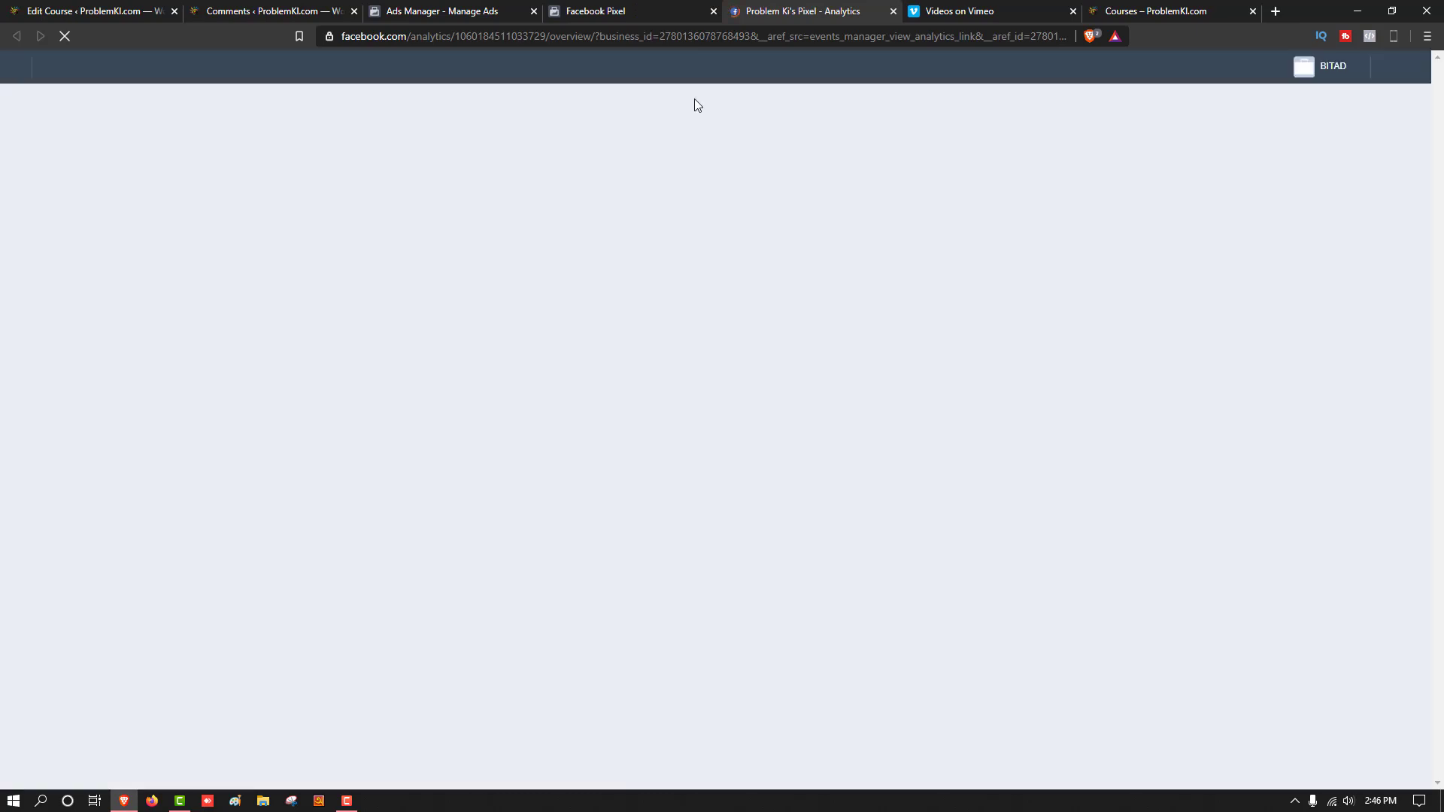
Return to the Facebook Pixel page and look over its setup and audience creation options
{"action": "left_click", "coordinate": [677, 11]}
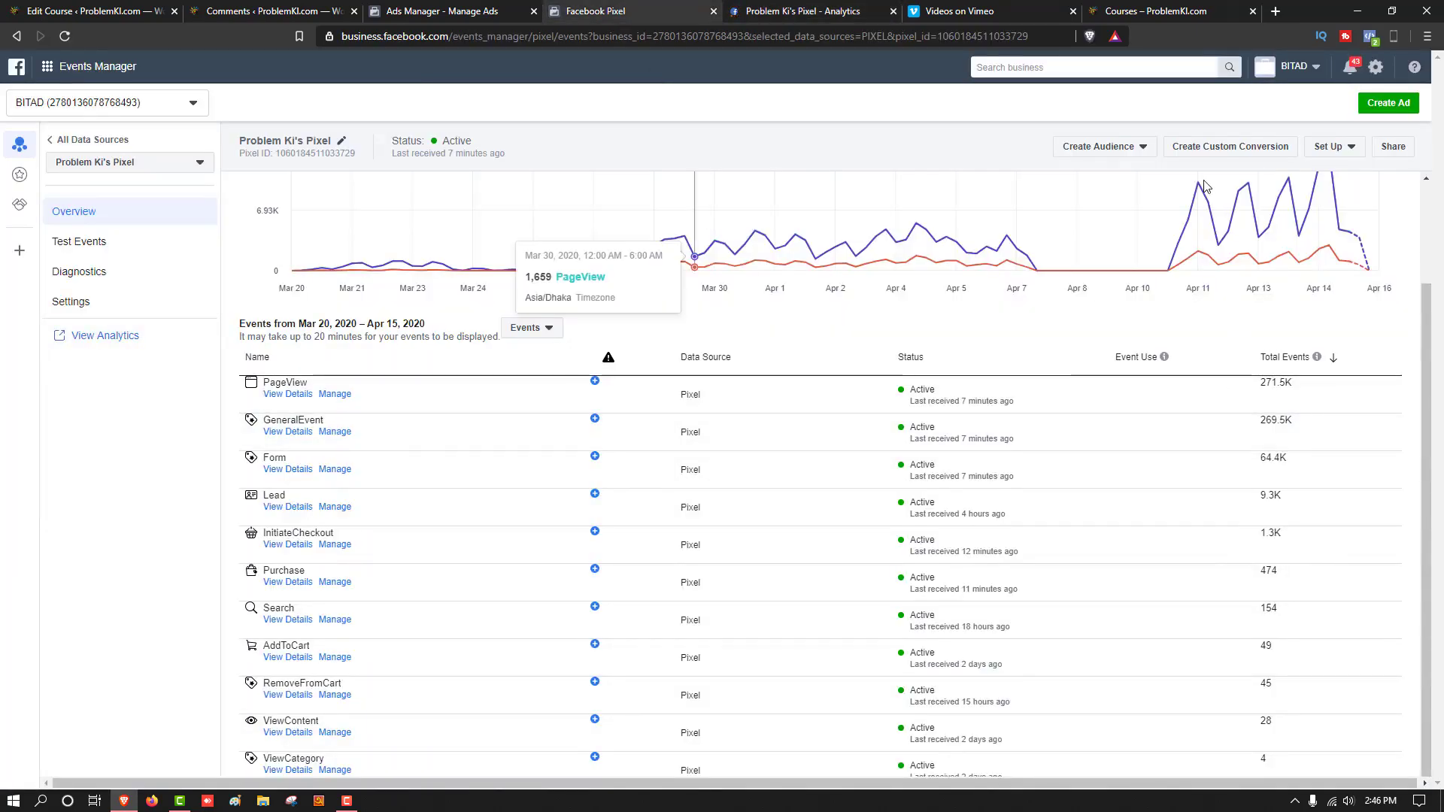
{"action": "left_click", "coordinate": [1330, 146]}
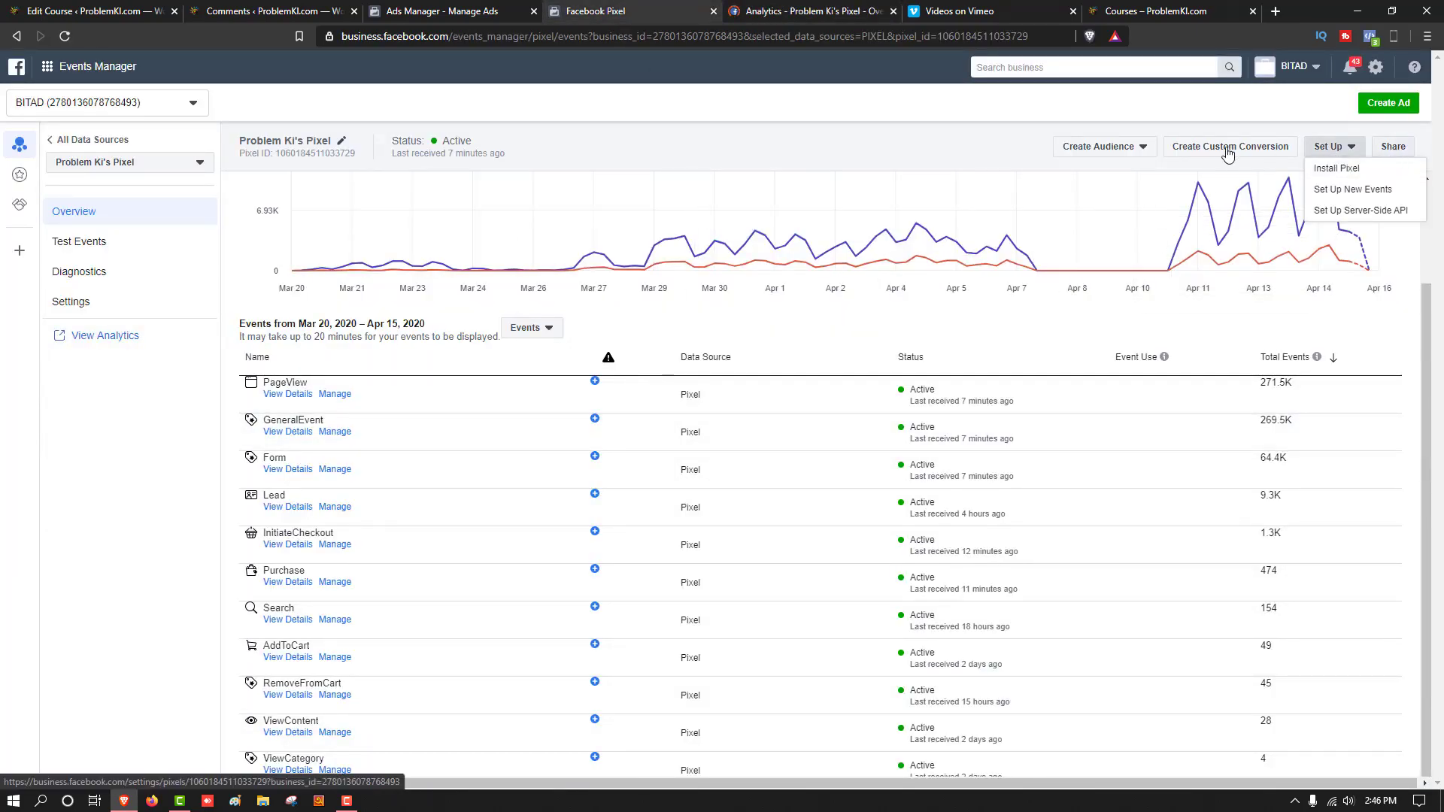
{"action": "left_click", "coordinate": [1117, 150]}
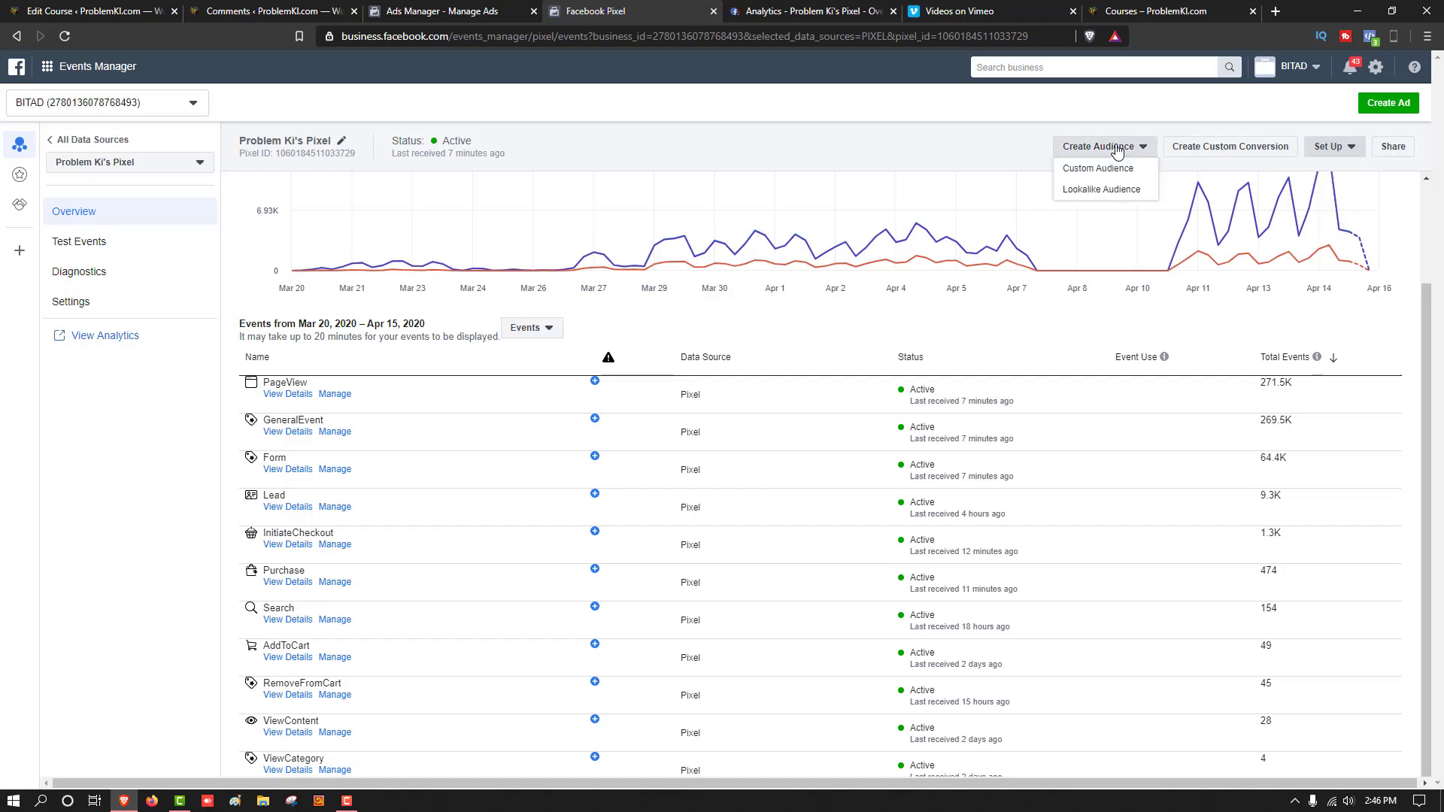
{"action": "left_click", "coordinate": [673, 185]}
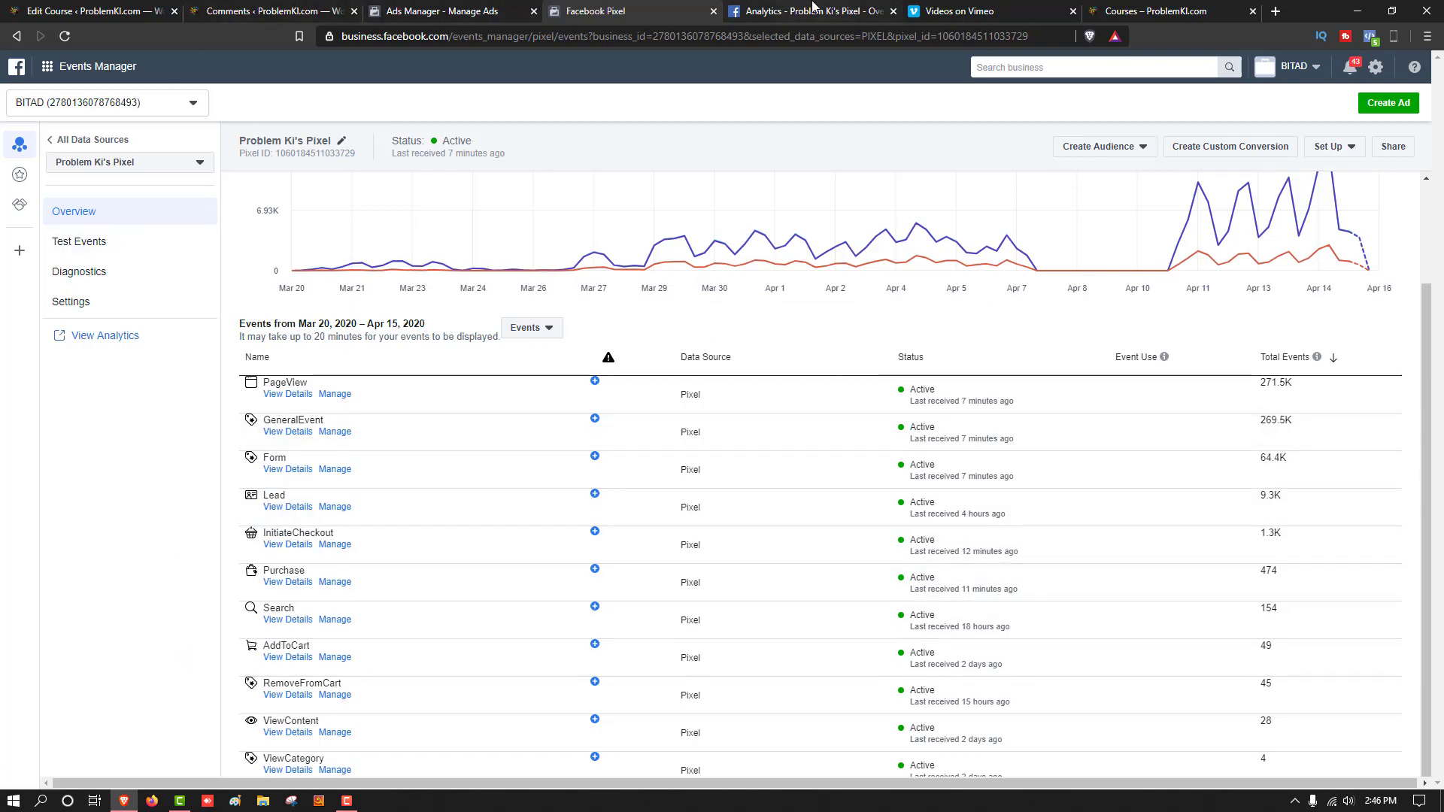
Review the pixel's analytics overview, from the highlights and growth metrics to the active users by hour
{"action": "left_click", "coordinate": [812, 11]}
{"action": "scroll", "coordinate": [457, 434], "scroll_direction": "down", "scroll_amount": 5}
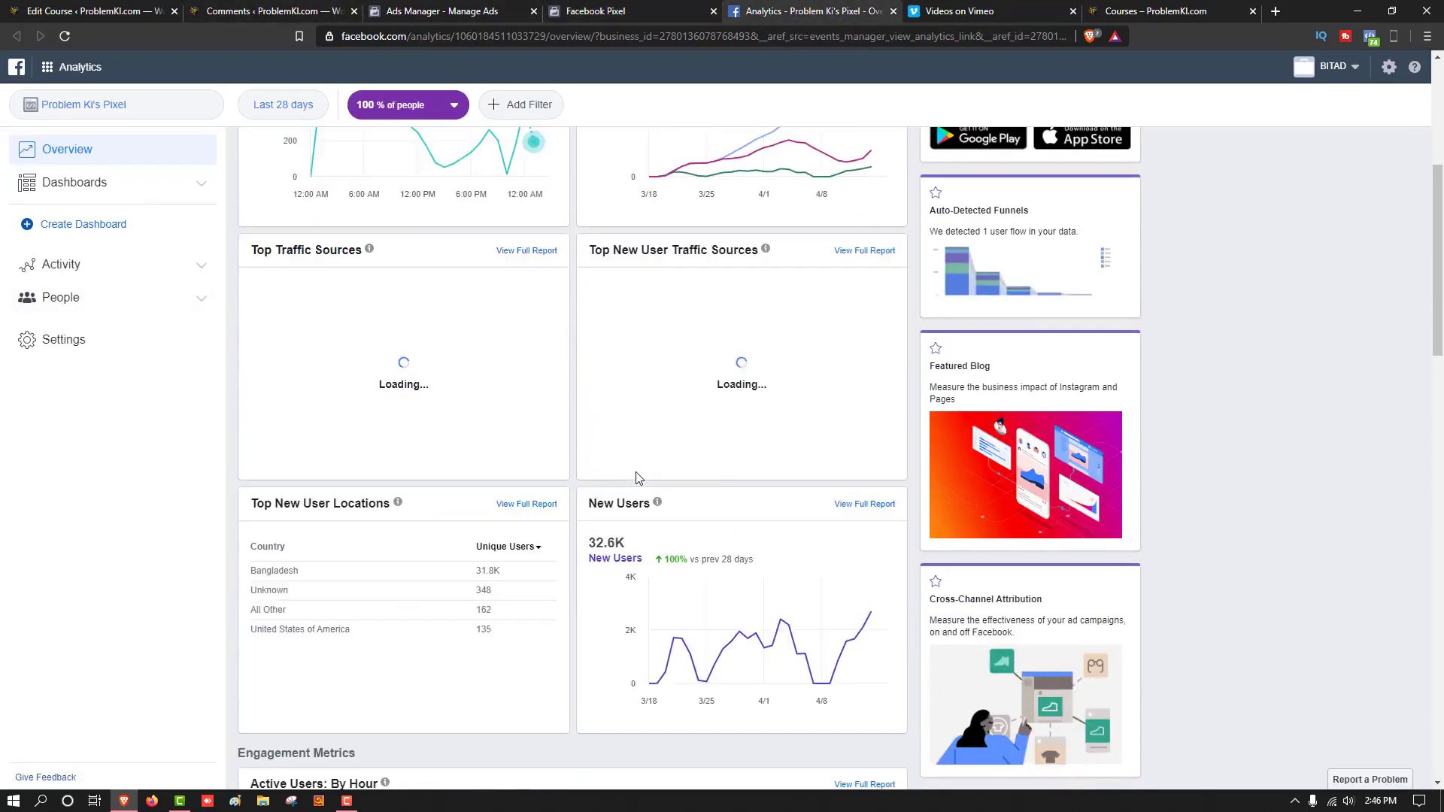
{"action": "scroll", "coordinate": [641, 476], "scroll_direction": "up", "scroll_amount": 5}
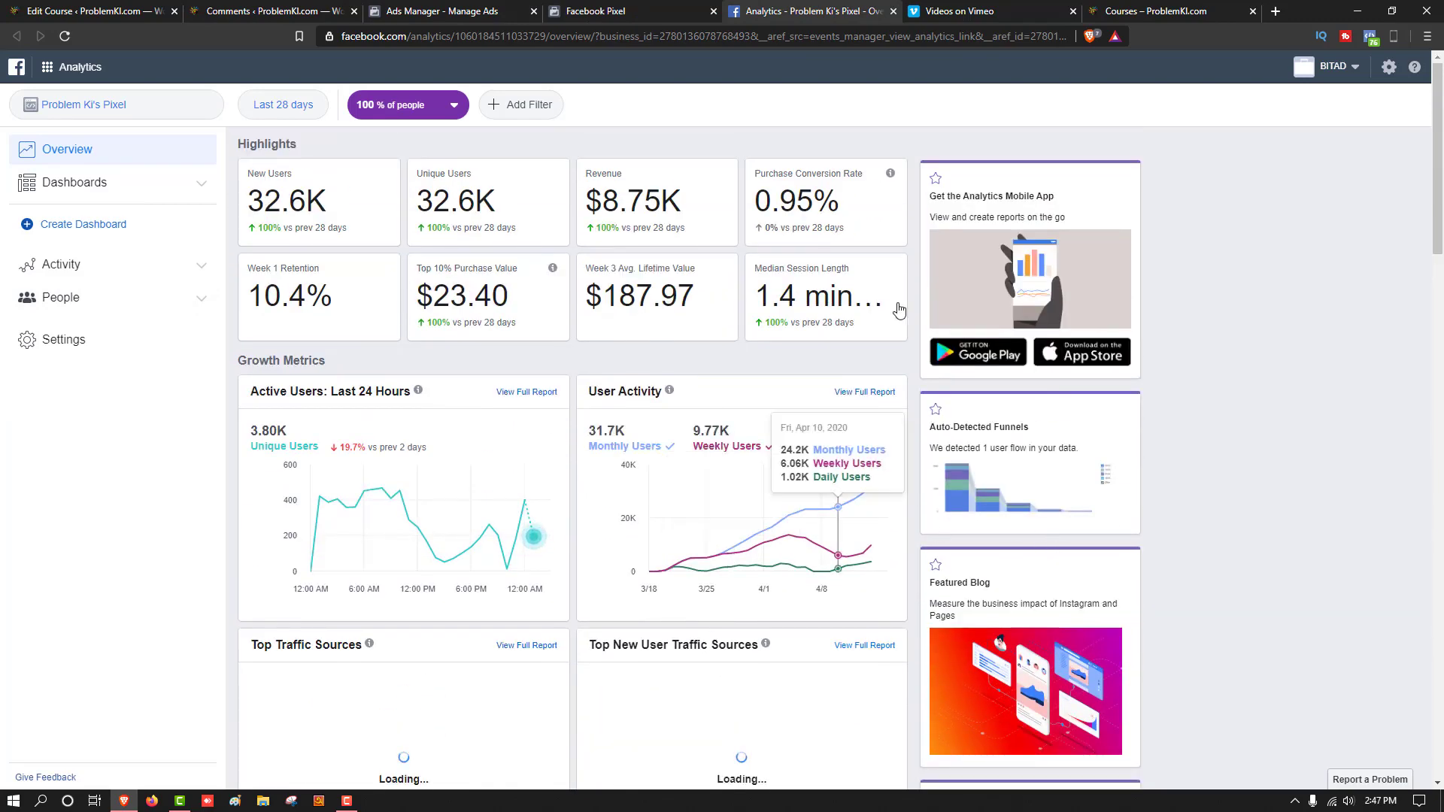
{"action": "scroll", "coordinate": [537, 558], "scroll_direction": "down", "scroll_amount": 6}
{"action": "scroll", "coordinate": [537, 558], "scroll_direction": "down", "scroll_amount": 6}
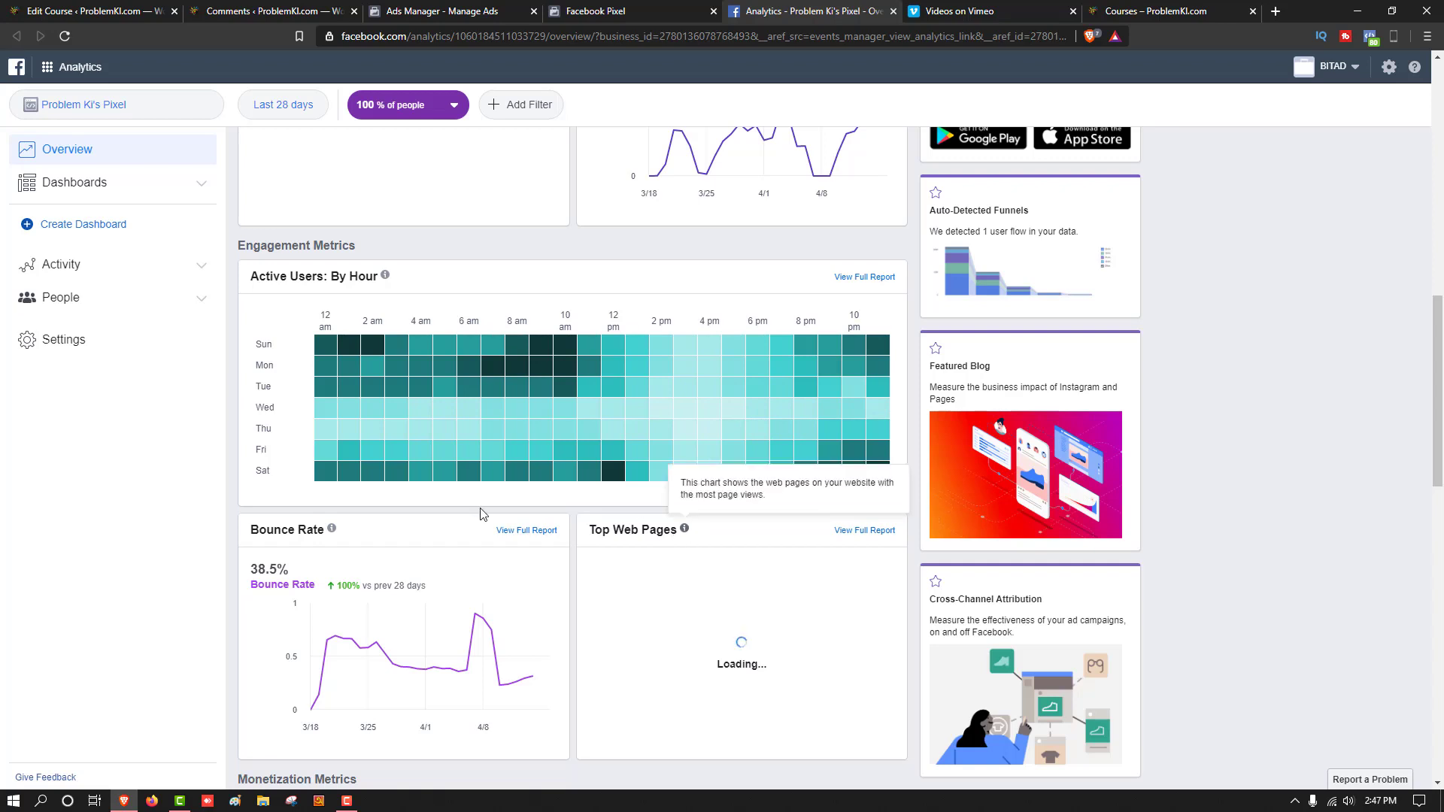
{"action": "mouse_move", "coordinate": [318, 355]}
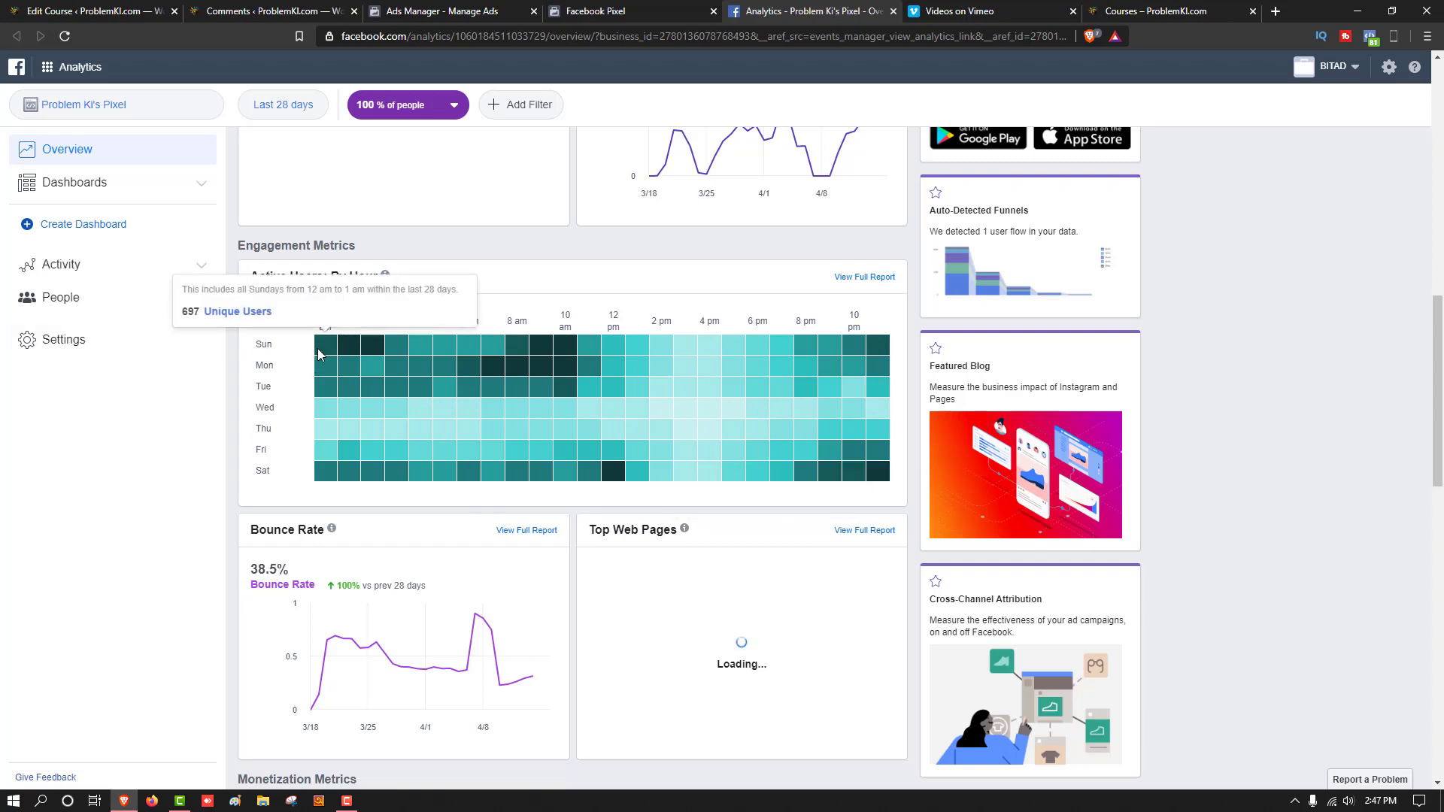
{"action": "mouse_move", "coordinate": [384, 353]}
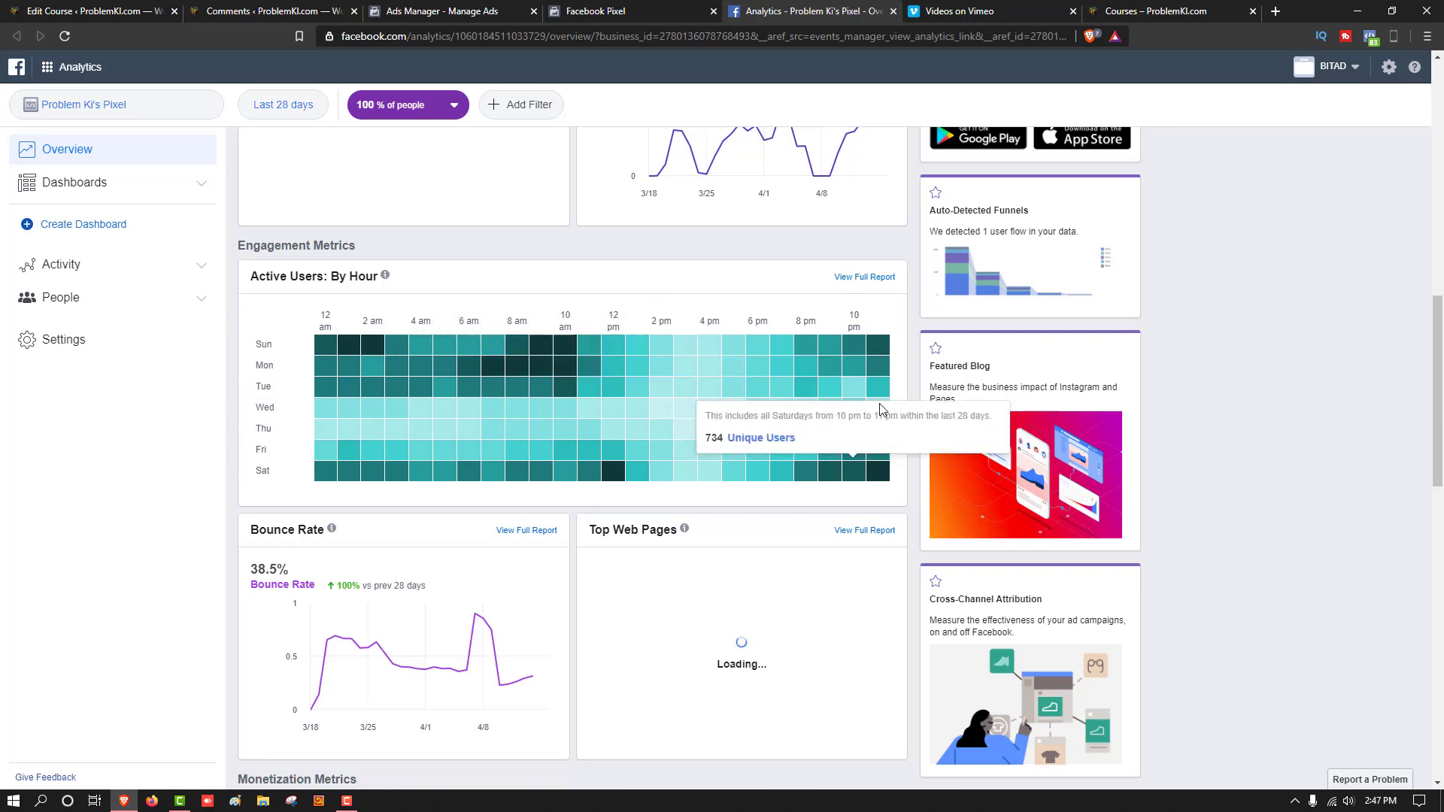
Look through the bounce rate and monetization metrics, and go back to the overview's highlights
{"action": "scroll", "coordinate": [629, 429], "scroll_direction": "down", "scroll_amount": 5}
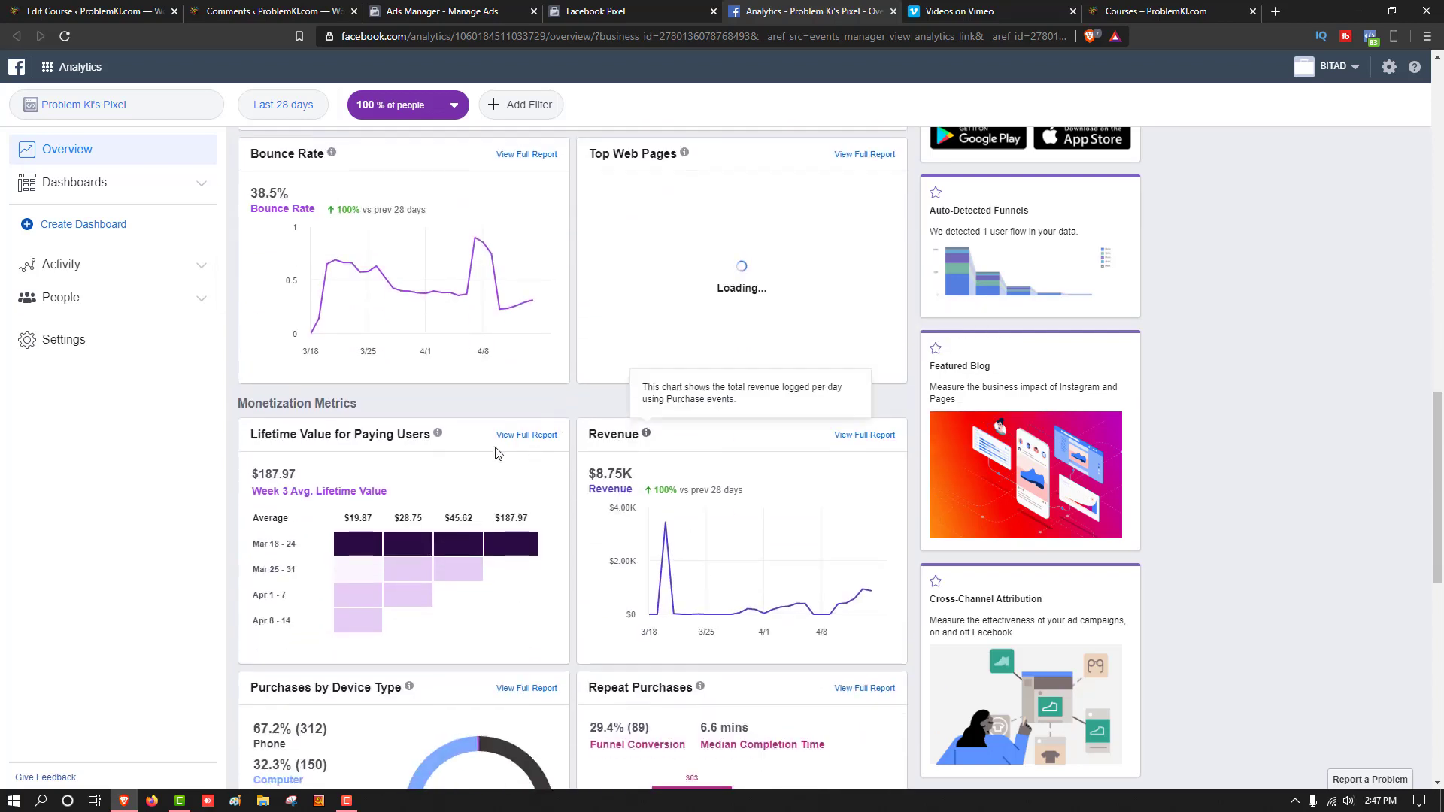
{"action": "scroll", "coordinate": [516, 532], "scroll_direction": "down", "scroll_amount": 2}
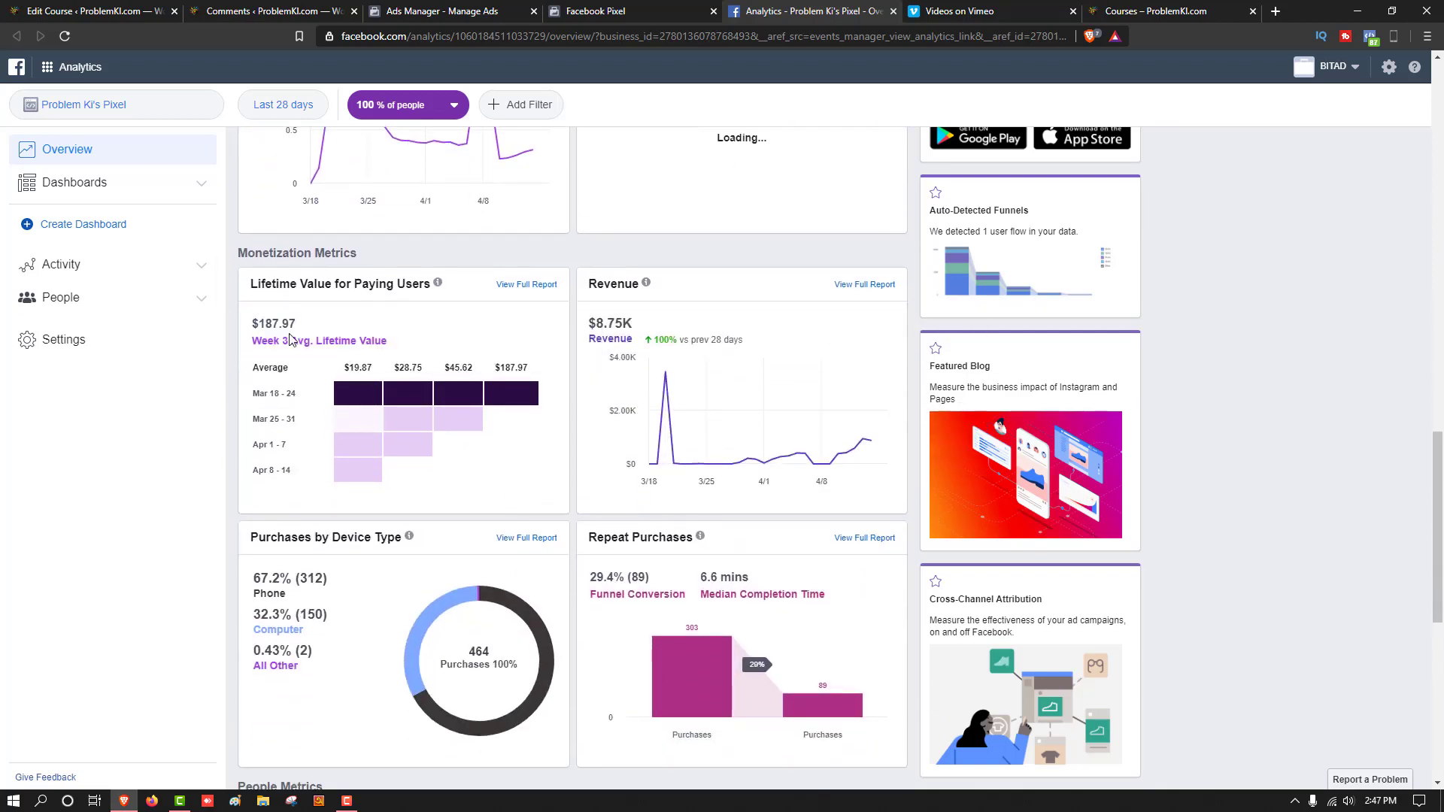
{"action": "scroll", "coordinate": [690, 597], "scroll_direction": "up", "scroll_amount": 15}
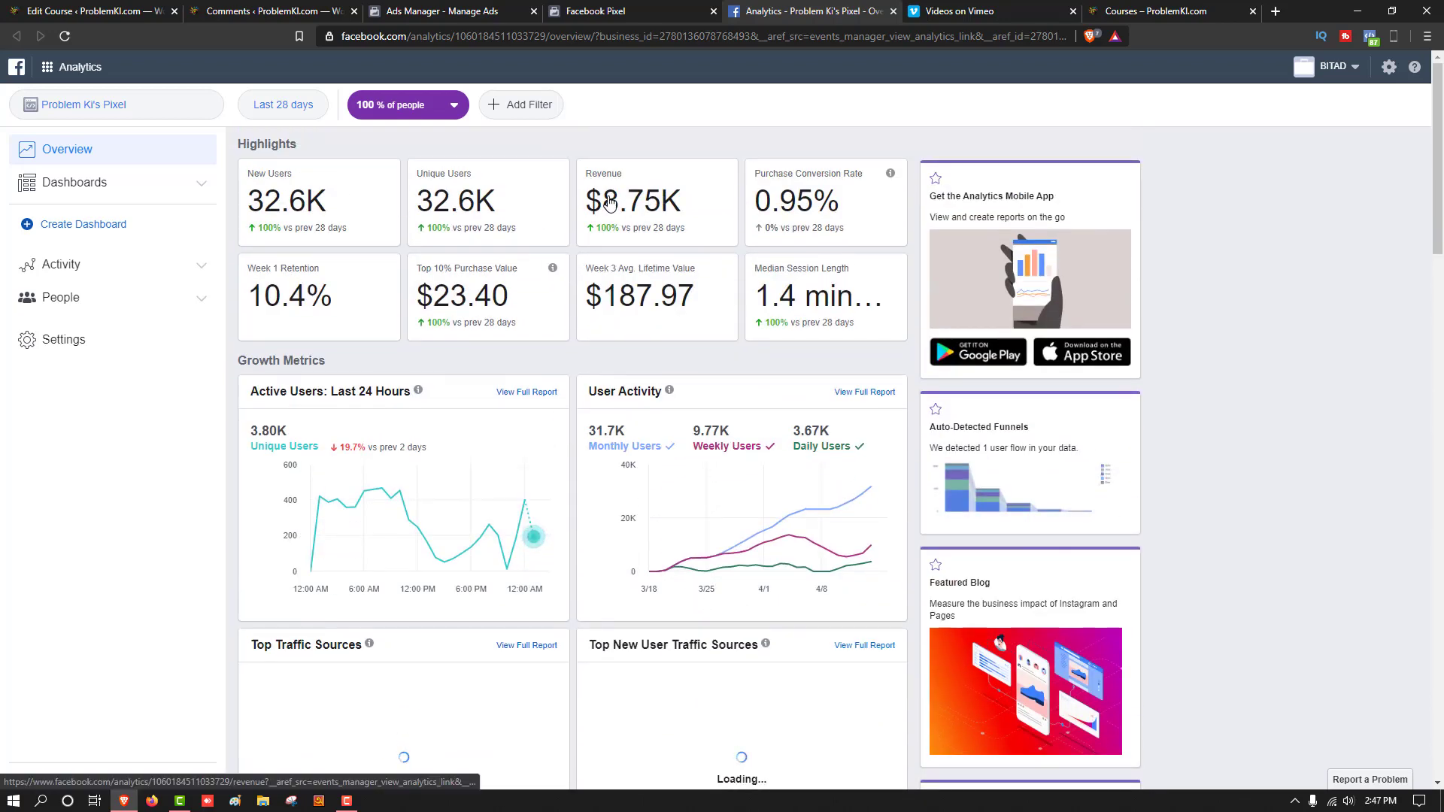
Open the Revenue report from the highlights, go back to the overview, and open the Retention report
{"action": "left_click", "coordinate": [708, 216]}
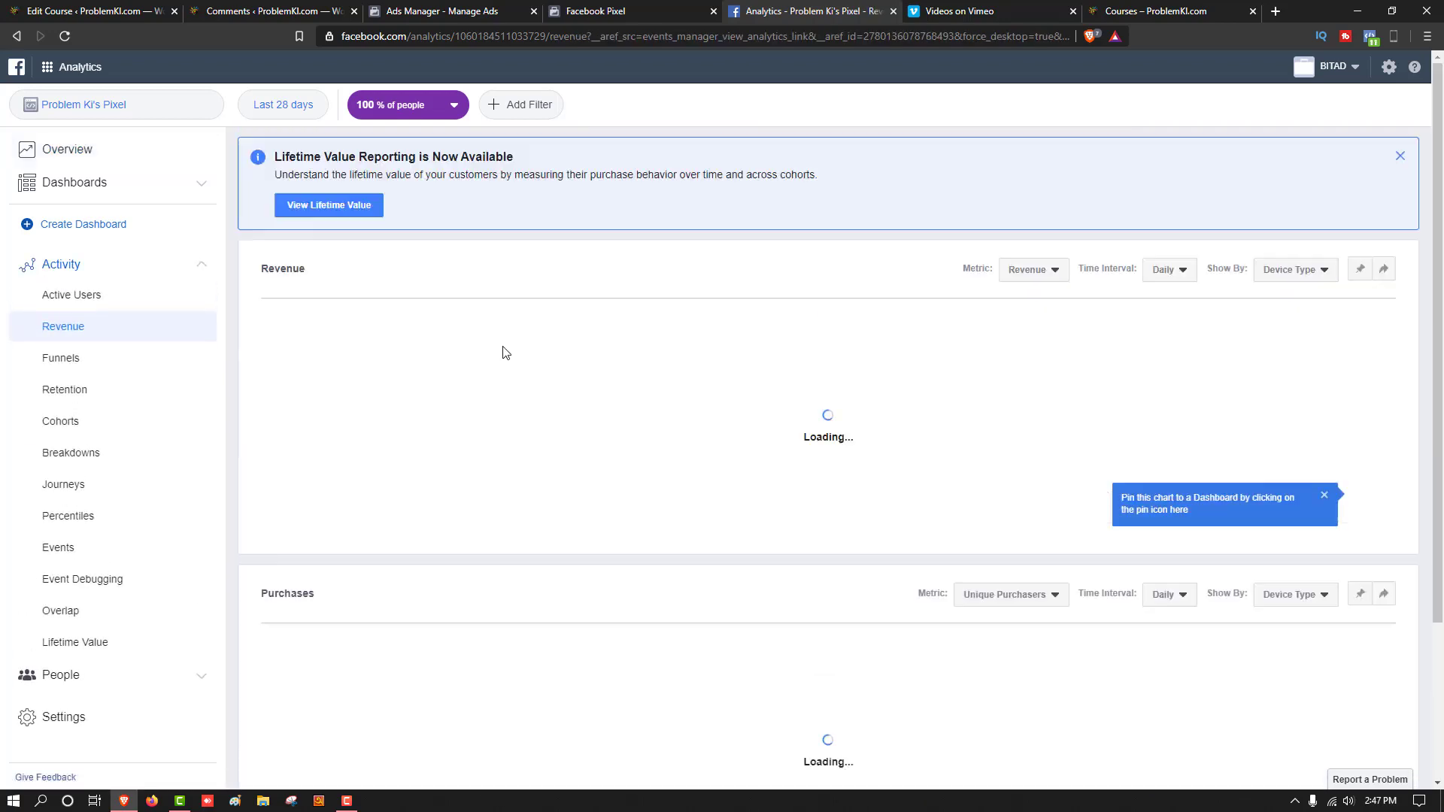
{"action": "key", "text": "alt+Left"}
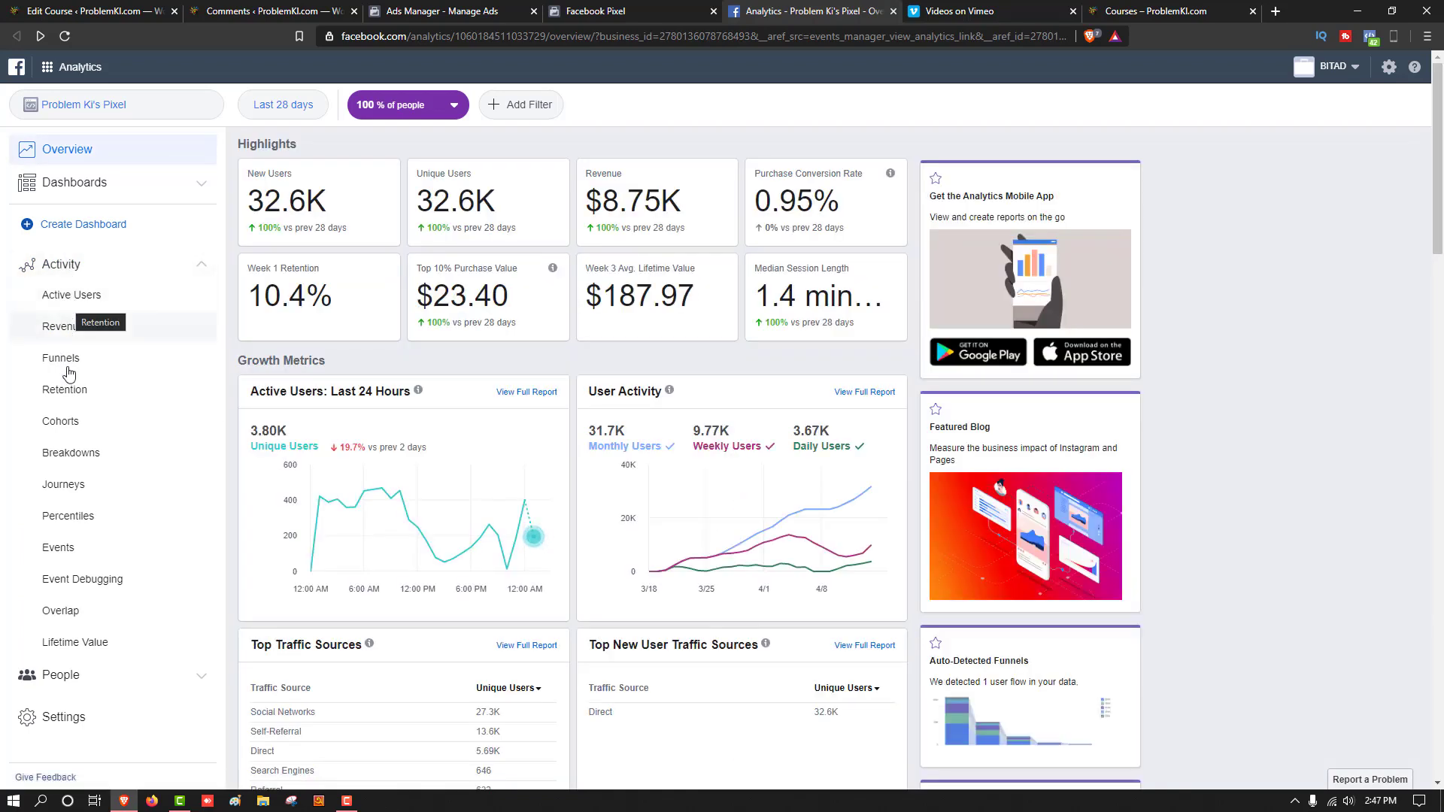
{"action": "left_click", "coordinate": [69, 389]}
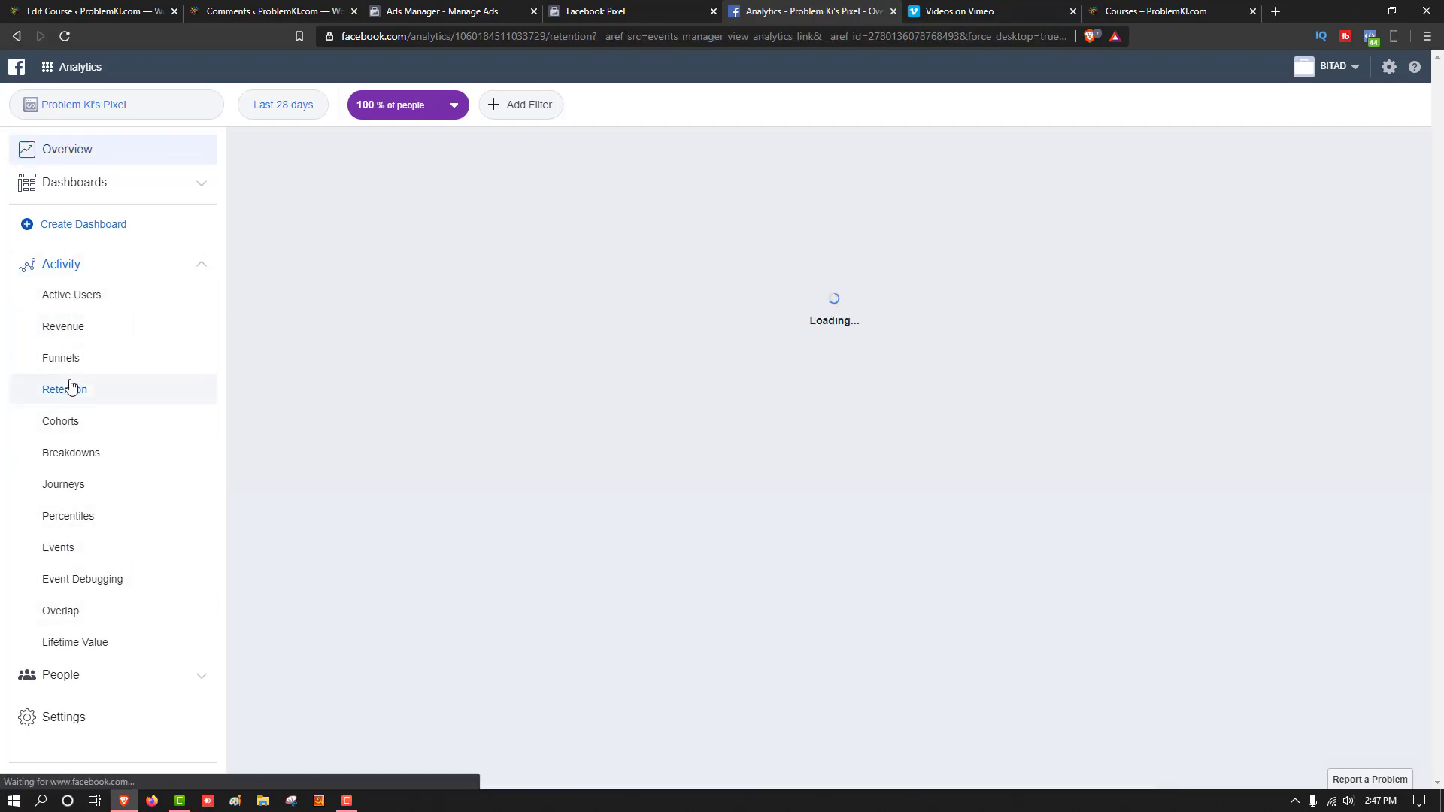
Open the Funnels report, start creating a funnel, and return to the funnel list without adding an event
{"action": "left_click", "coordinate": [68, 359]}
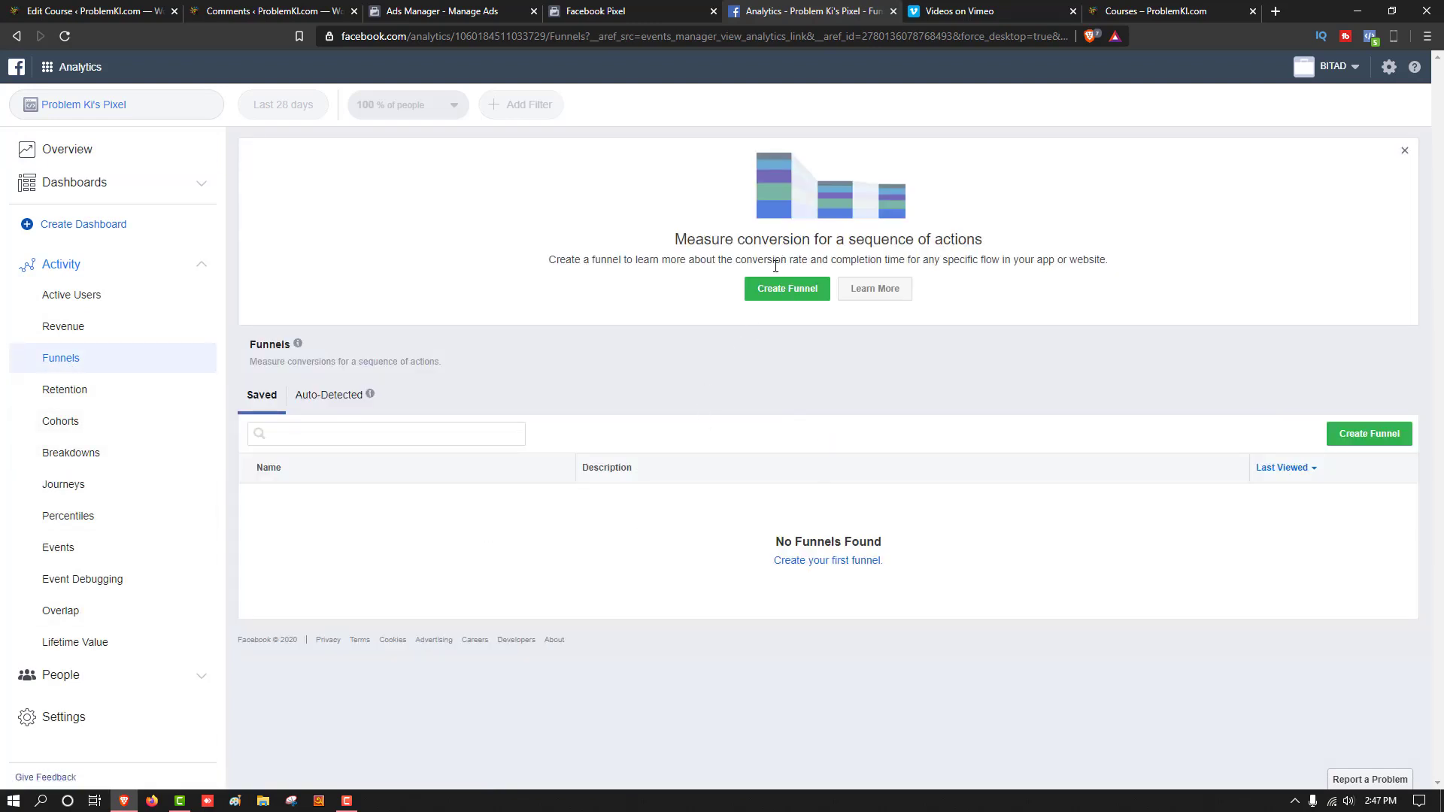
{"action": "left_click", "coordinate": [776, 293]}
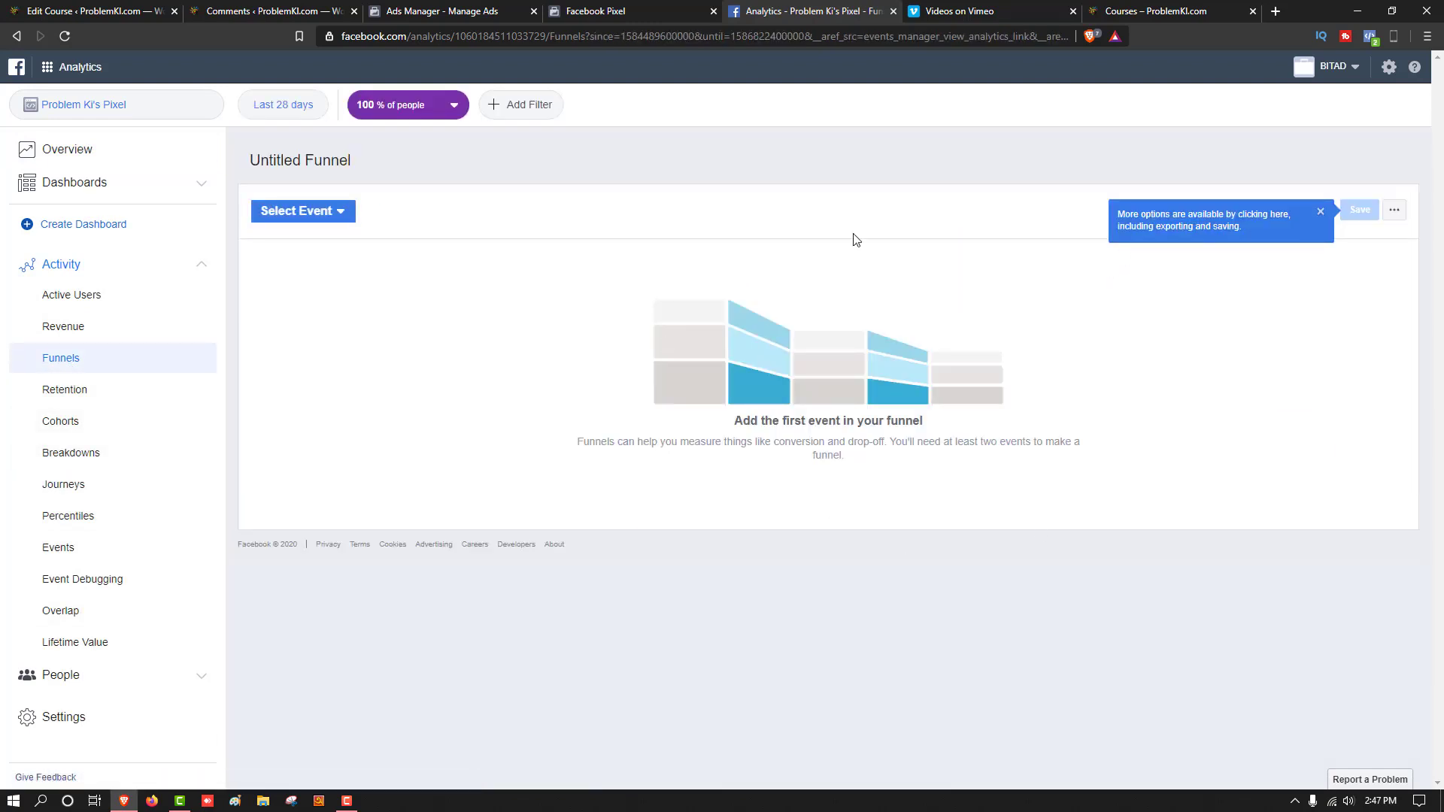
{"action": "left_click", "coordinate": [326, 211]}
{"action": "key", "text": "alt+Left"}
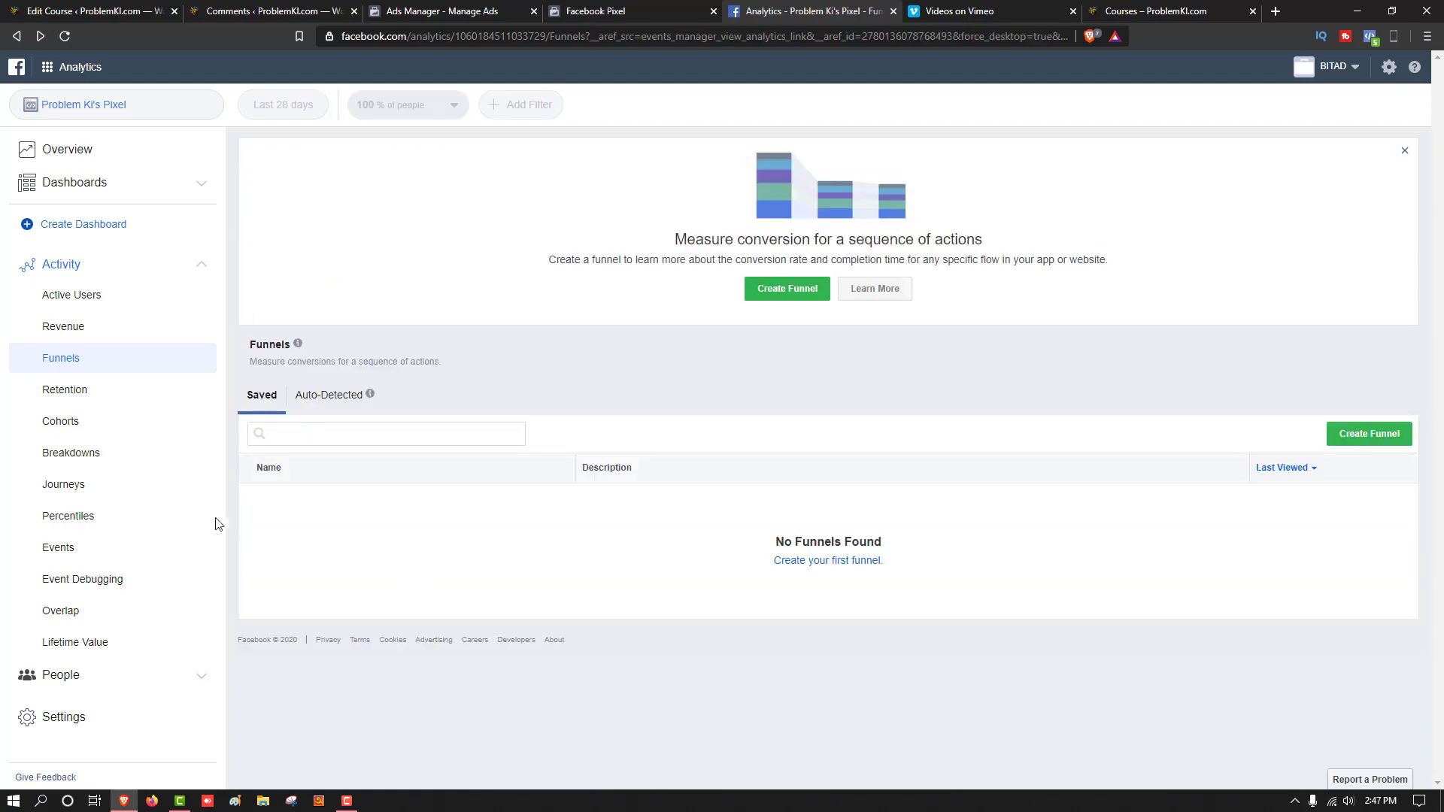
Open the Revenue report and examine total revenue, revenue per paying user and the daily revenue chart
{"action": "left_click", "coordinate": [102, 328]}
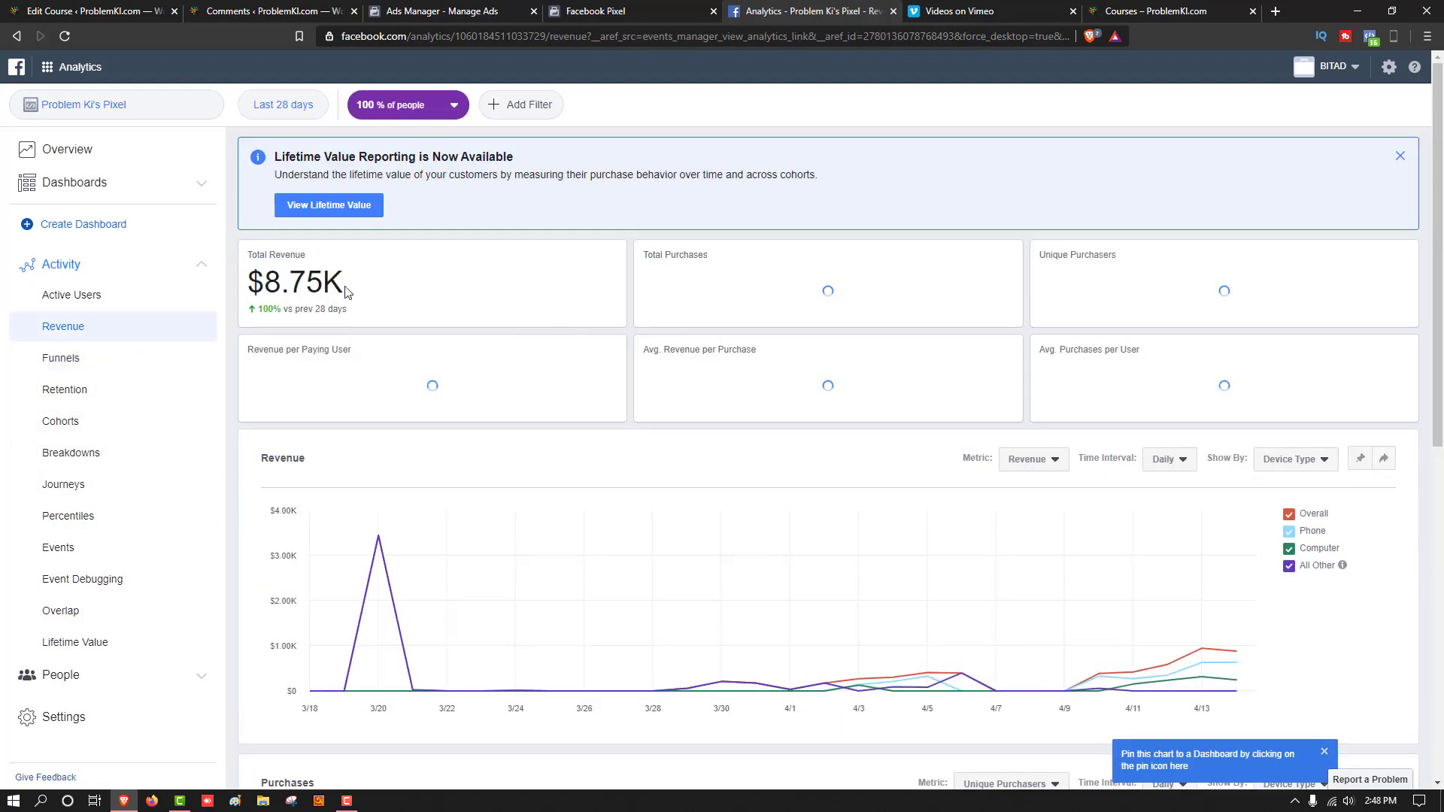
{"action": "left_click_drag", "start_coordinate": [348, 292], "coordinate": [253, 286]}
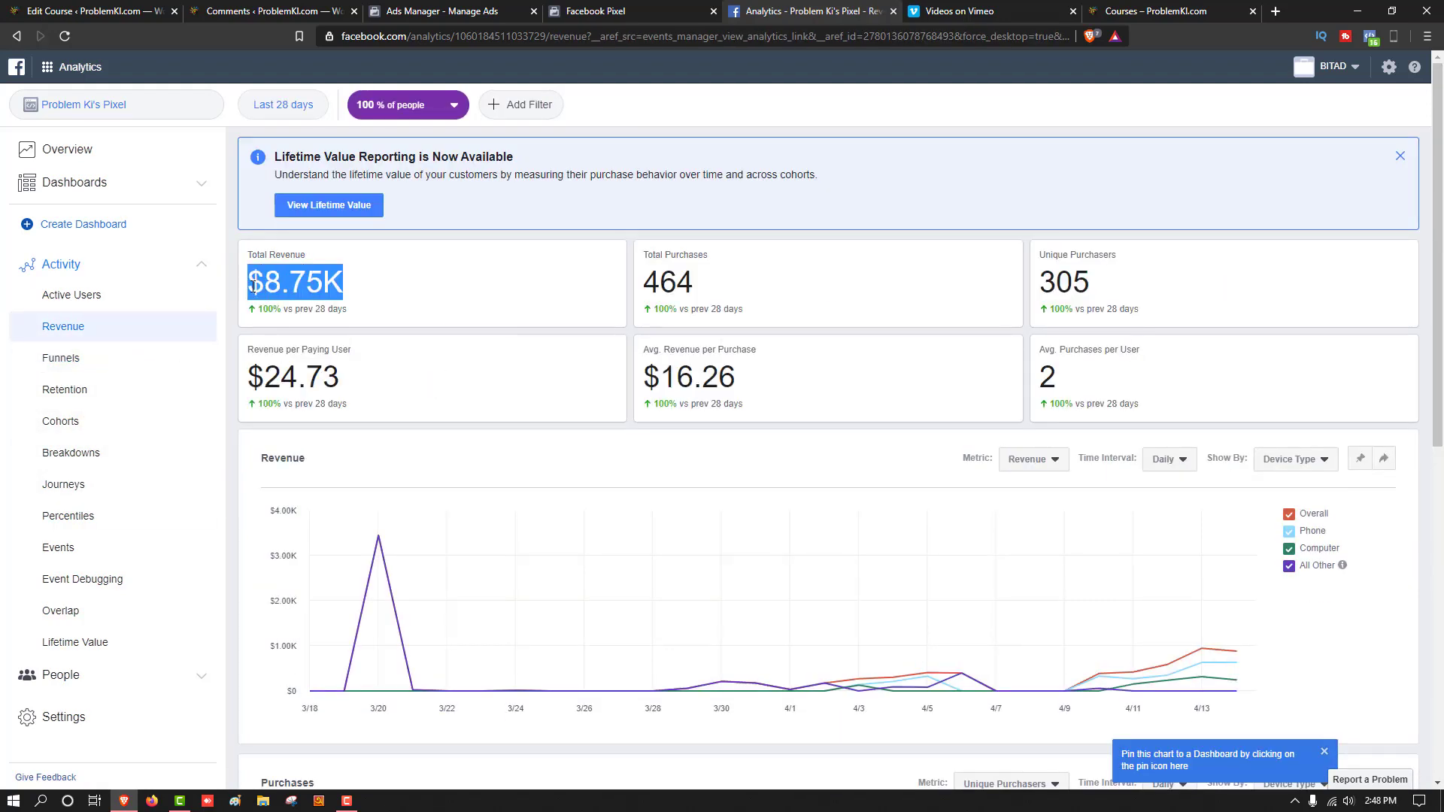
{"action": "left_click", "coordinate": [462, 504]}
{"action": "scroll", "coordinate": [344, 311], "scroll_direction": "down", "scroll_amount": 2}
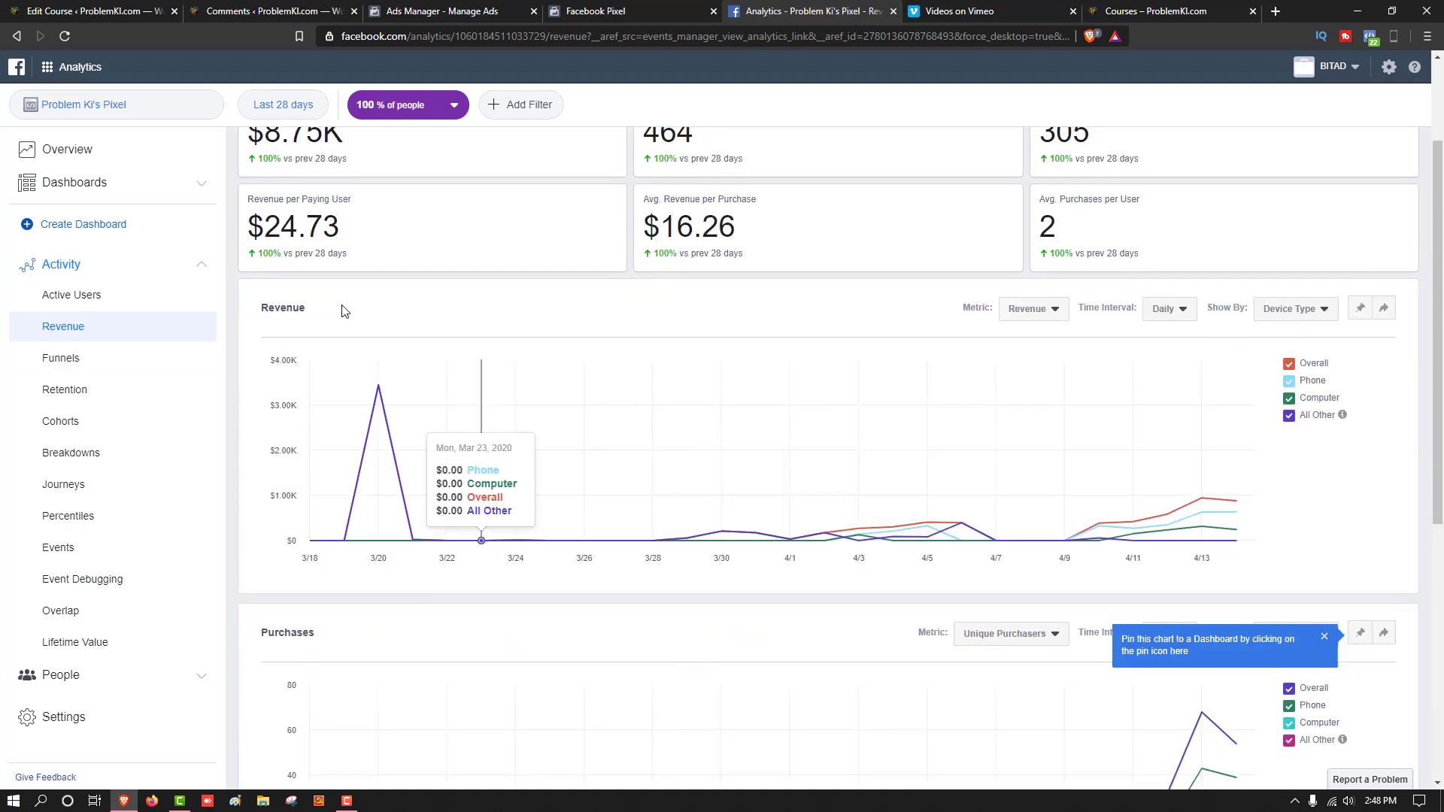
{"action": "scroll", "coordinate": [344, 311], "scroll_direction": "up", "scroll_amount": 2}
{"action": "left_click_drag", "start_coordinate": [282, 371], "coordinate": [265, 372]}
{"action": "left_click", "coordinate": [843, 298]}
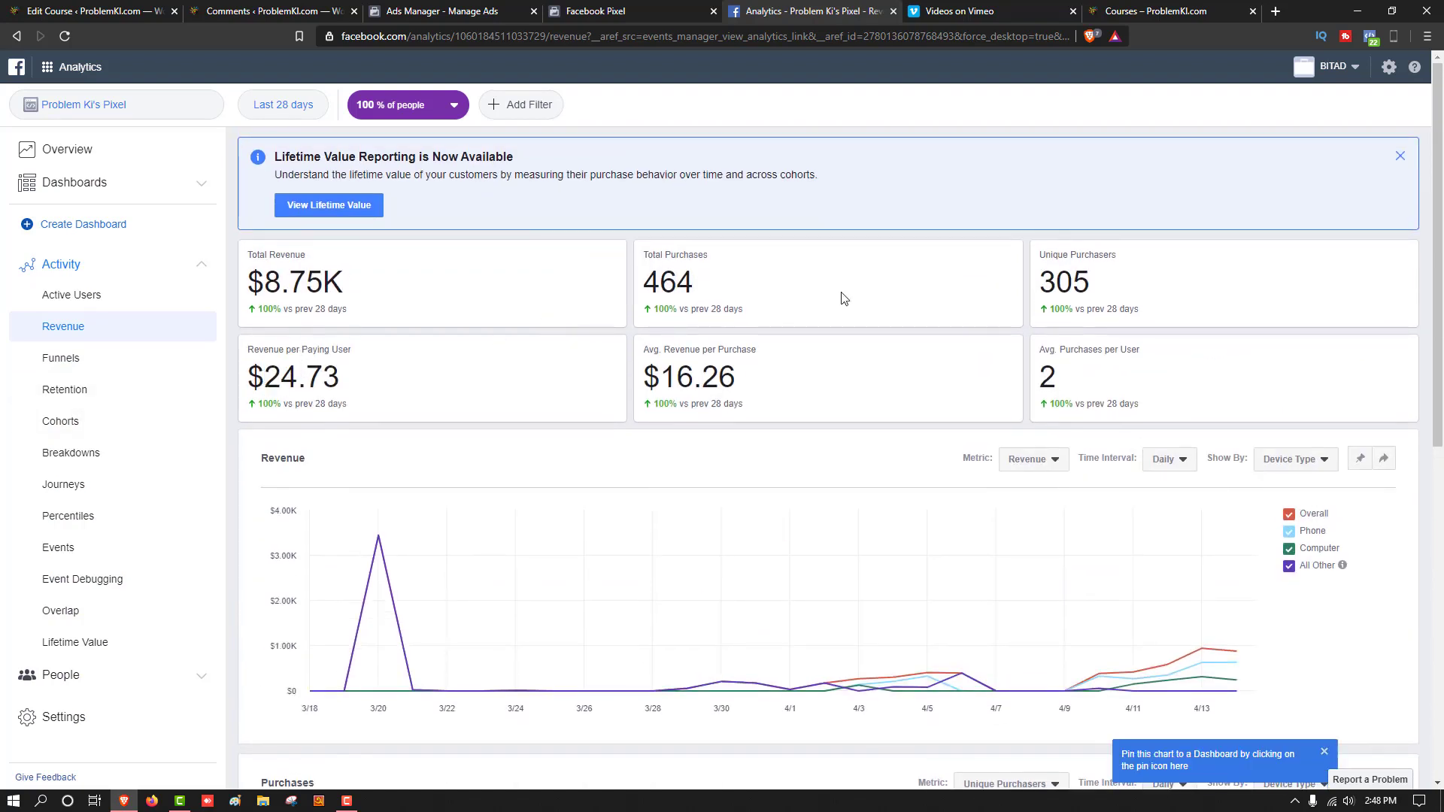
Go through the Funnels, Journeys and Percentiles activity reports
{"action": "left_click", "coordinate": [81, 367]}
{"action": "left_click", "coordinate": [96, 487]}
{"action": "left_click", "coordinate": [96, 518]}
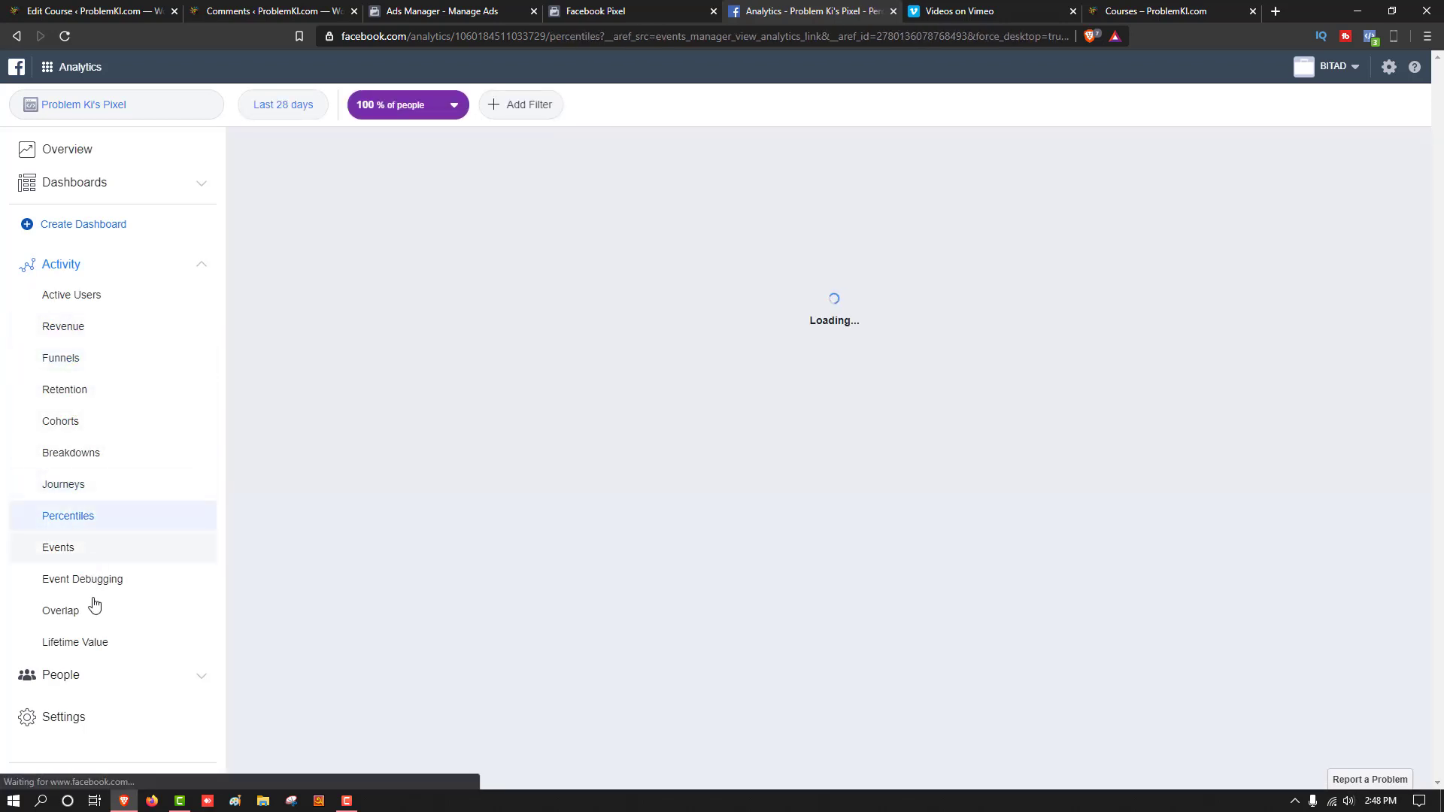
Expand the People section to view its reports, and check what the Dashboards section contains
{"action": "left_click", "coordinate": [90, 675]}
{"action": "scroll", "coordinate": [113, 692], "scroll_direction": "down", "scroll_amount": 2}
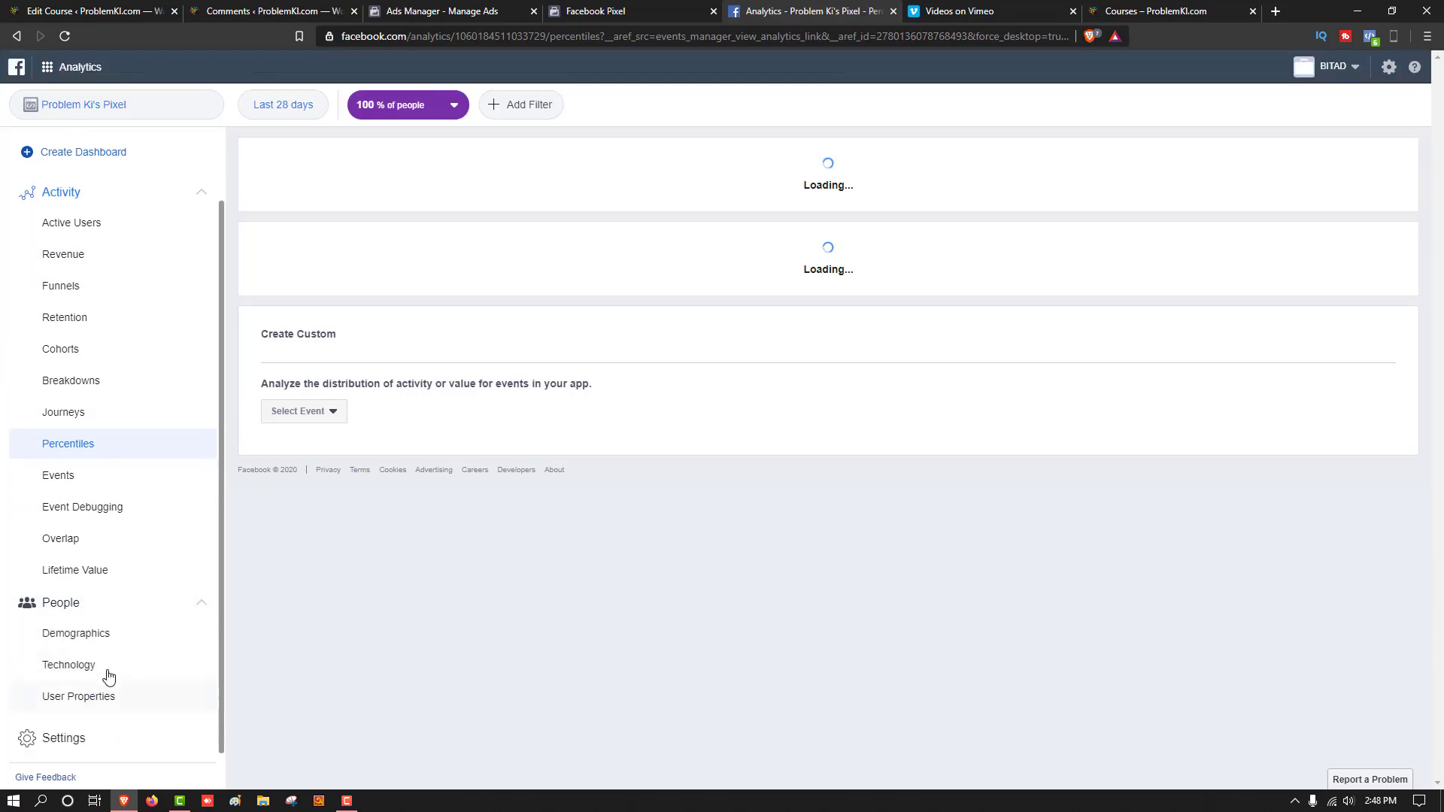
{"action": "scroll", "coordinate": [121, 288], "scroll_direction": "up", "scroll_amount": 2}
{"action": "left_click", "coordinate": [101, 193]}
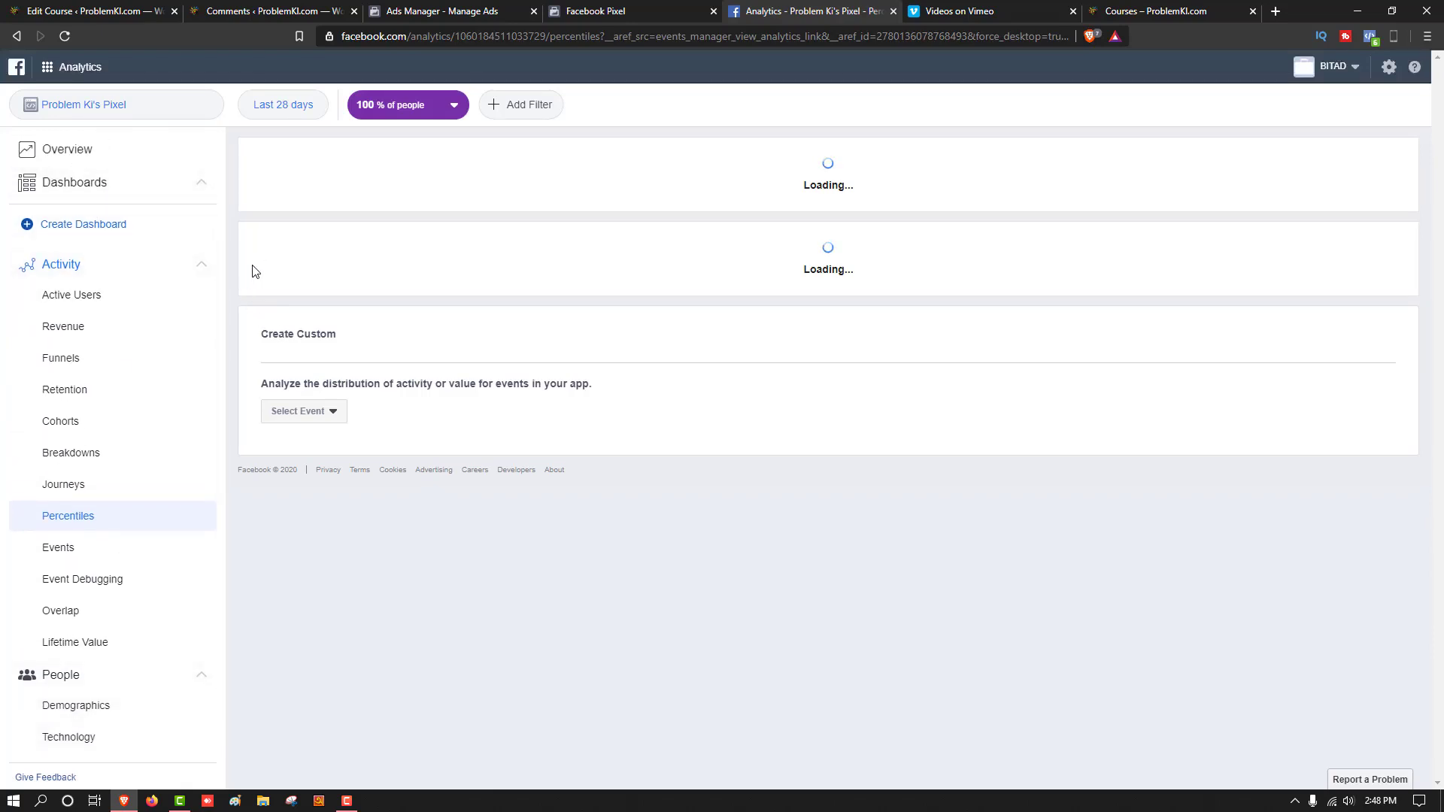
{"action": "left_click", "coordinate": [64, 195]}
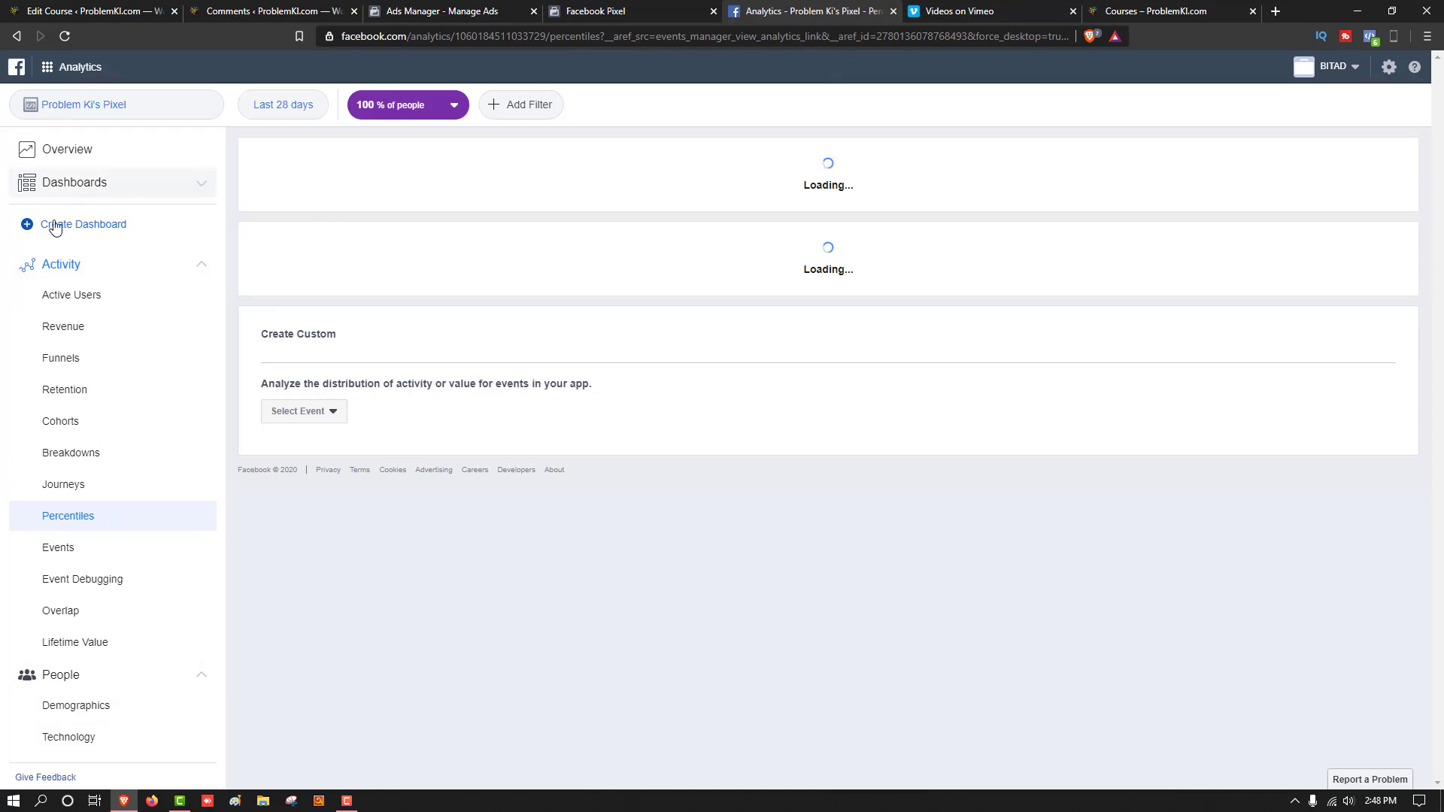
{"action": "left_click", "coordinate": [347, 802]}
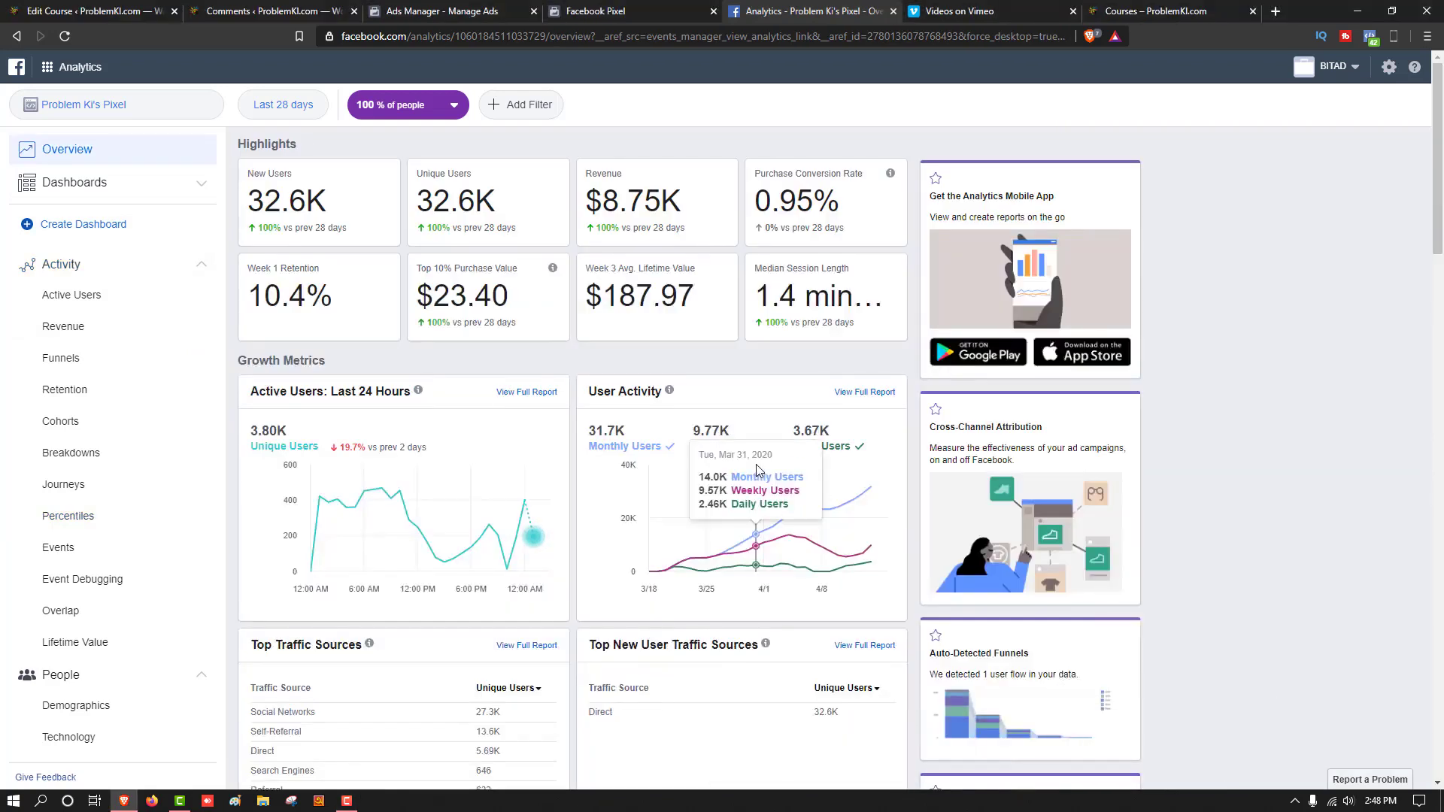
Examine the Top Traffic Sources in the analytics overview, including search engine users, and open the full report
{"action": "scroll", "coordinate": [757, 471], "scroll_direction": "down", "scroll_amount": 1}
{"action": "scroll", "coordinate": [634, 403], "scroll_direction": "down", "scroll_amount": 2}
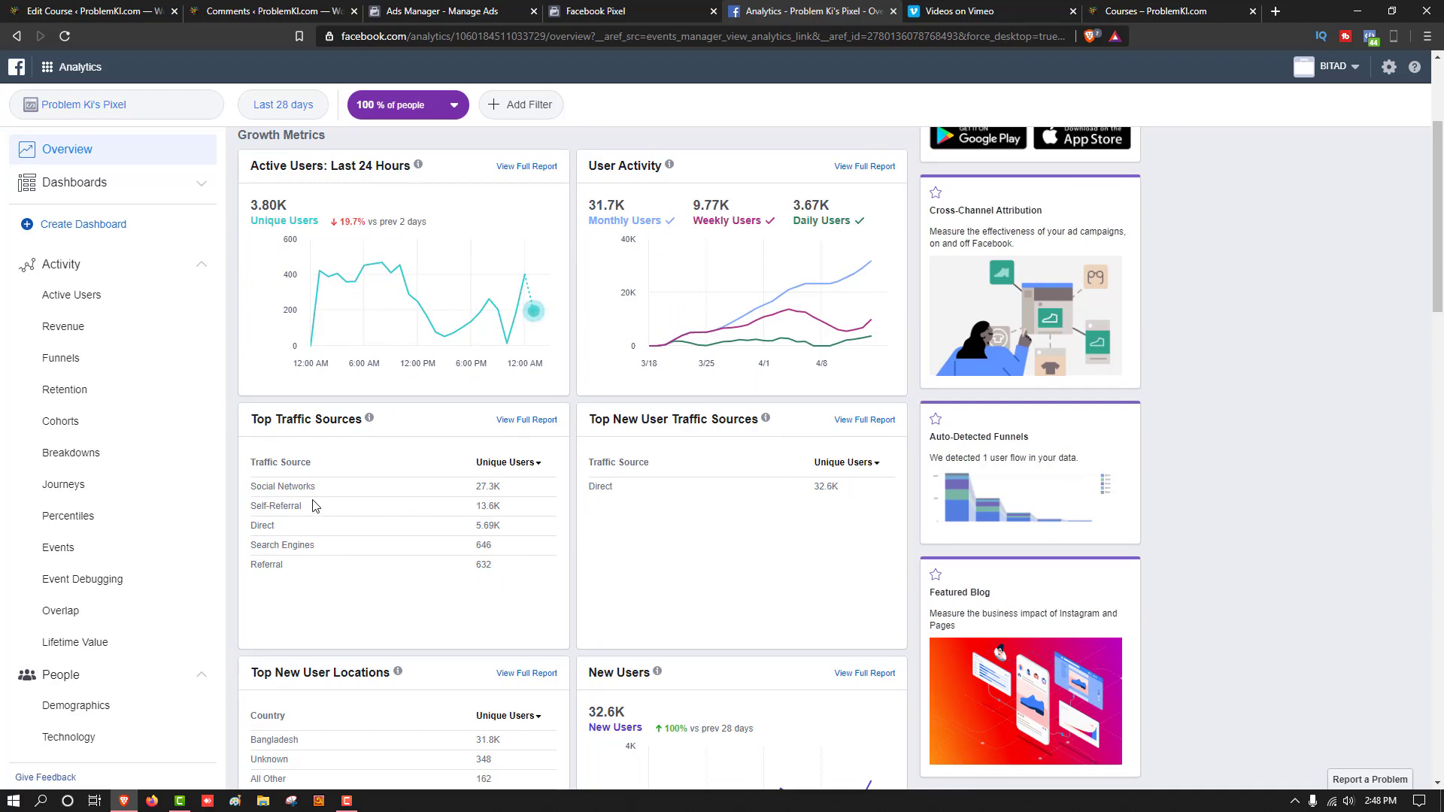
{"action": "scroll", "coordinate": [306, 513], "scroll_direction": "down", "scroll_amount": 1}
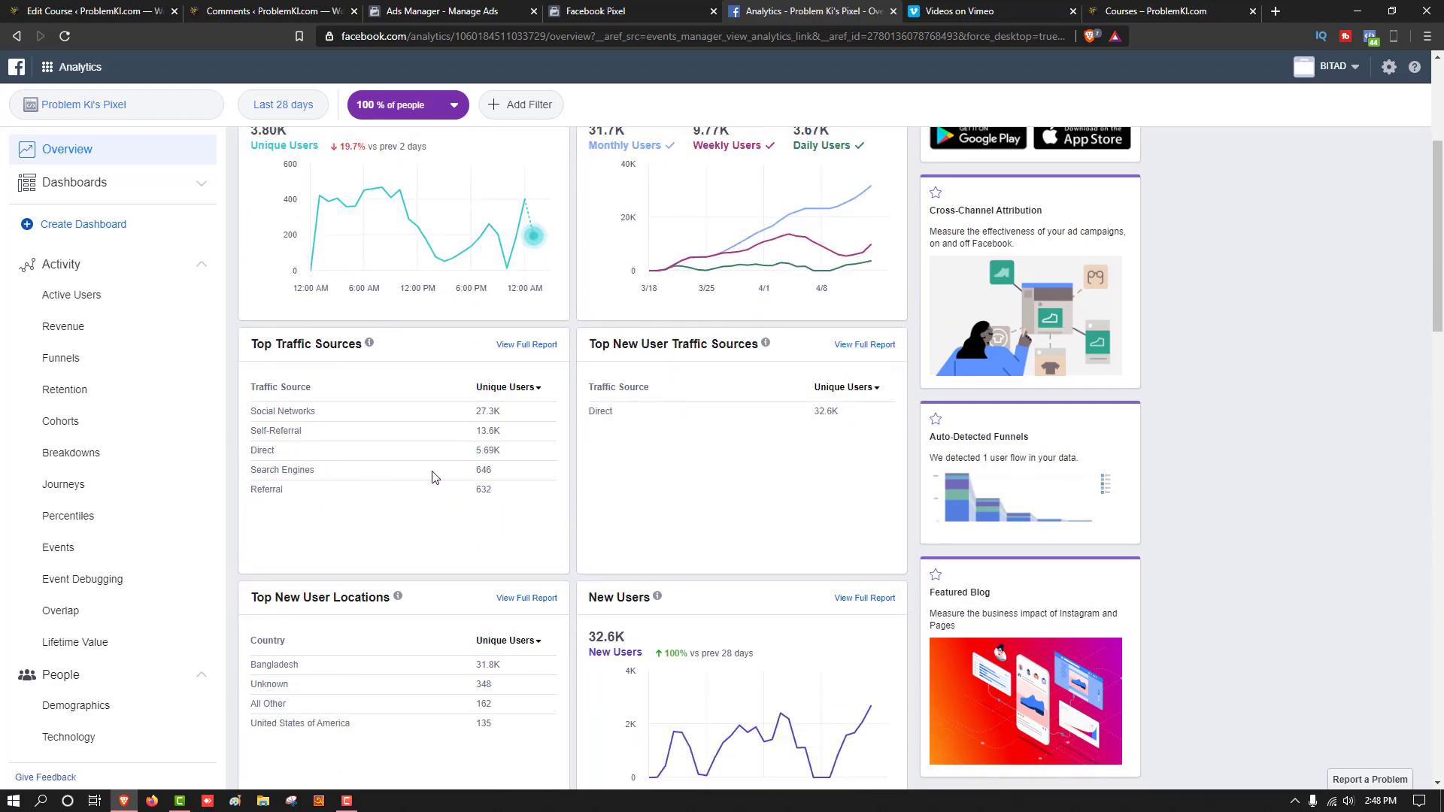
{"action": "left_click_drag", "start_coordinate": [556, 472], "coordinate": [475, 470]}
{"action": "scroll", "coordinate": [391, 493], "scroll_direction": "down", "scroll_amount": 1}
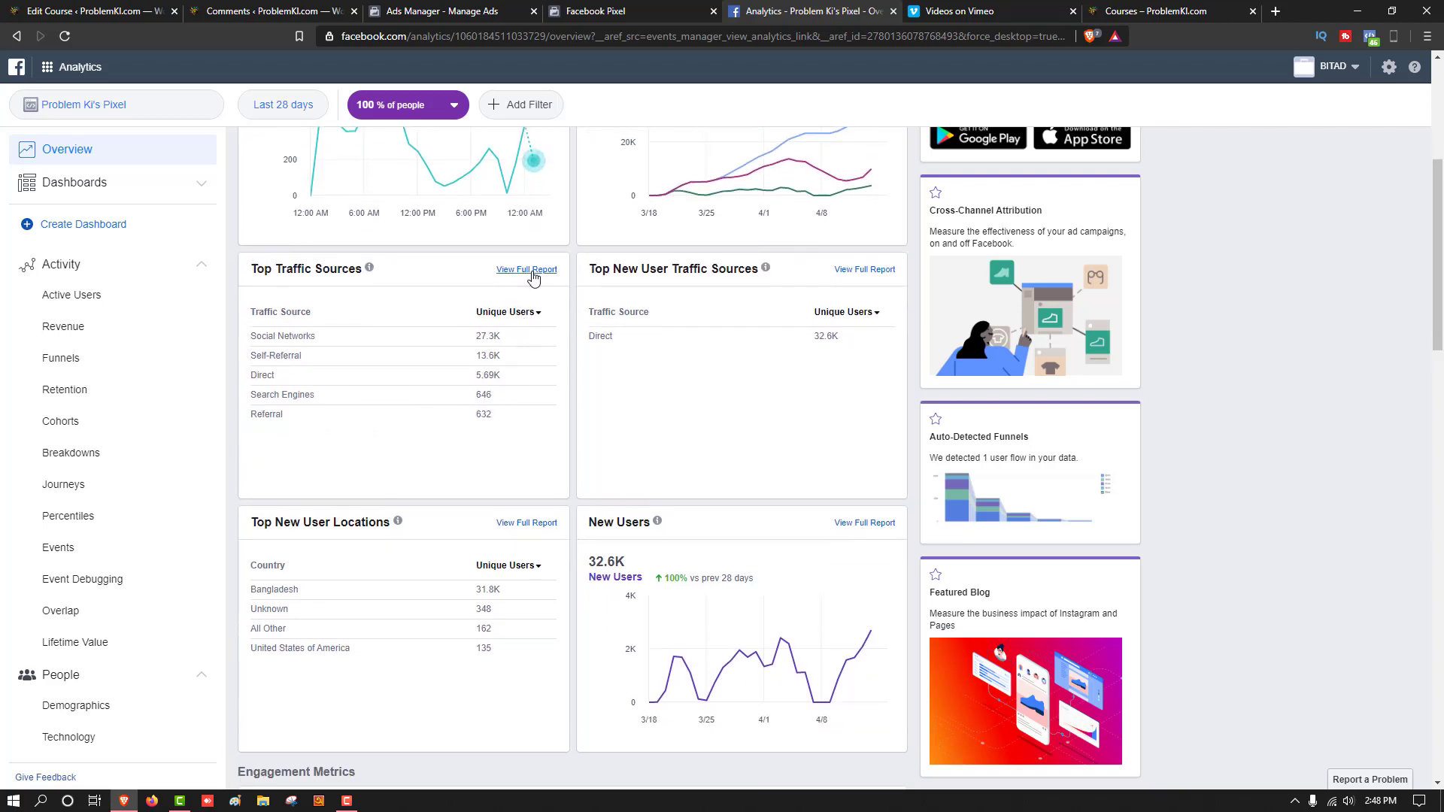
{"action": "left_click", "coordinate": [530, 273]}
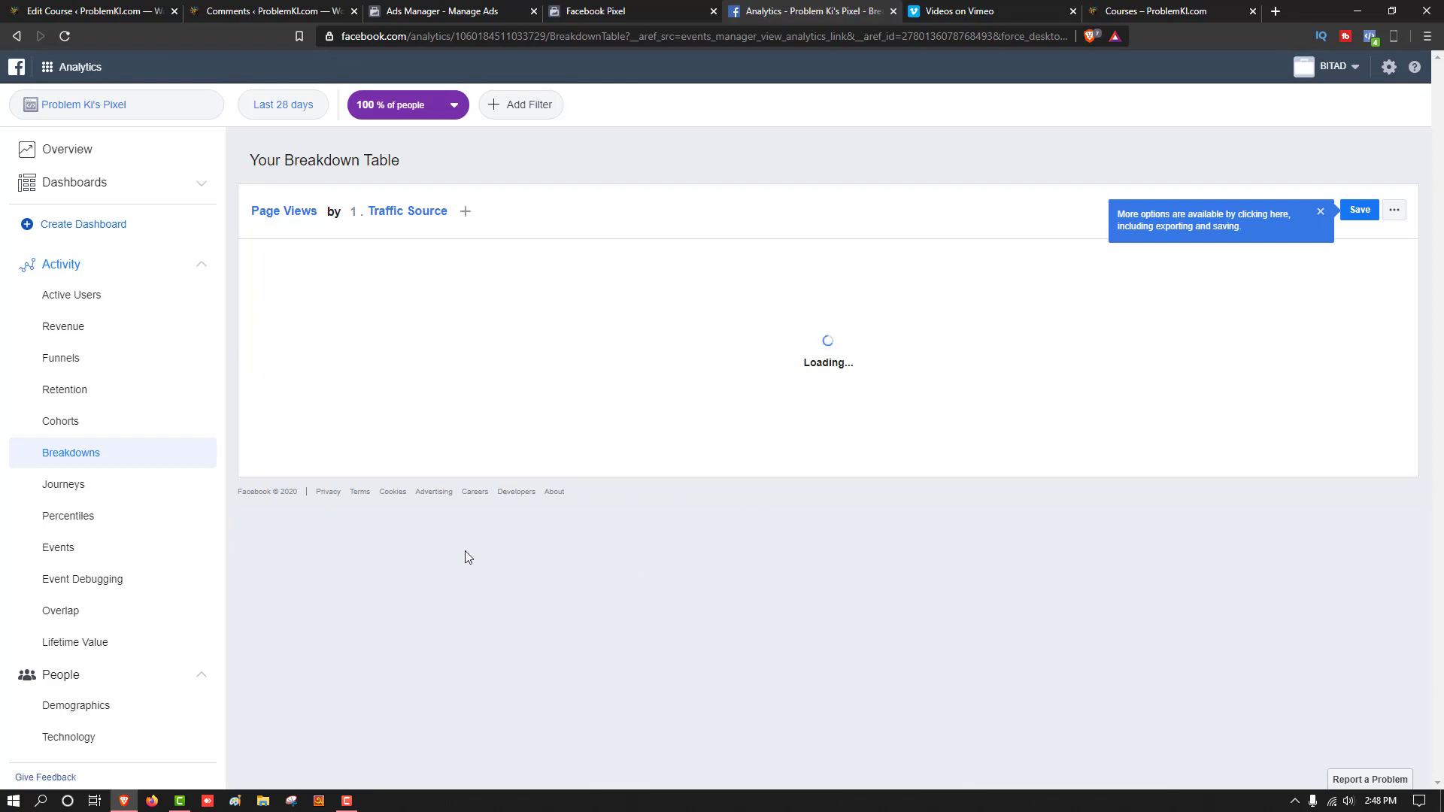
Close the analytics report, switch Events Manager to the BlendDoIT pixel with Pixel ID ending 6611, and examine its event activity
{"action": "left_click", "coordinate": [622, 9]}
{"action": "left_click", "coordinate": [893, 12]}
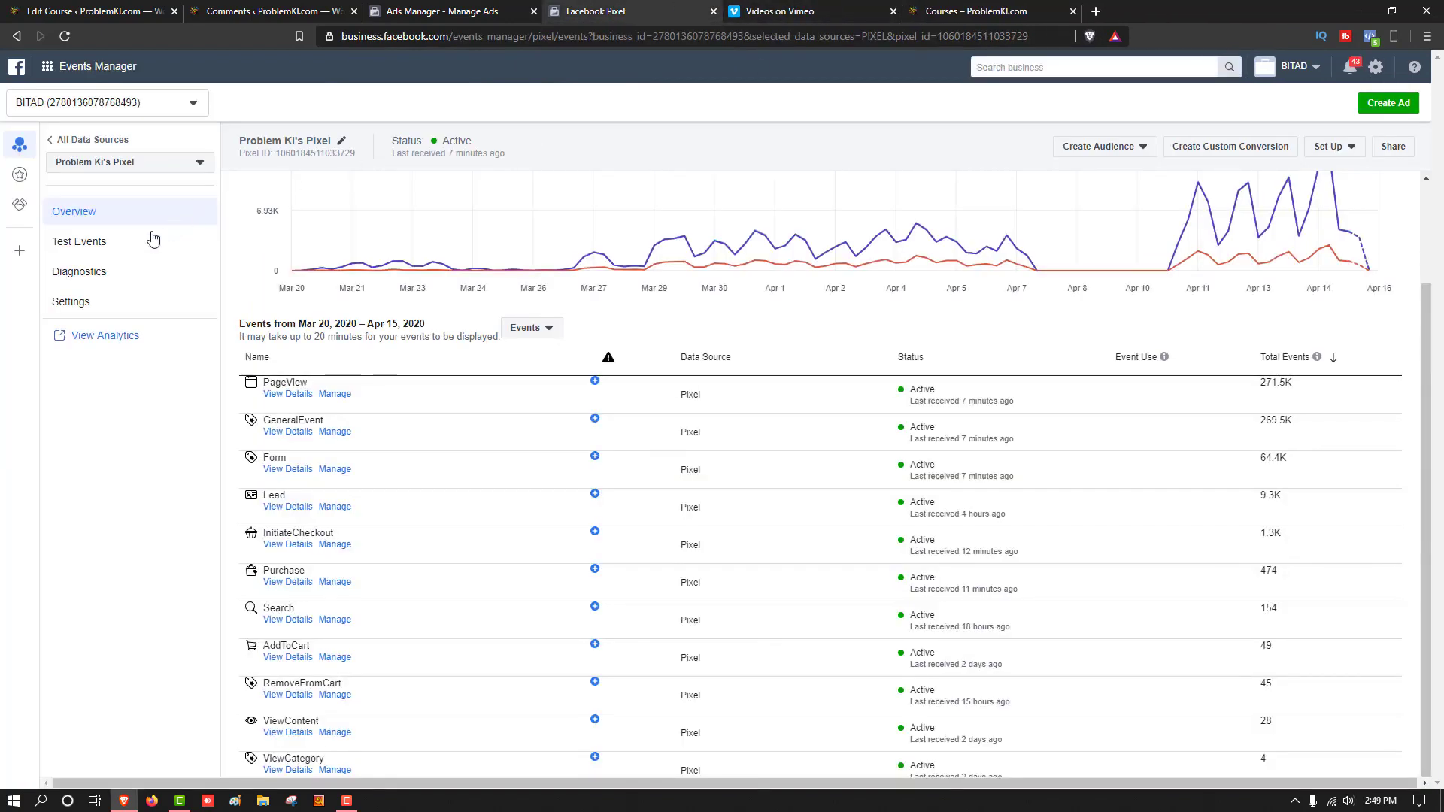
{"action": "left_click", "coordinate": [136, 170]}
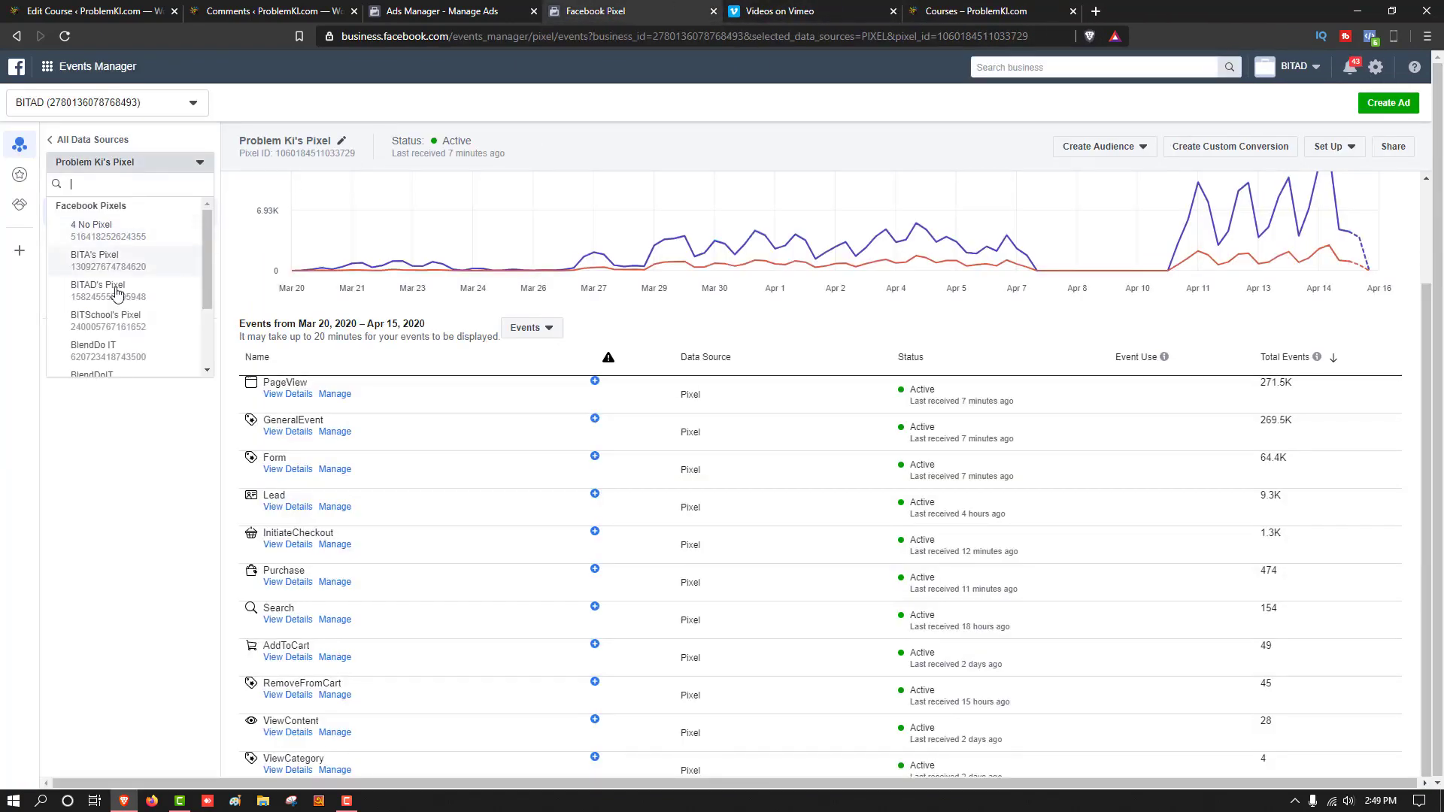
{"action": "scroll", "coordinate": [117, 324], "scroll_direction": "down", "scroll_amount": 3}
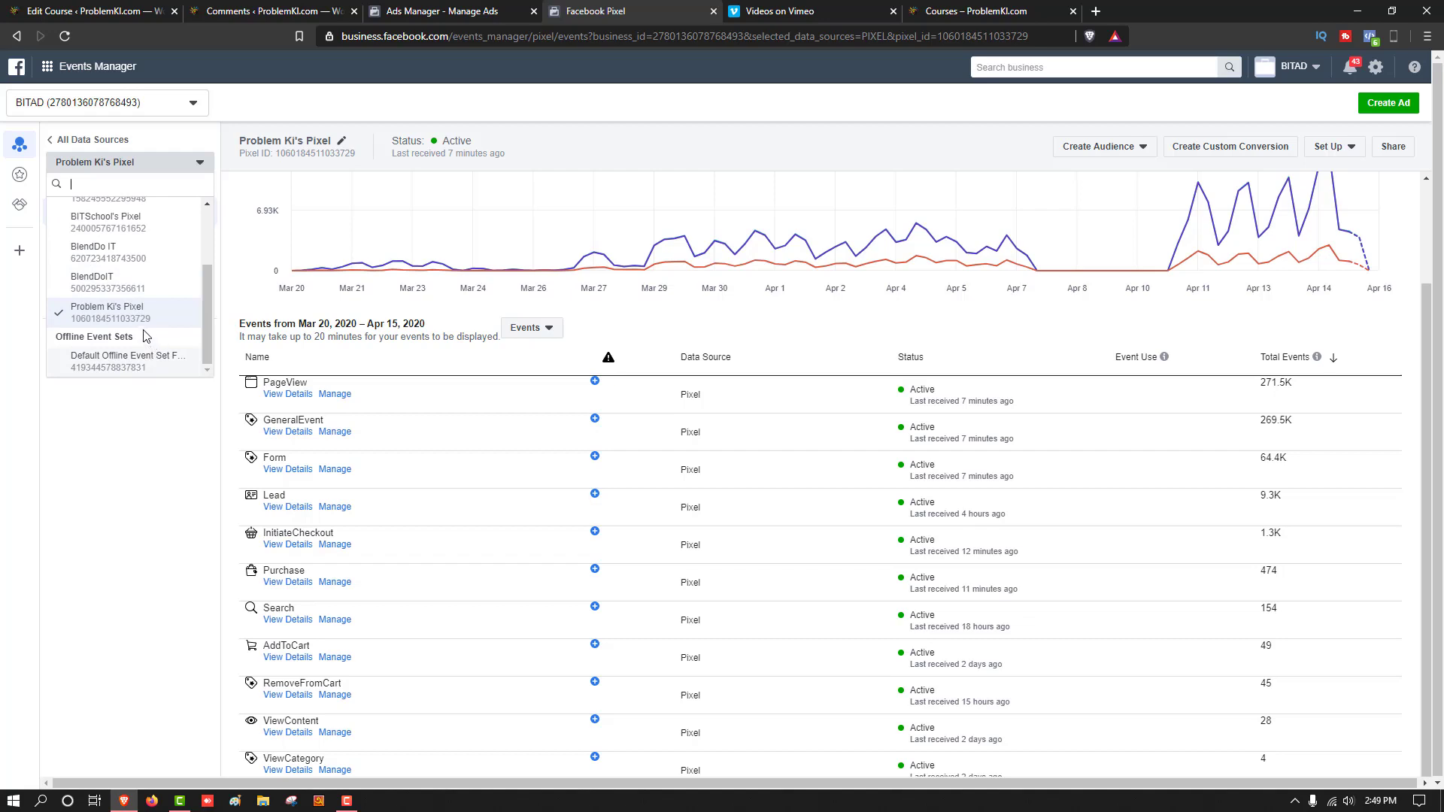
{"action": "left_click", "coordinate": [113, 283]}
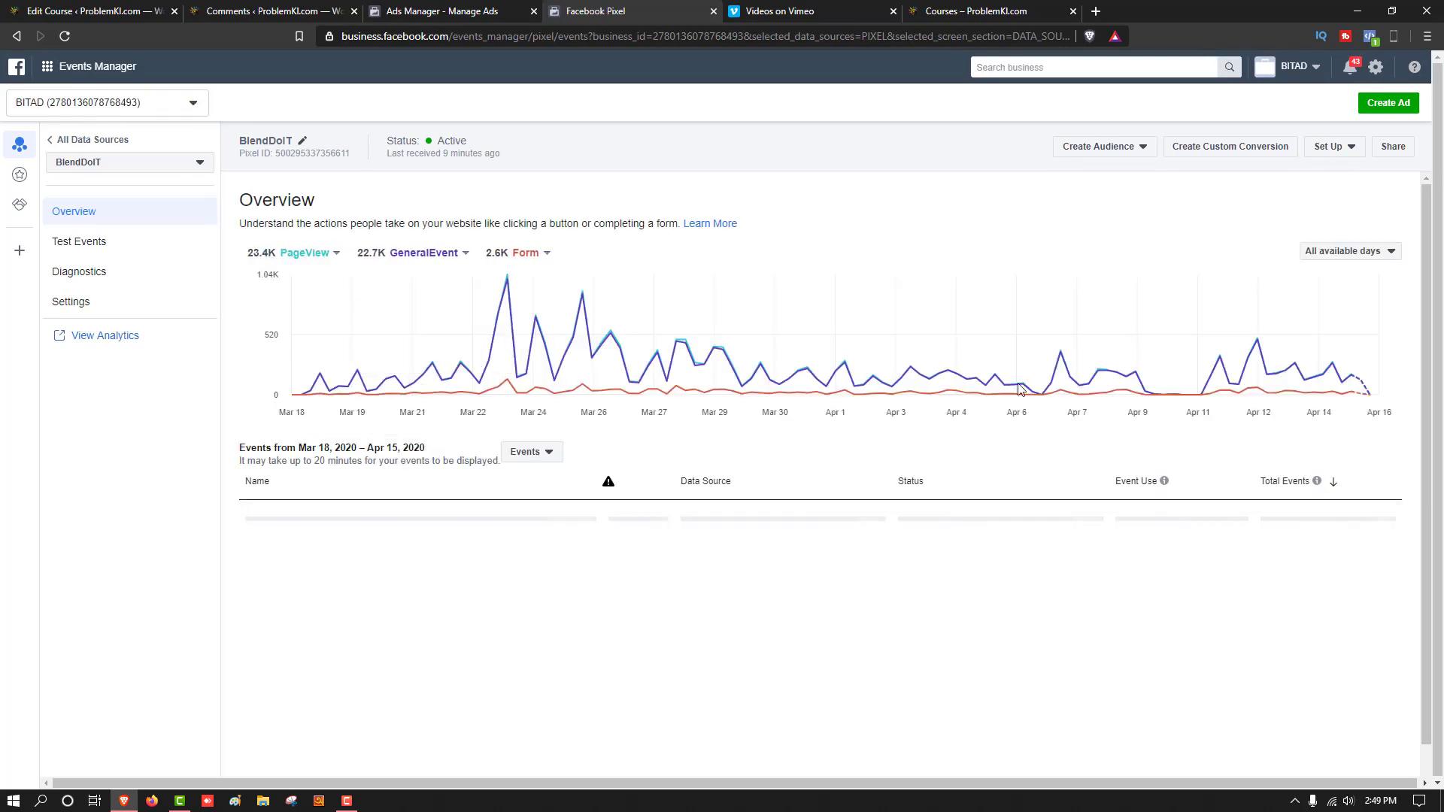
{"action": "scroll", "coordinate": [1249, 521], "scroll_direction": "down", "scroll_amount": 1}
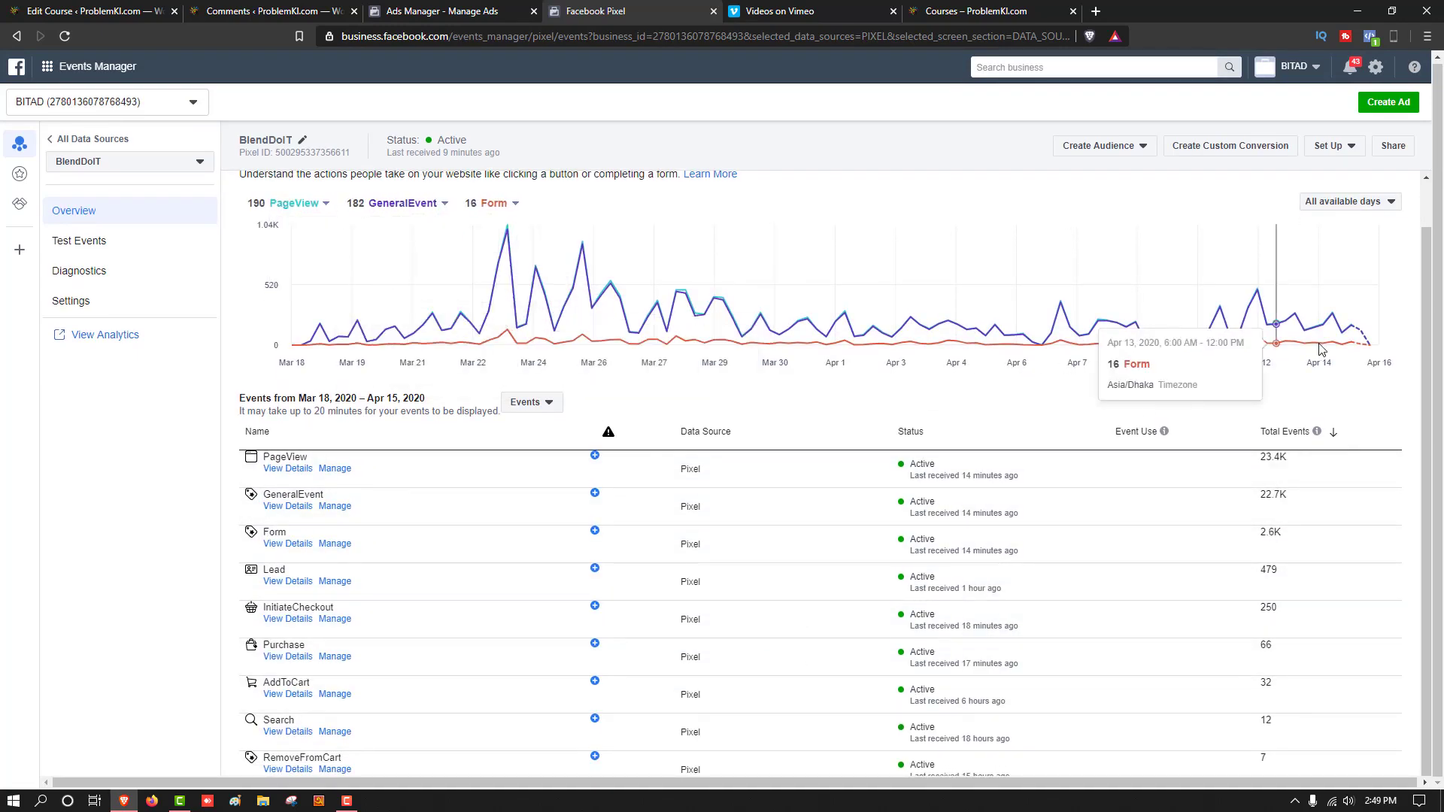
Switch to the BITSchool ad account and look over its data sources
{"action": "left_click", "coordinate": [126, 109]}
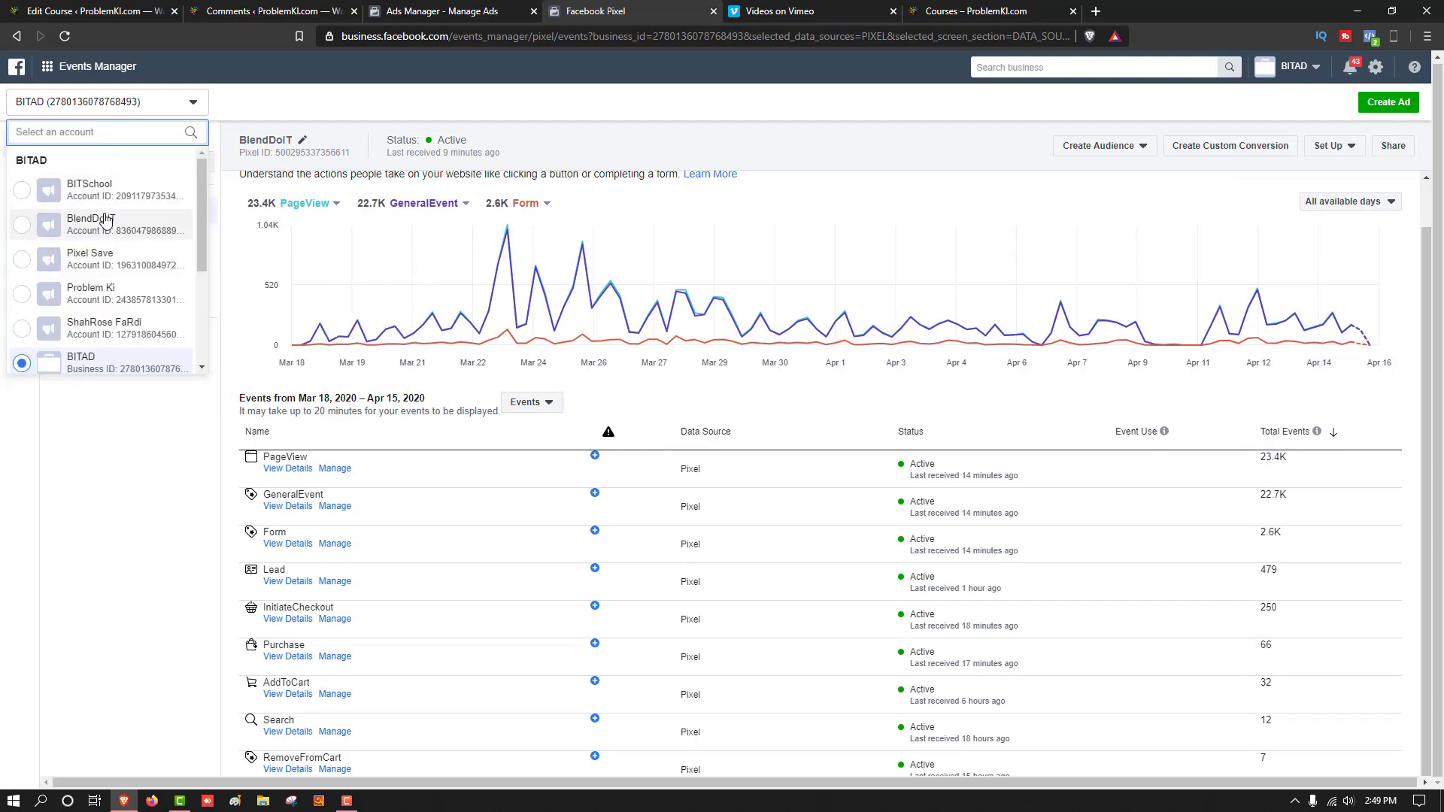
{"action": "left_click", "coordinate": [95, 191]}
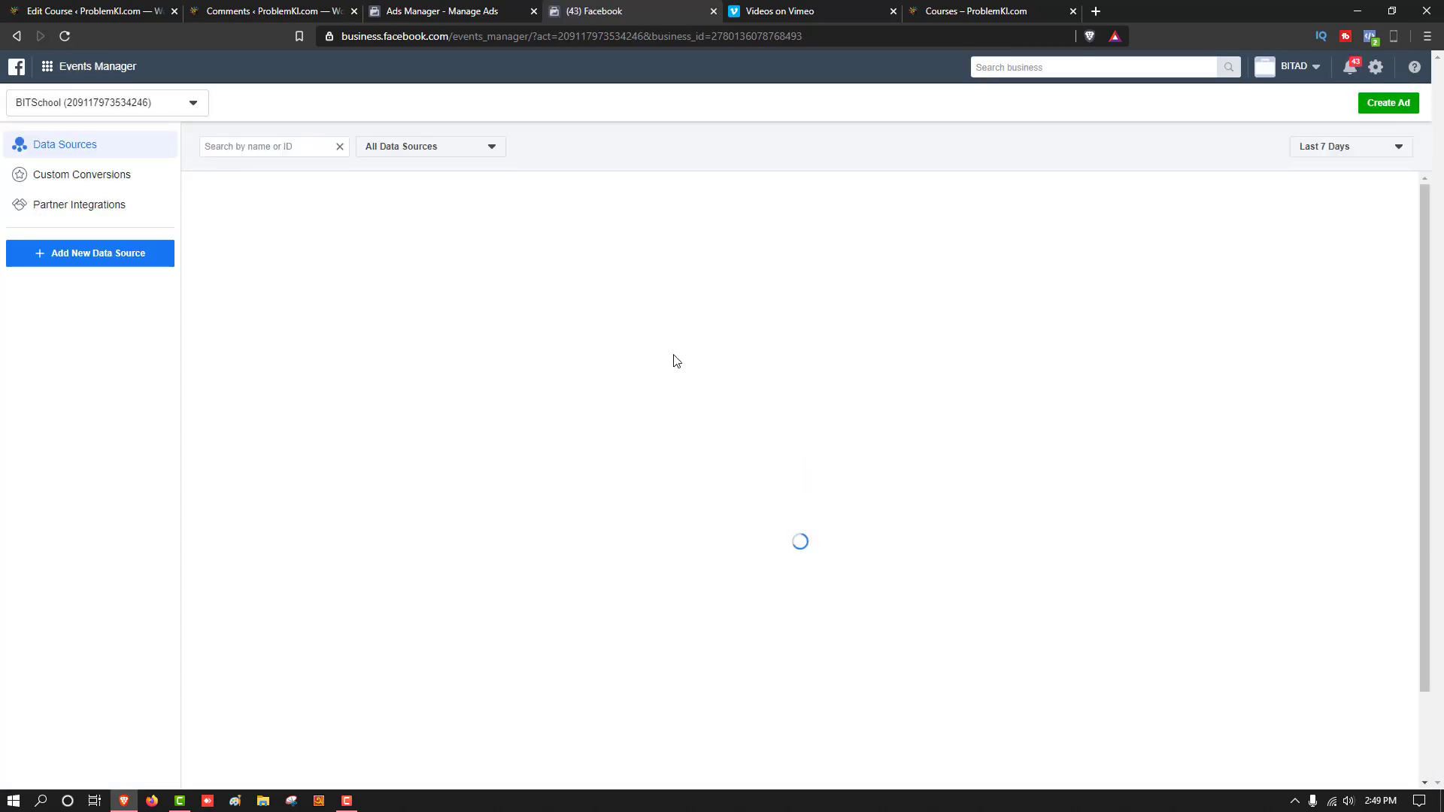
{"action": "scroll", "coordinate": [677, 526], "scroll_direction": "down", "scroll_amount": 1}
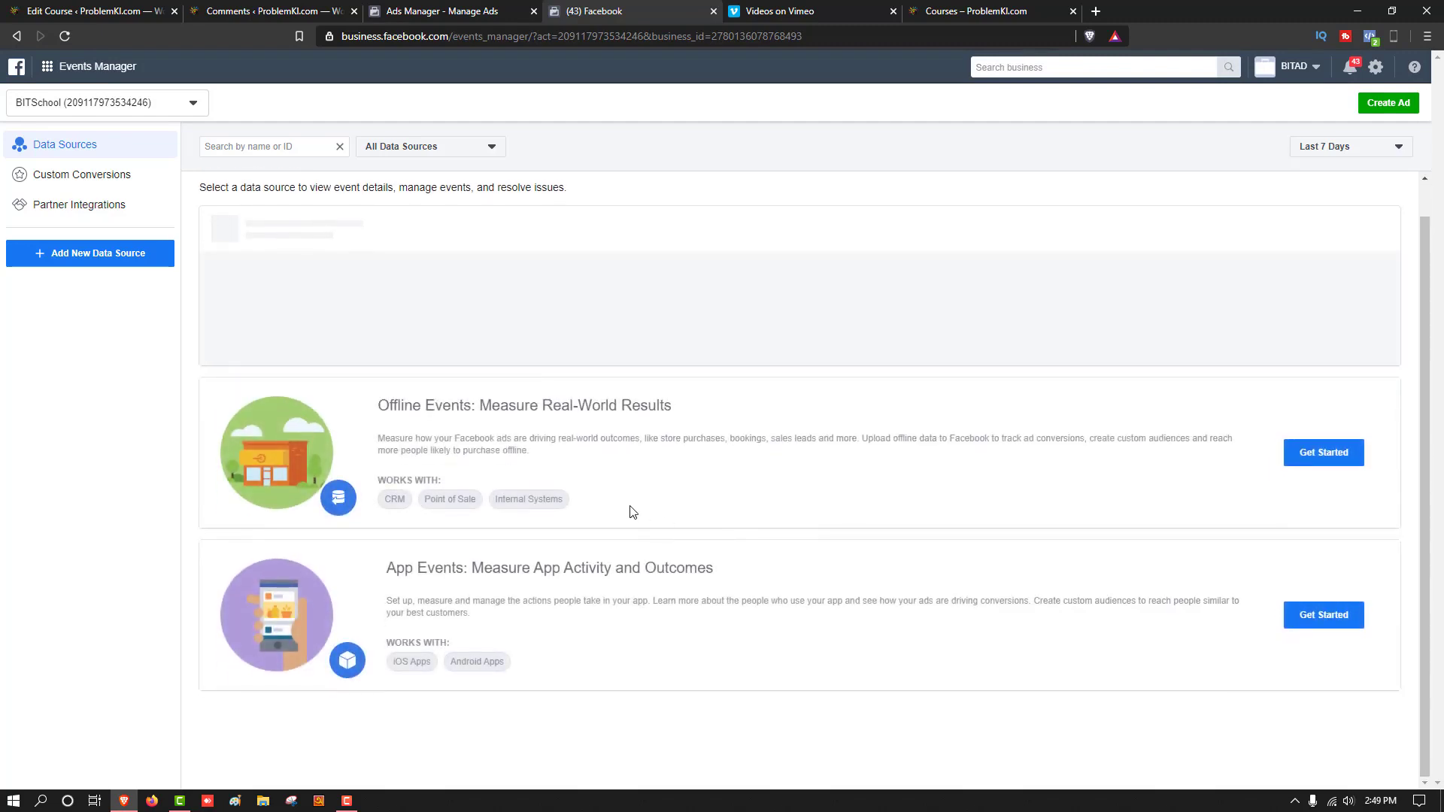
{"action": "scroll", "coordinate": [283, 386], "scroll_direction": "up", "scroll_amount": 1}
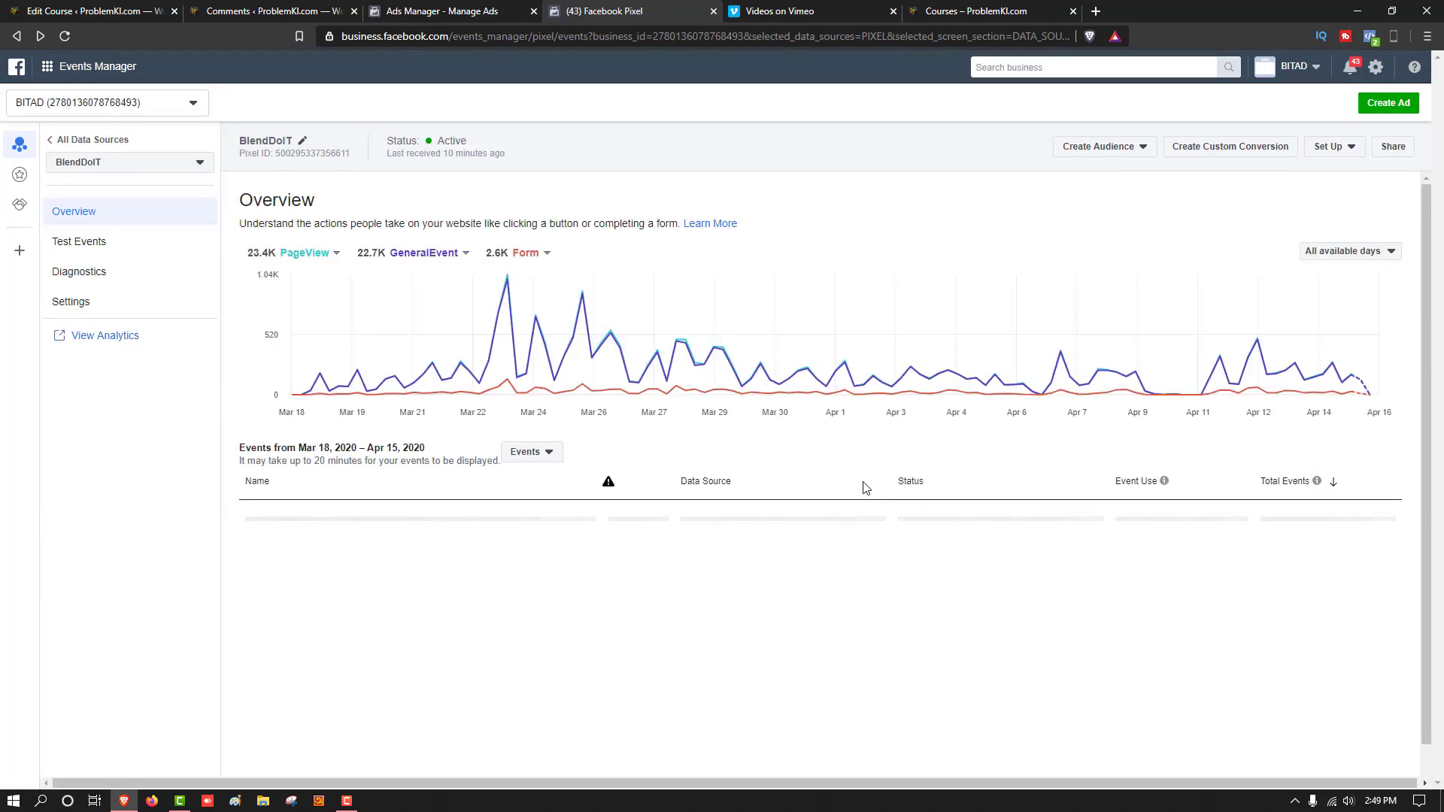
List the URLs tracked by the BlendDoIT pixel, go through them, and return to the events list
{"action": "scroll", "coordinate": [782, 574], "scroll_direction": "down", "scroll_amount": 1}
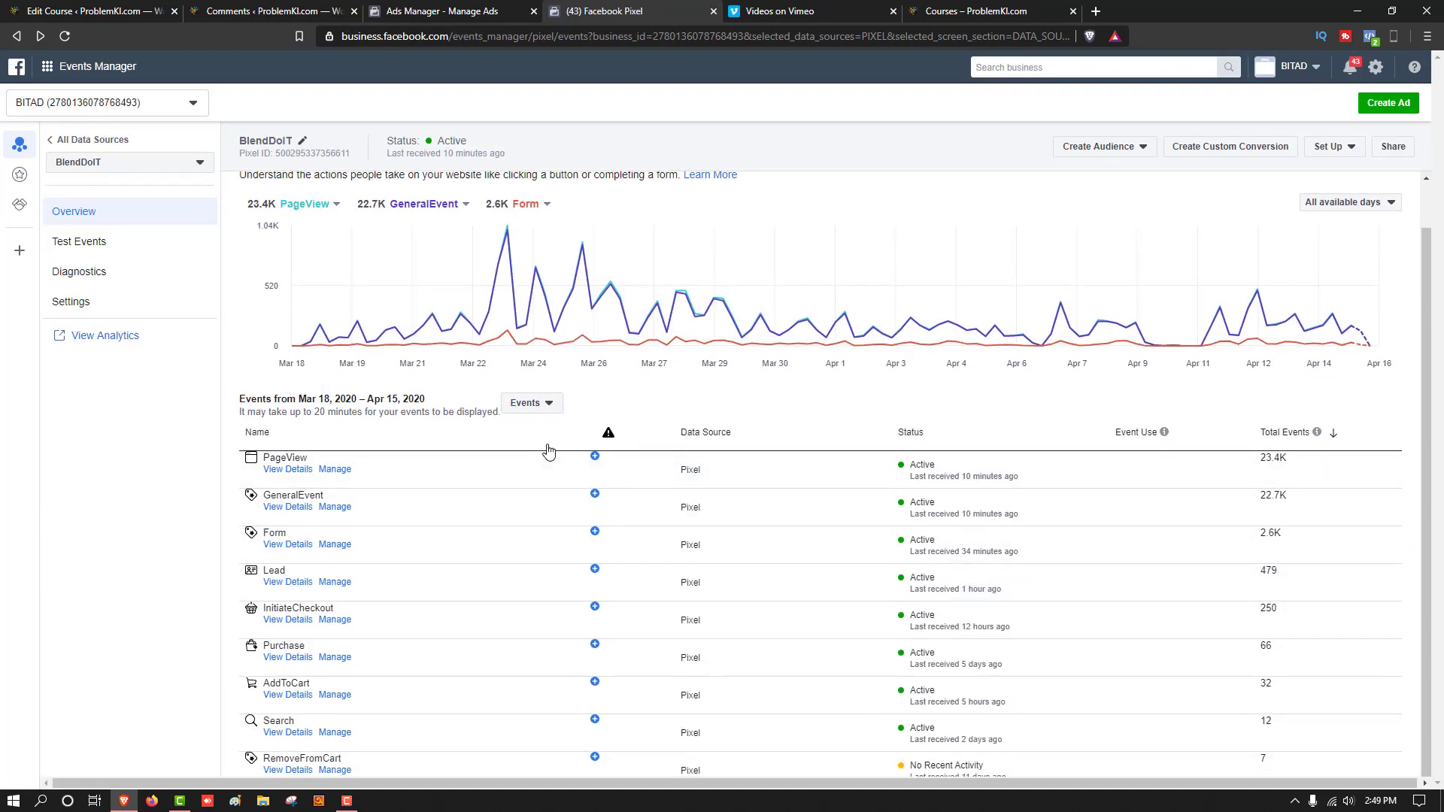
{"action": "left_click", "coordinate": [538, 406]}
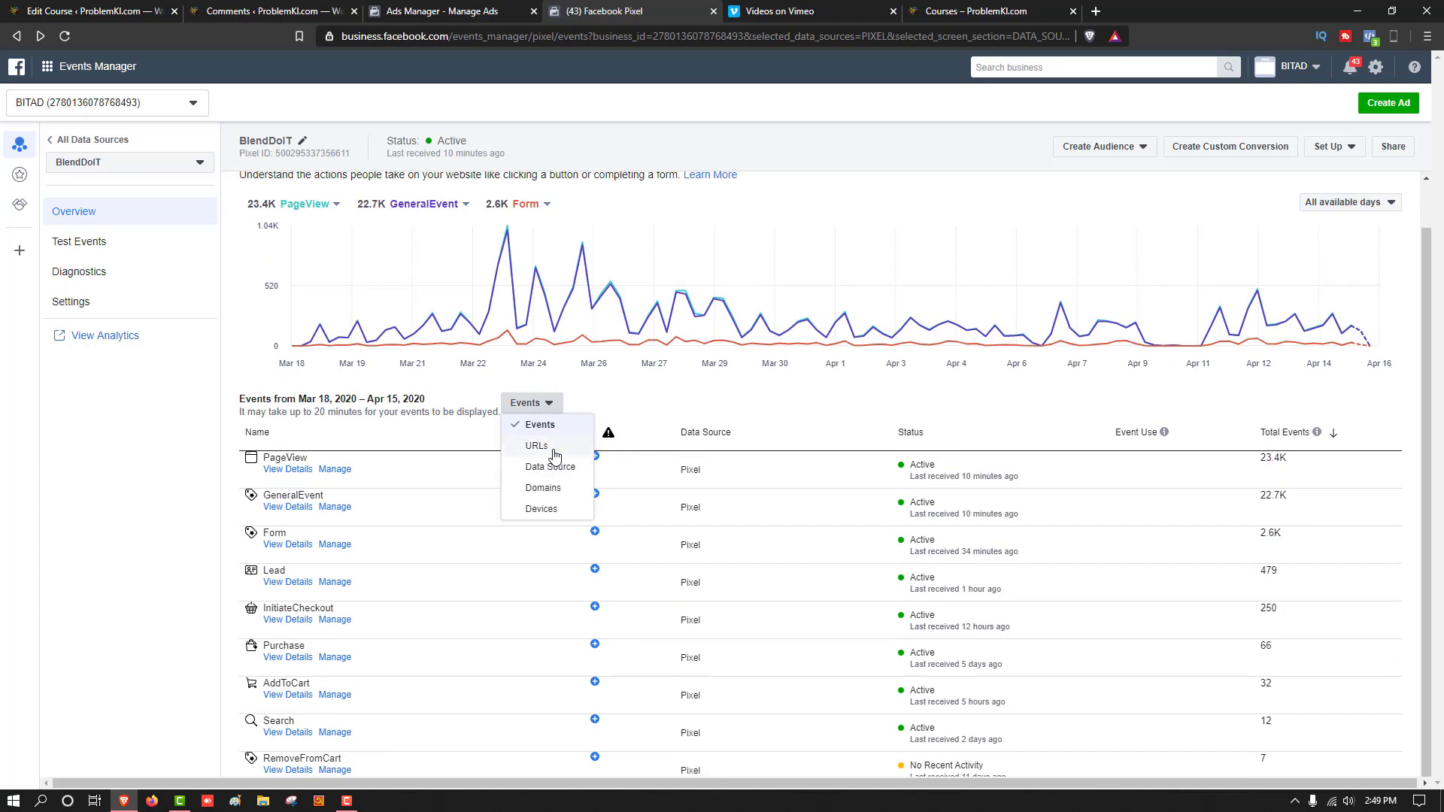
{"action": "left_click", "coordinate": [555, 466]}
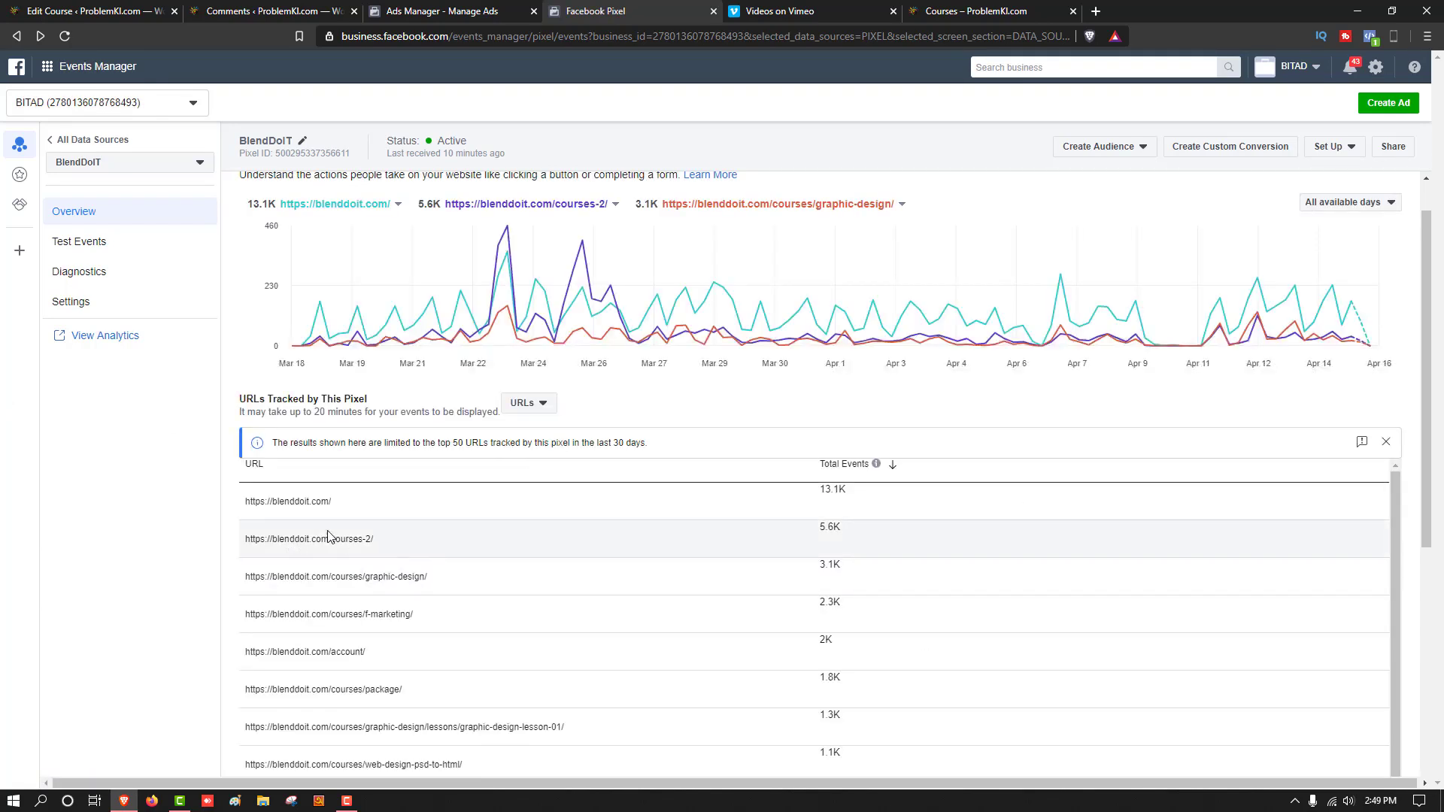
{"action": "scroll", "coordinate": [399, 555], "scroll_direction": "down", "scroll_amount": 2}
{"action": "scroll", "coordinate": [399, 554], "scroll_direction": "down", "scroll_amount": 12}
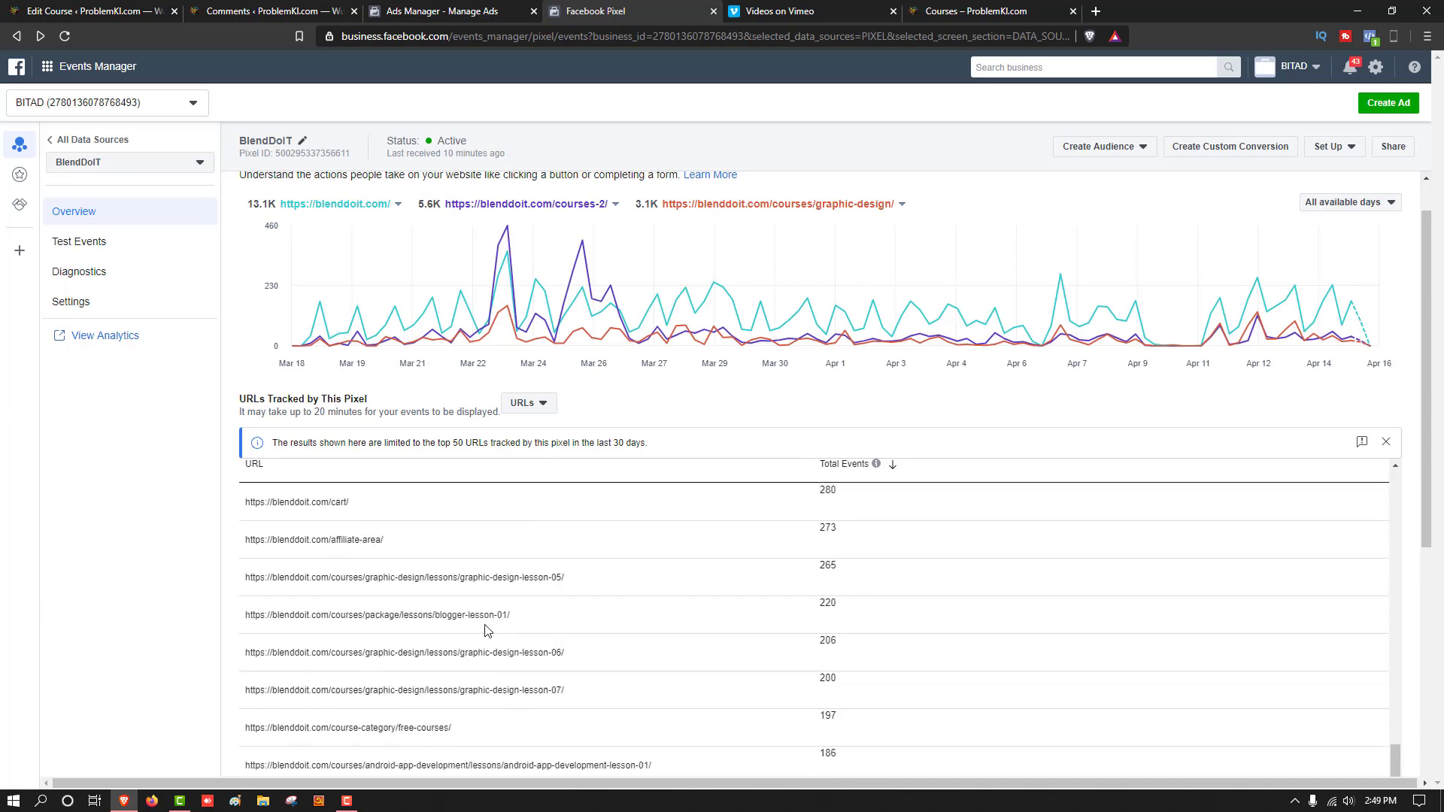
{"action": "left_click", "coordinate": [539, 416]}
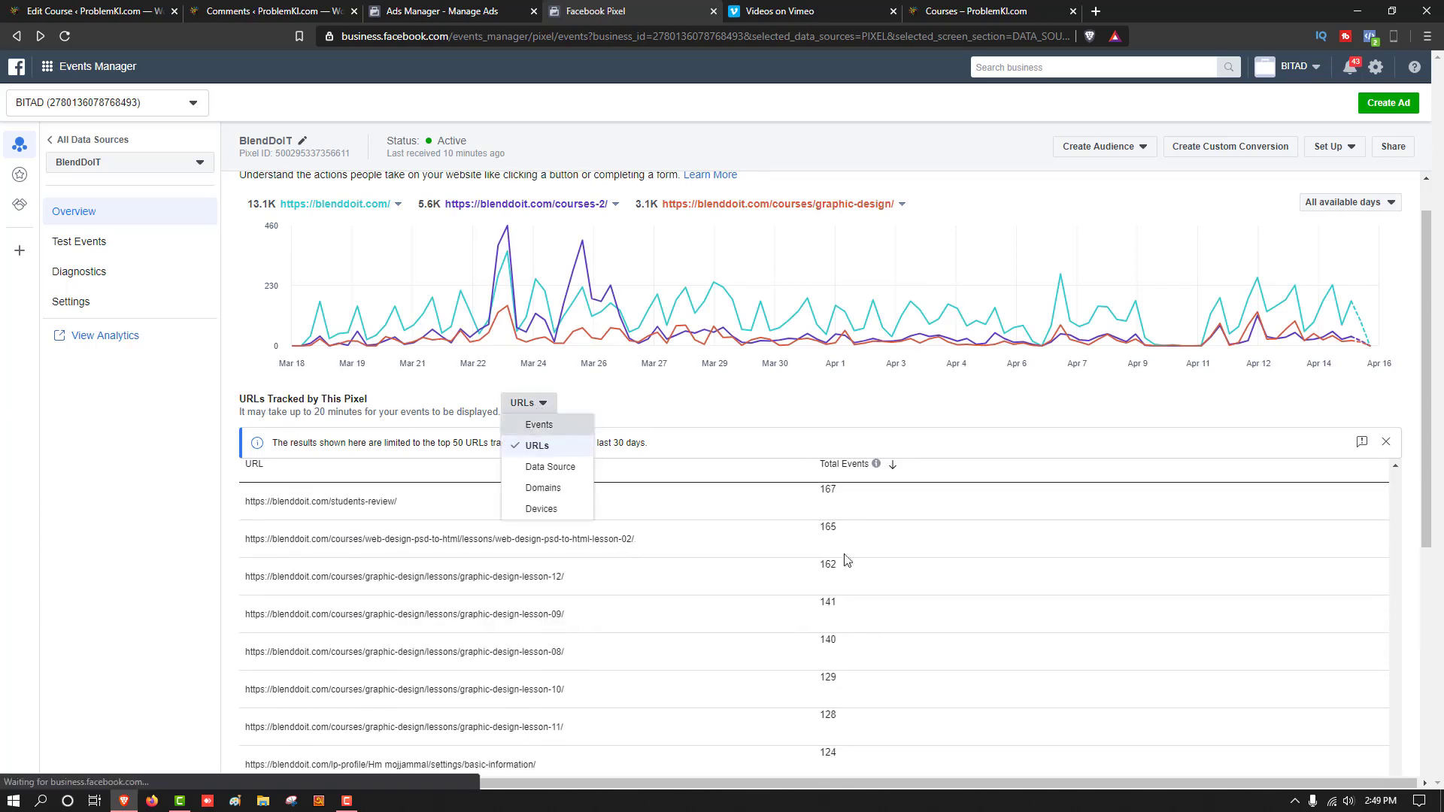
{"action": "left_click", "coordinate": [527, 423]}
Check the date range presets available for the BlendDoIT overview and close them without choosing another range
{"action": "left_click", "coordinate": [1343, 200]}
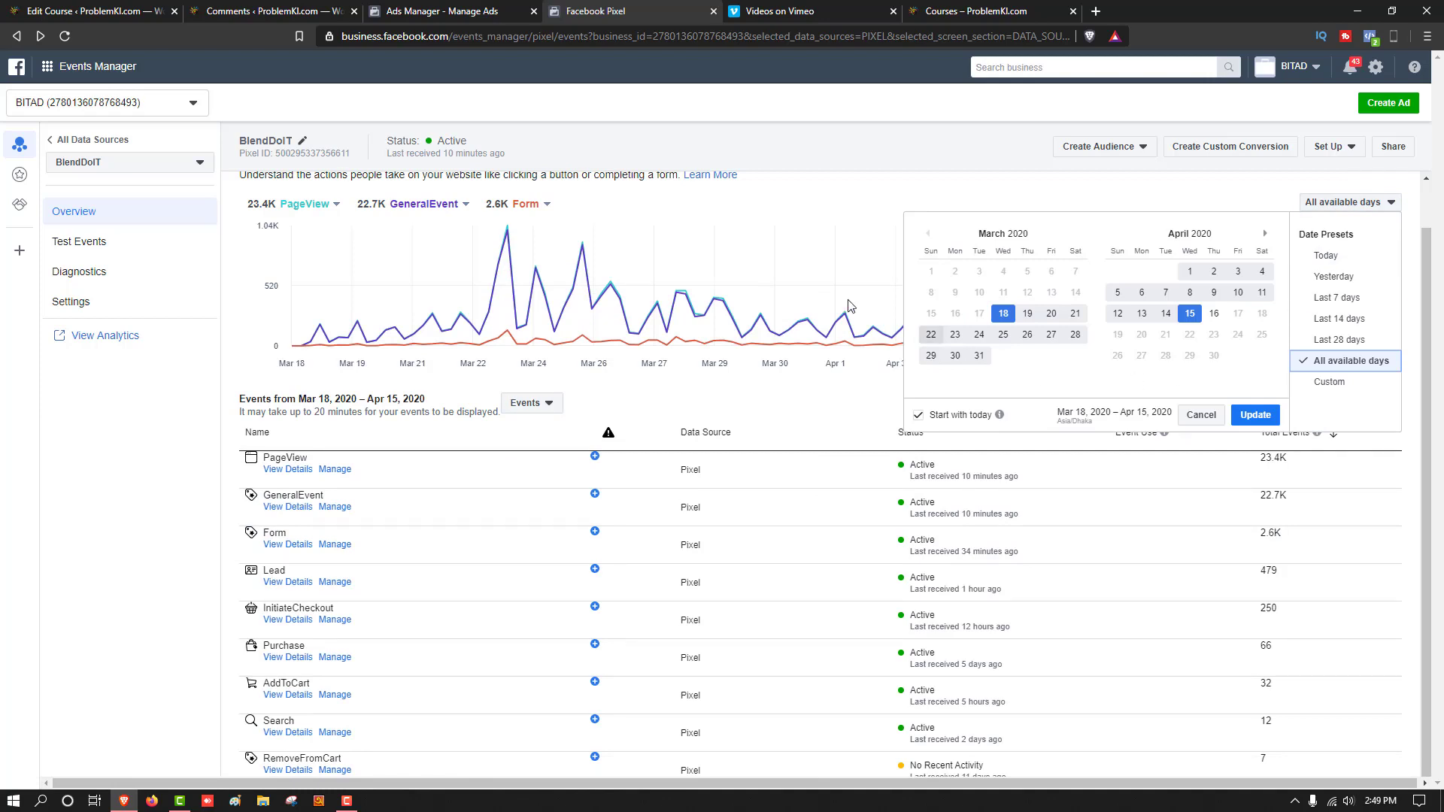
{"action": "scroll", "coordinate": [524, 252], "scroll_direction": "up", "scroll_amount": 1}
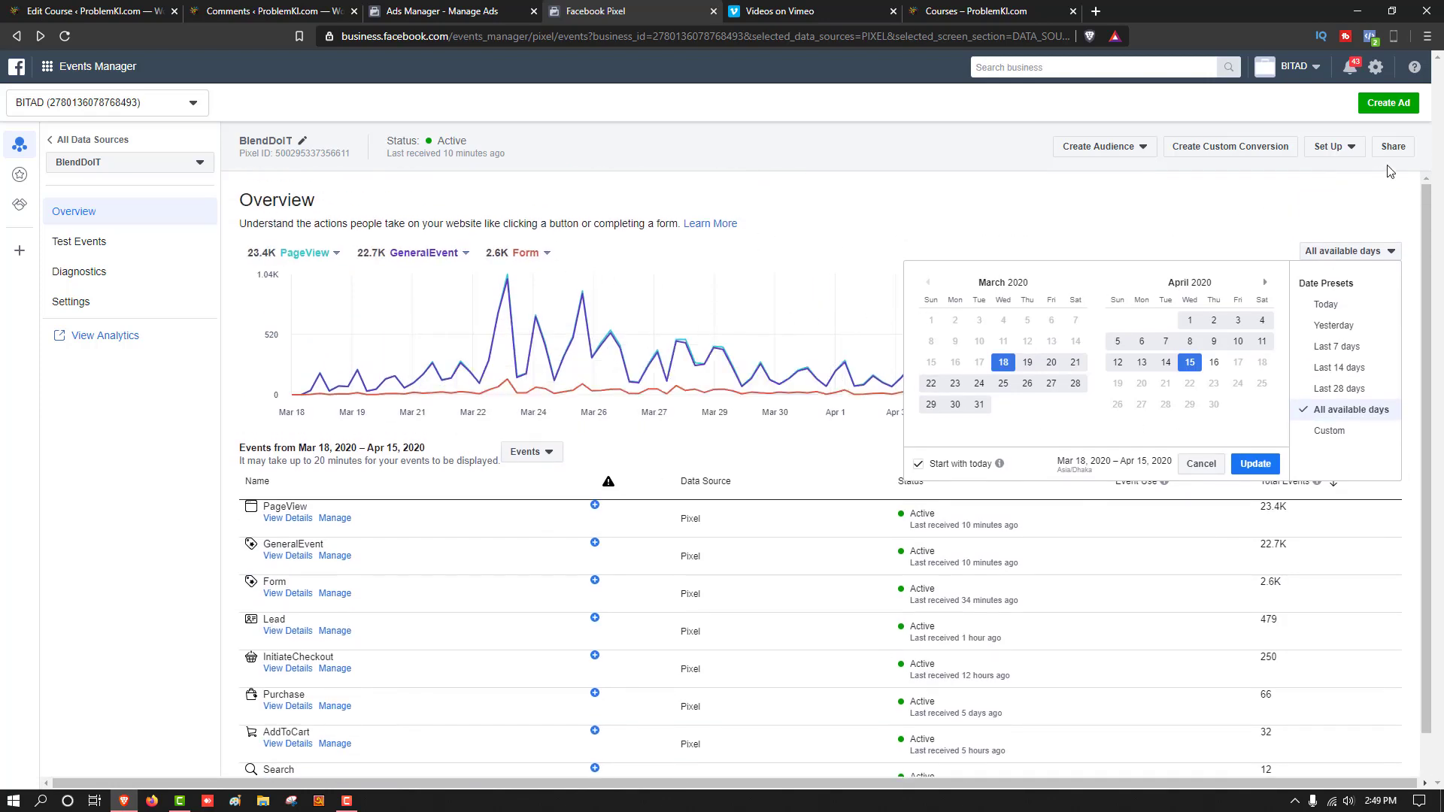
{"action": "left_click", "coordinate": [1151, 213]}
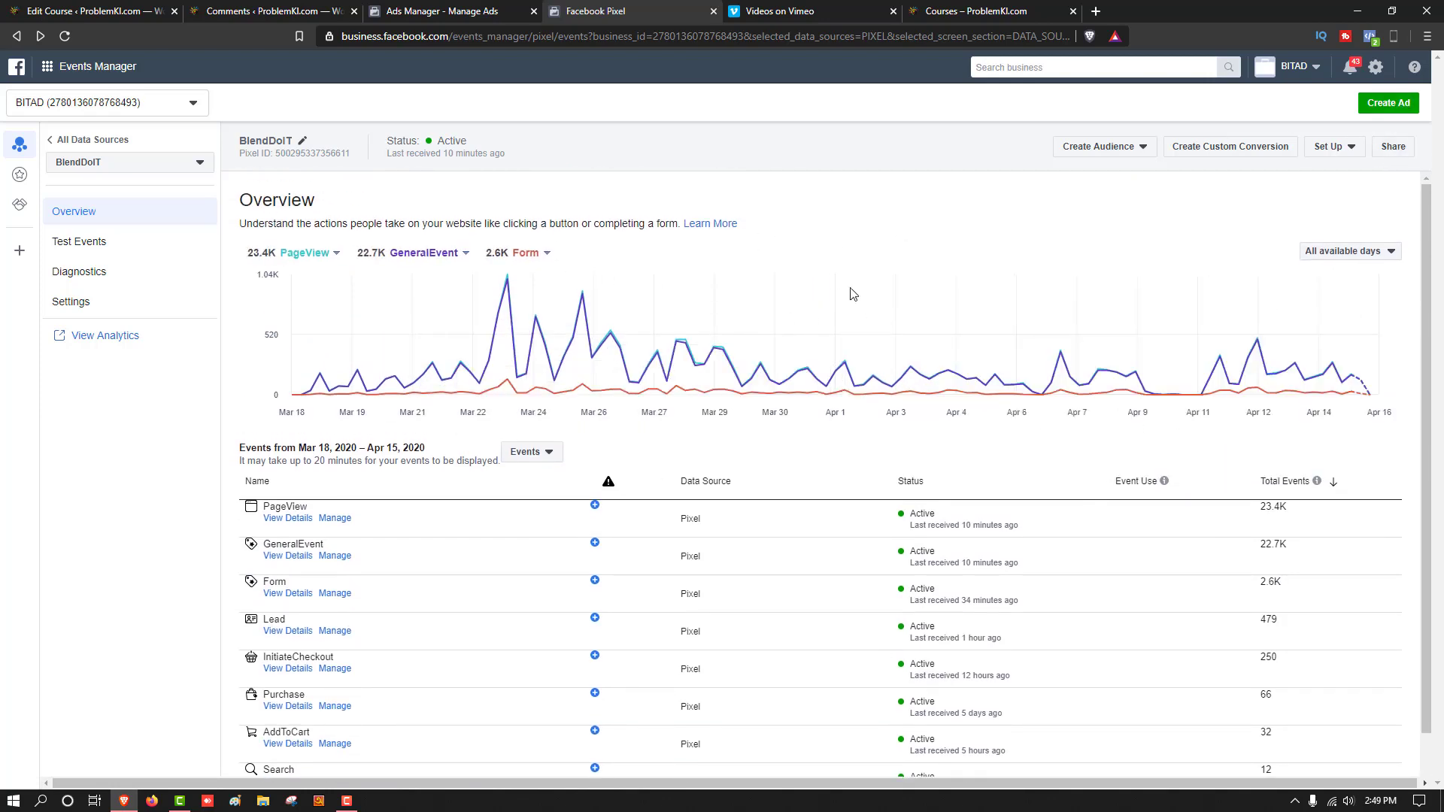
Open the BlendDoIT pixel's settings and expand the Automatic Advanced Matching options
{"action": "left_click", "coordinate": [113, 314]}
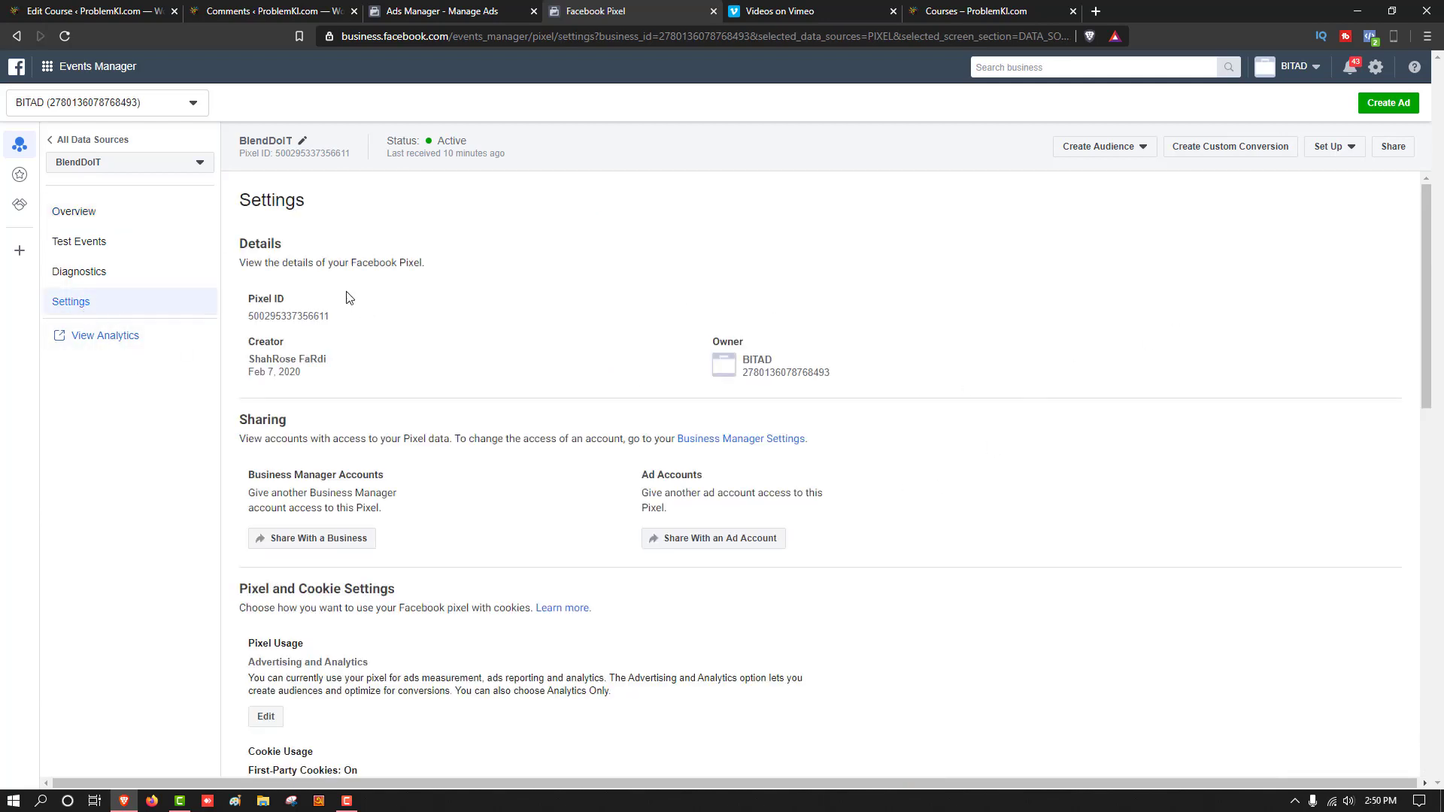
{"action": "scroll", "coordinate": [301, 265], "scroll_direction": "down", "scroll_amount": 8}
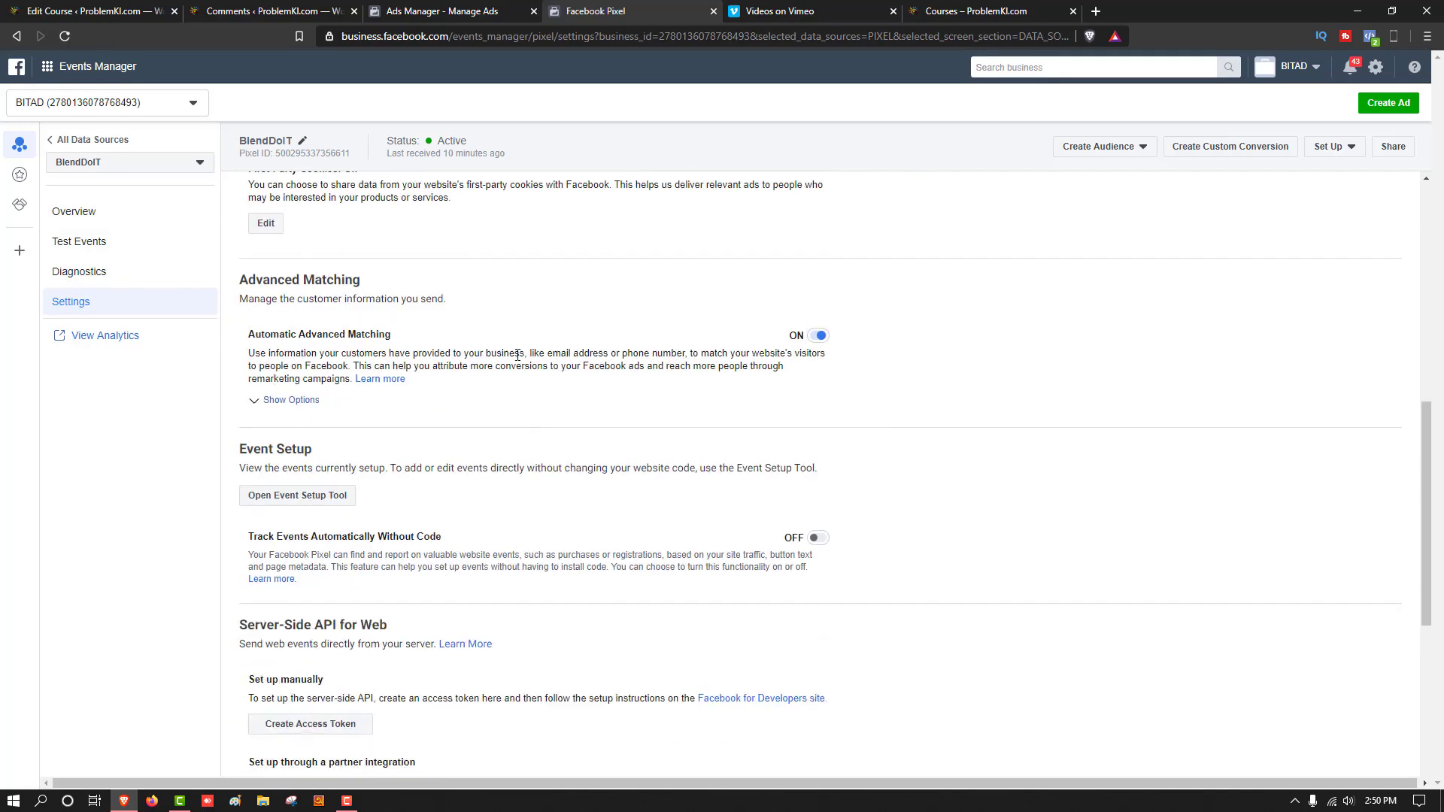
{"action": "left_click", "coordinate": [278, 406]}
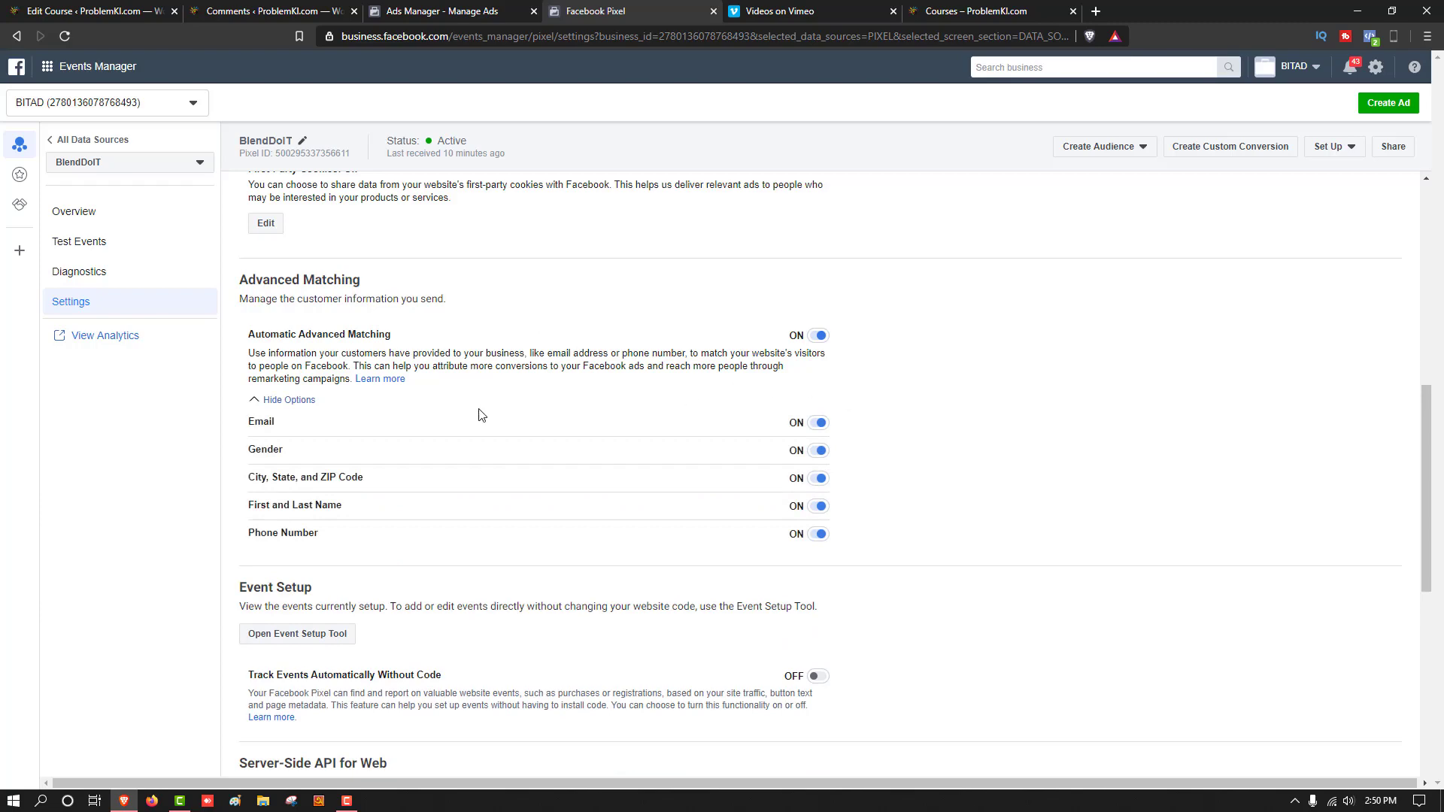
Review the pixel's server-side API, traffic permissions and sharing settings, and return to the event overview
{"action": "scroll", "coordinate": [452, 410], "scroll_direction": "down", "scroll_amount": 5}
{"action": "scroll", "coordinate": [445, 507], "scroll_direction": "down", "scroll_amount": 2}
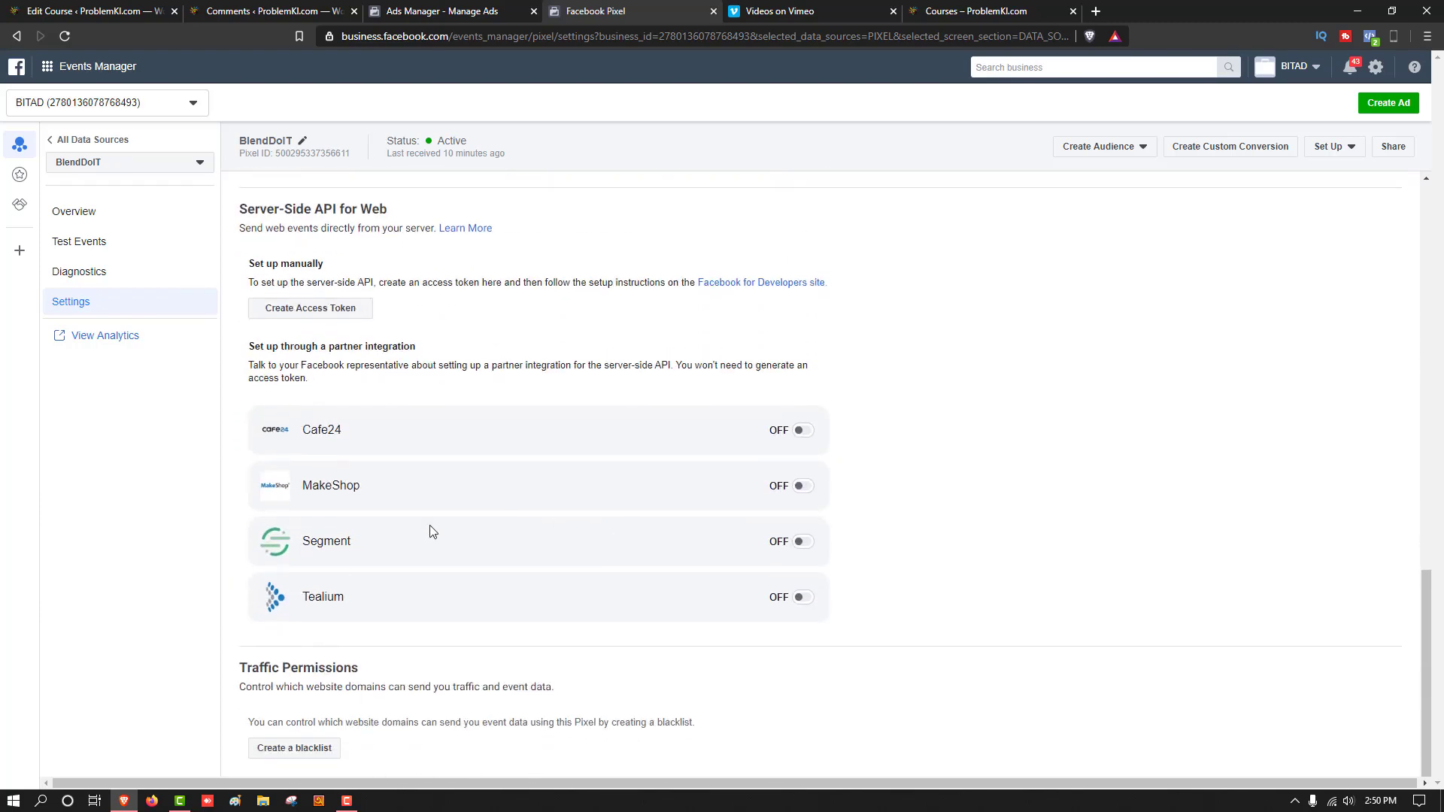
{"action": "scroll", "coordinate": [381, 346], "scroll_direction": "up", "scroll_amount": 3}
{"action": "scroll", "coordinate": [645, 358], "scroll_direction": "down", "scroll_amount": 3}
{"action": "scroll", "coordinate": [651, 514], "scroll_direction": "up", "scroll_amount": 10}
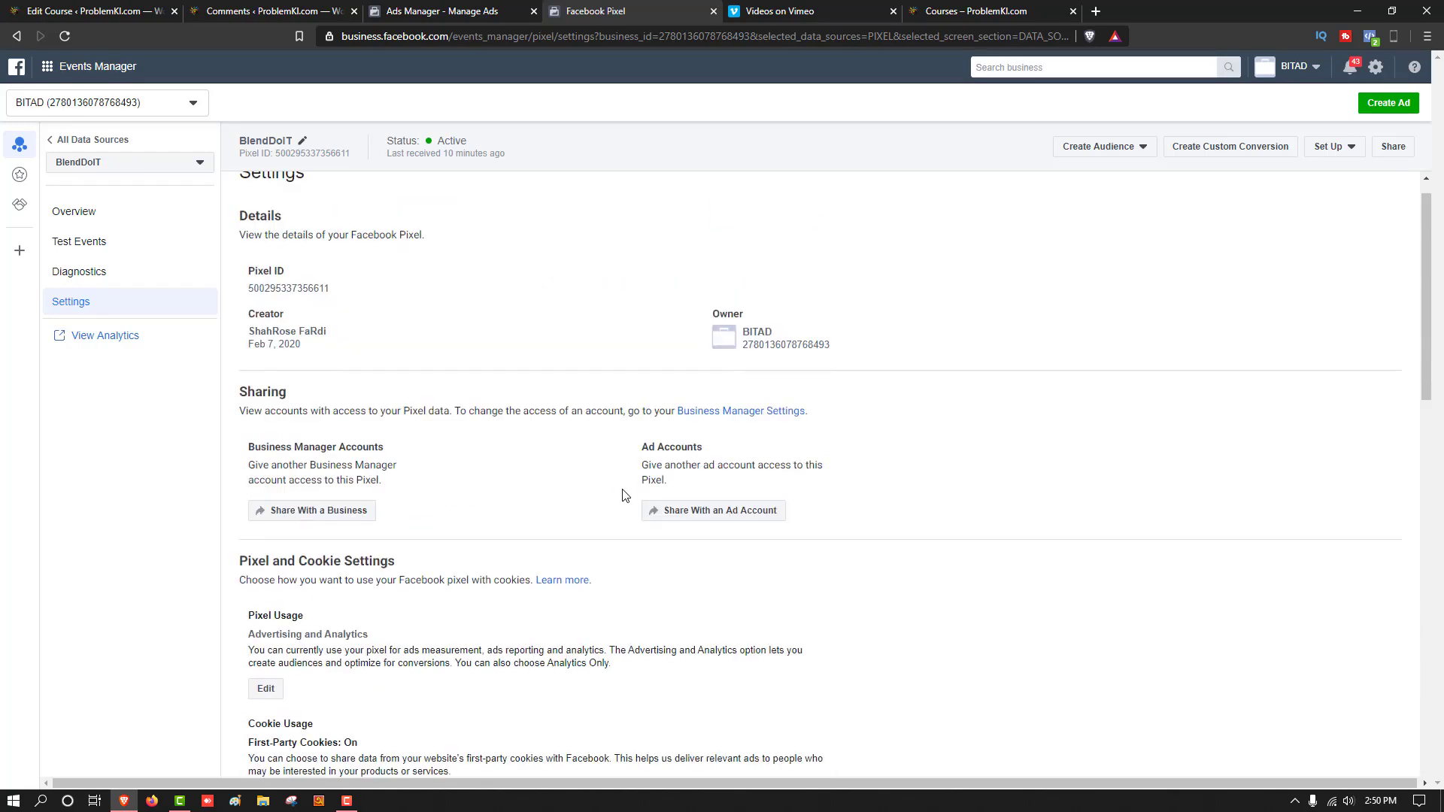
{"action": "key", "text": "alt+Left"}
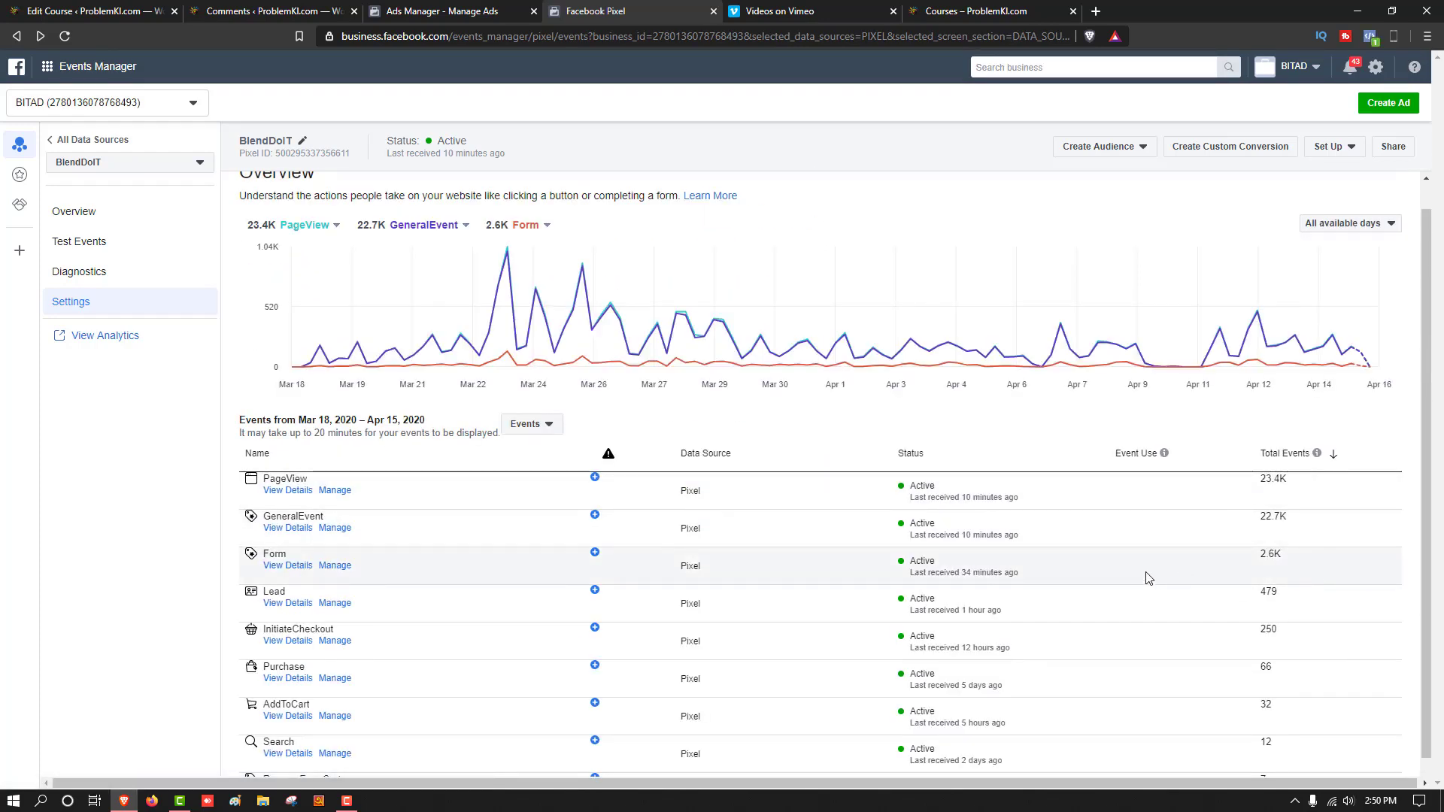
{"action": "left_click", "coordinate": [348, 802]}
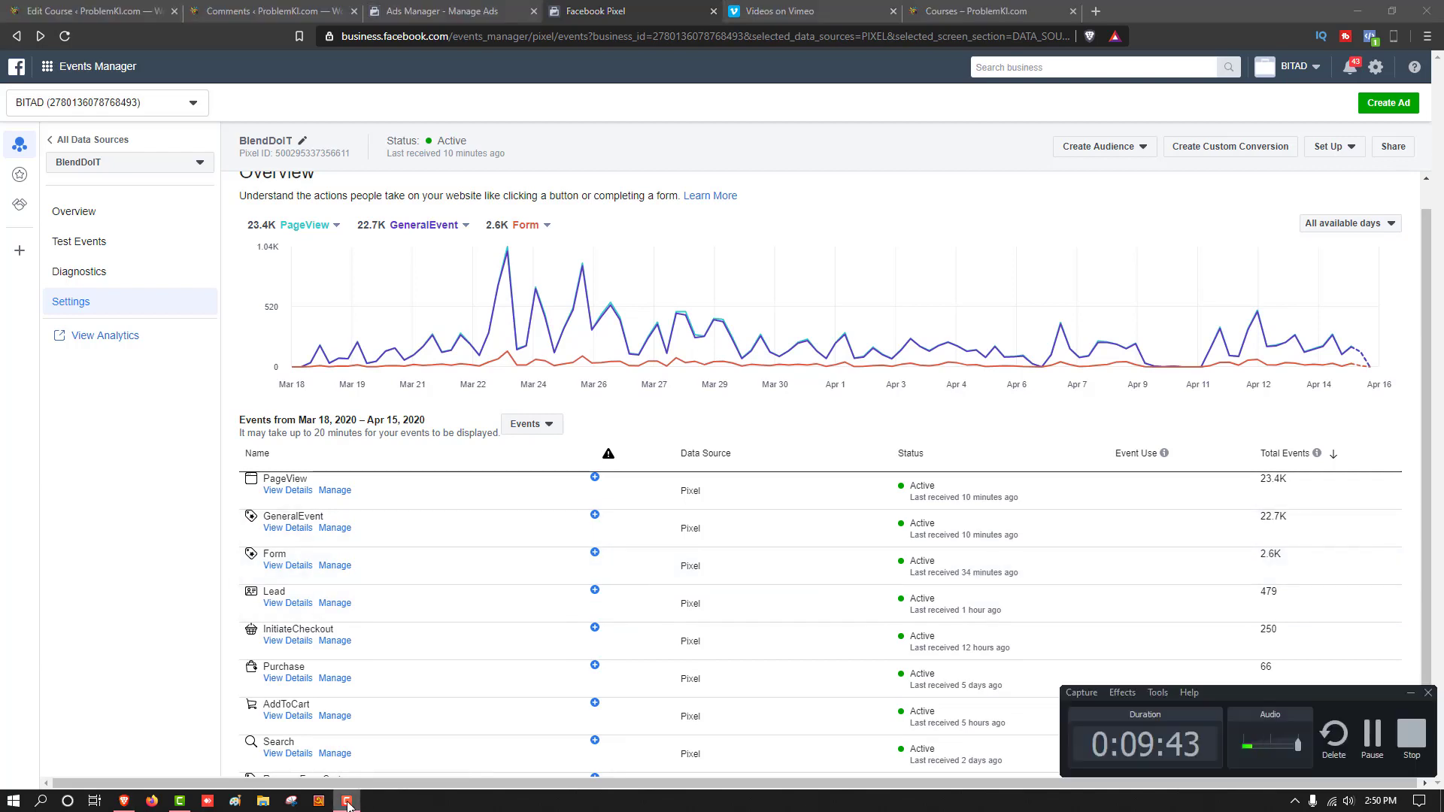